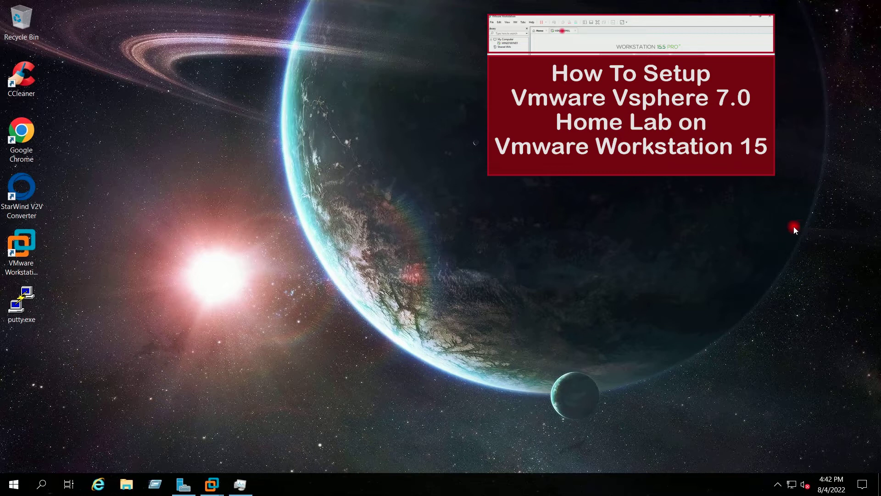
Step: Open Chrome, load 192.168.0.133 and launch the vSphere Client sign-in page
{"action": "double_click", "coordinate": [22, 133]}
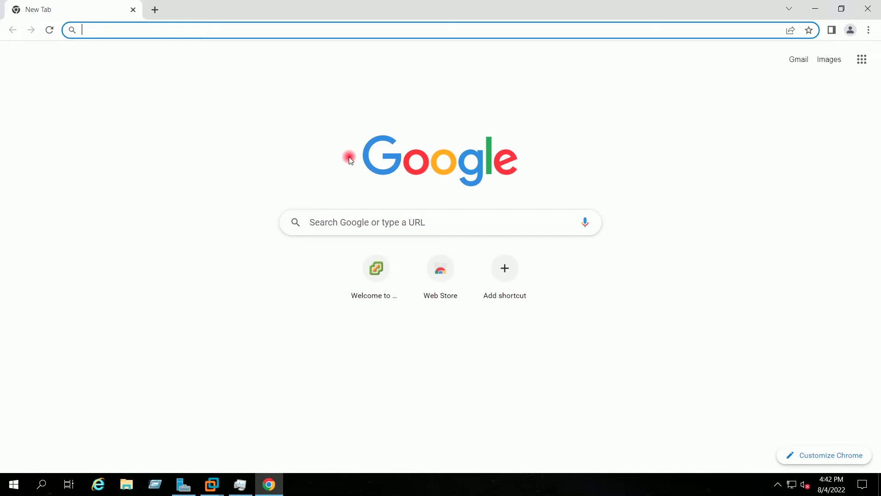
{"action": "type", "text": "192.168.0.133"}
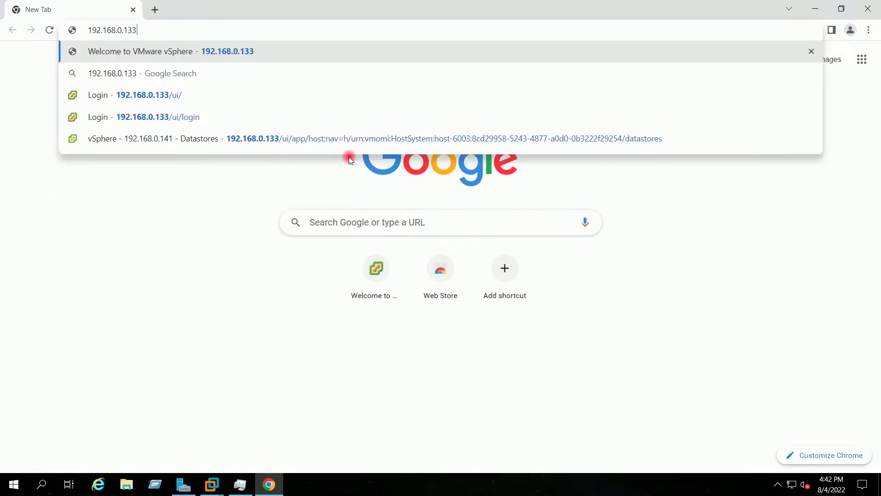
{"action": "key", "text": "Return"}
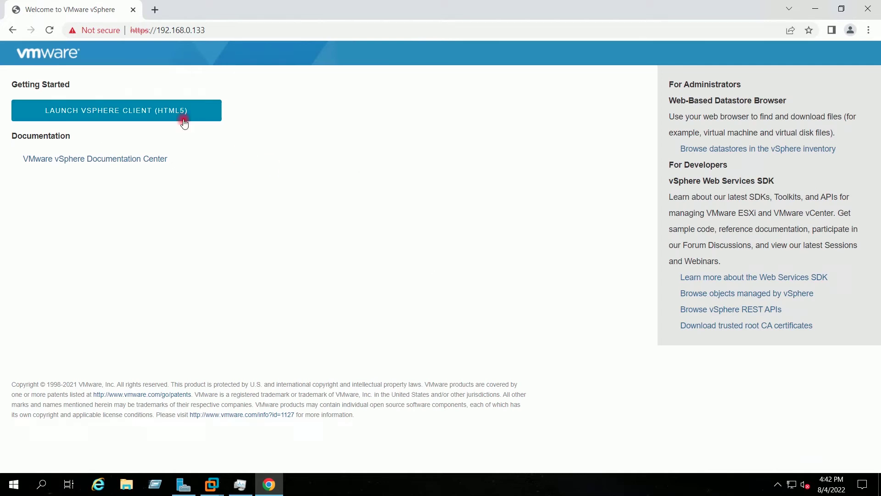
{"action": "left_click", "coordinate": [184, 121]}
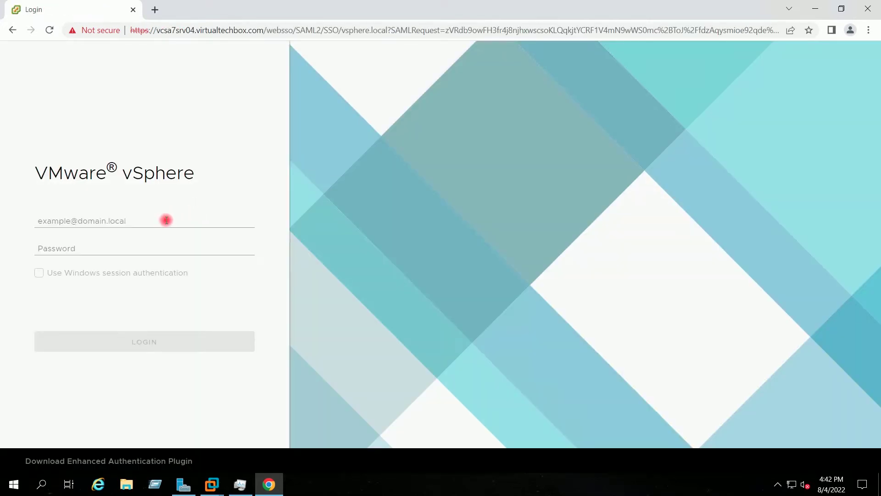
Step: Sign in to vSphere Client with the saved administrator user name and password
{"action": "left_click", "coordinate": [167, 221]}
{"action": "left_click", "coordinate": [157, 244]}
{"action": "left_click", "coordinate": [151, 249]}
{"action": "type", "text": "V•••••••••"}
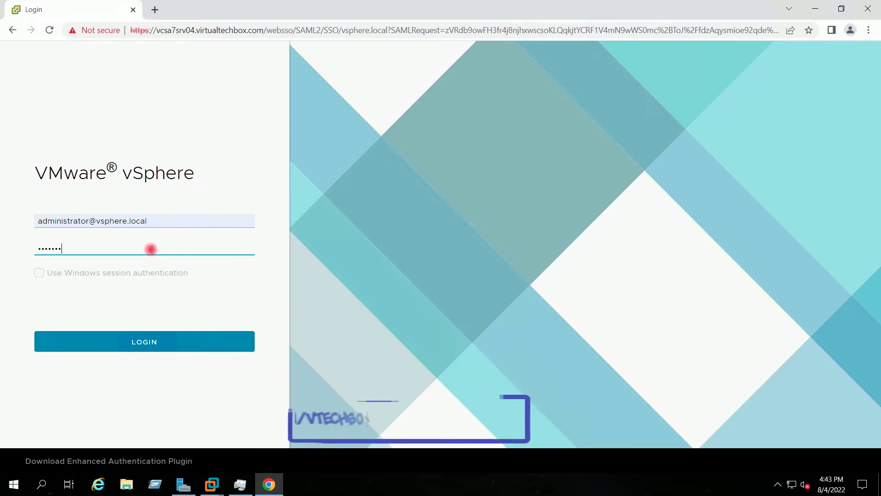
{"action": "key", "text": "Return"}
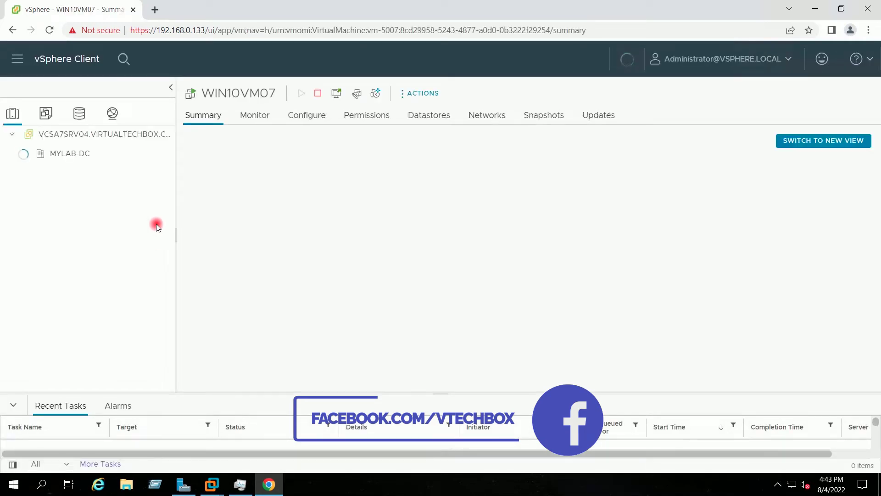
Step: Check the vCenter server summary for its version number 7.0.3
{"action": "left_click", "coordinate": [121, 134]}
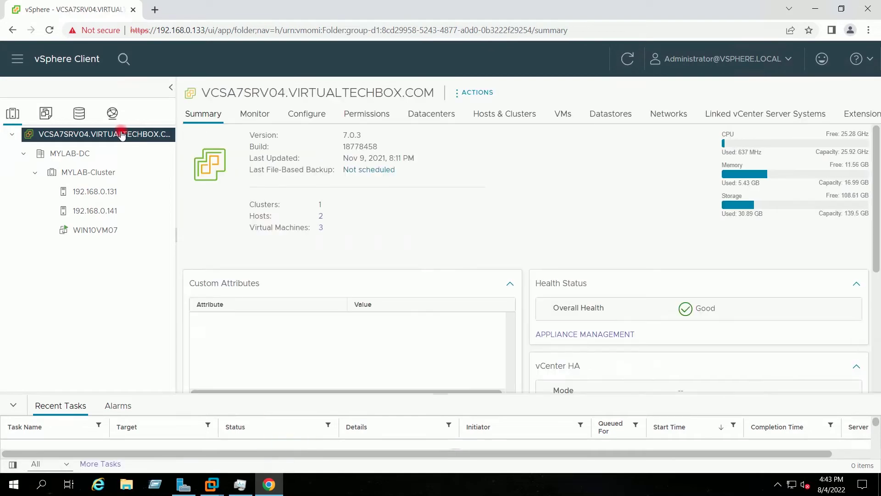
{"action": "left_click_drag", "start_coordinate": [375, 135], "coordinate": [348, 151]}
{"action": "left_click", "coordinate": [345, 155]}
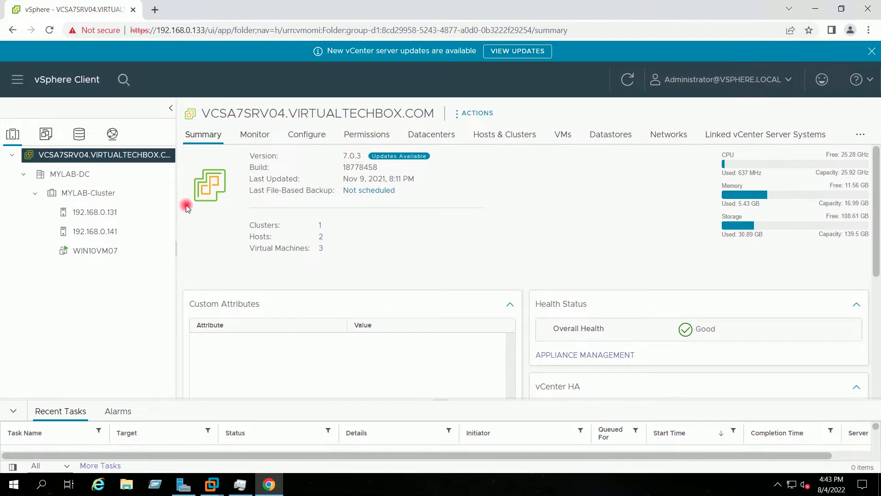
Step: Go to WIN10VM07 under MYLAB-Cluster, note host 192.168.0.131, and launch its web console
{"action": "left_click", "coordinate": [90, 195]}
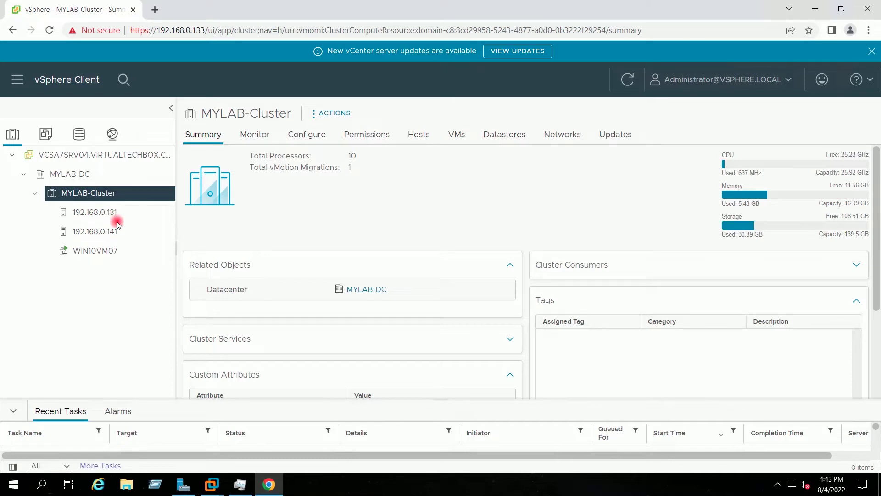
{"action": "left_click", "coordinate": [111, 251]}
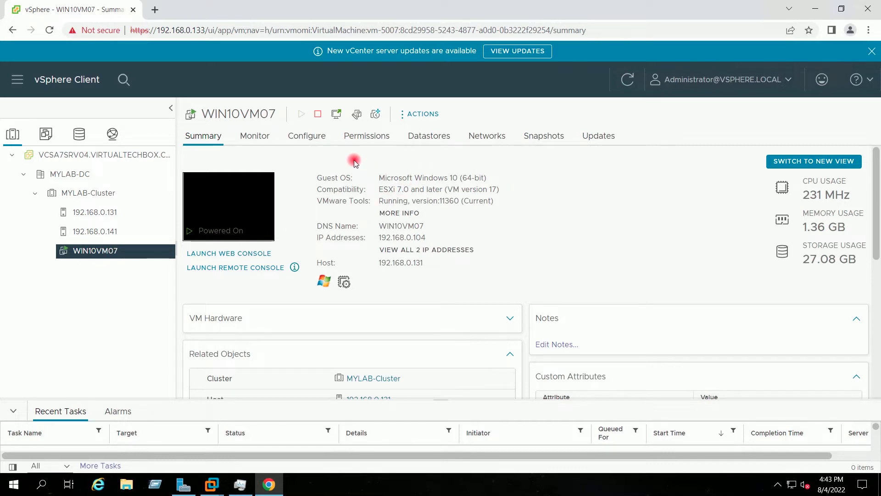
{"action": "left_click_drag", "start_coordinate": [428, 269], "coordinate": [383, 267]}
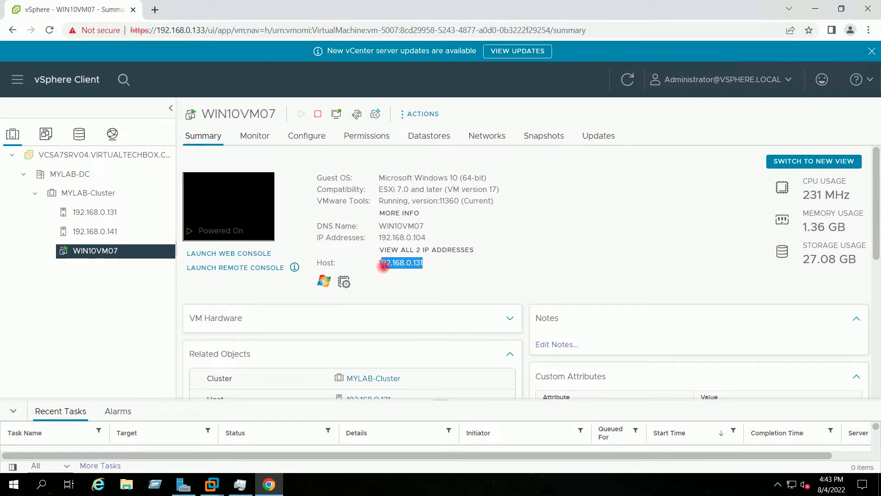
{"action": "left_click", "coordinate": [429, 263]}
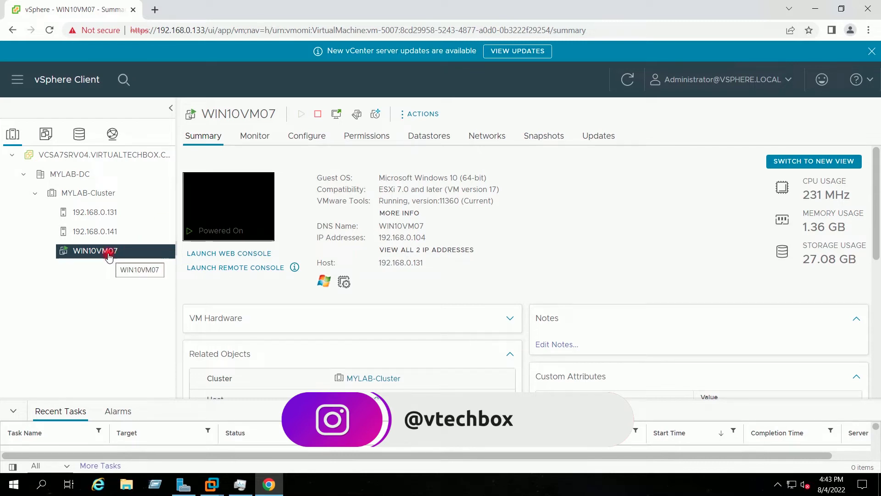
{"action": "left_click", "coordinate": [230, 253]}
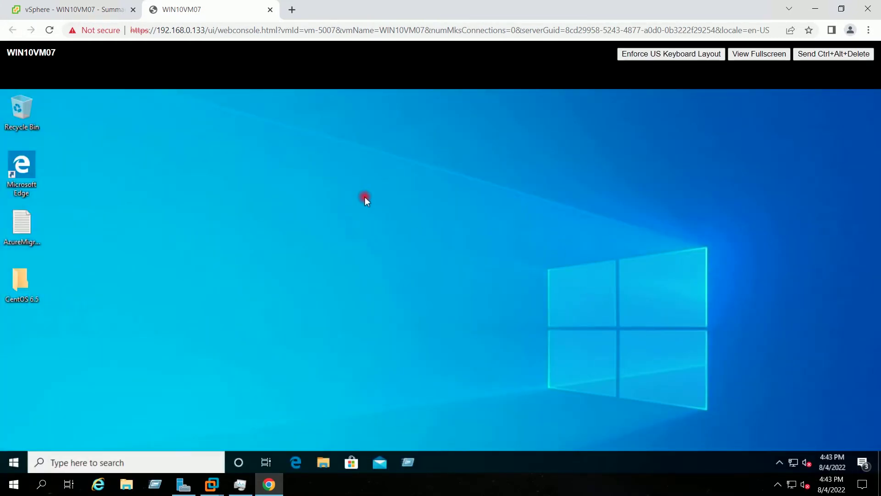
Step: In the VM, run ipconfig in a command prompt and confirm IPv4 address 192.168.0.104
{"action": "left_click", "coordinate": [408, 461]}
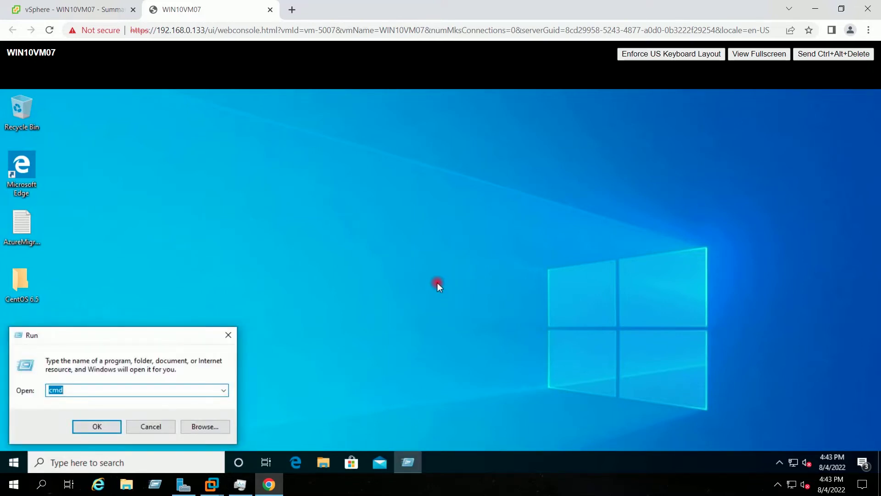
{"action": "key", "text": "Return"}
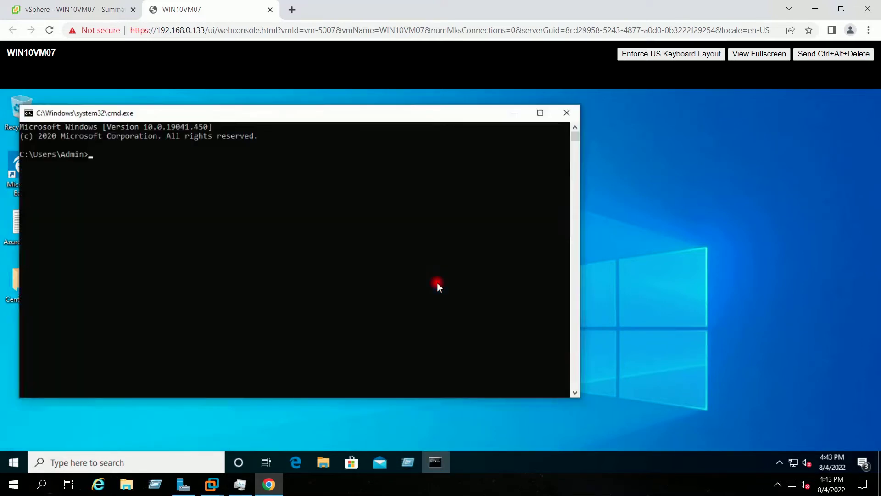
{"action": "type", "text": "ipconfig"}
{"action": "key", "text": "Return"}
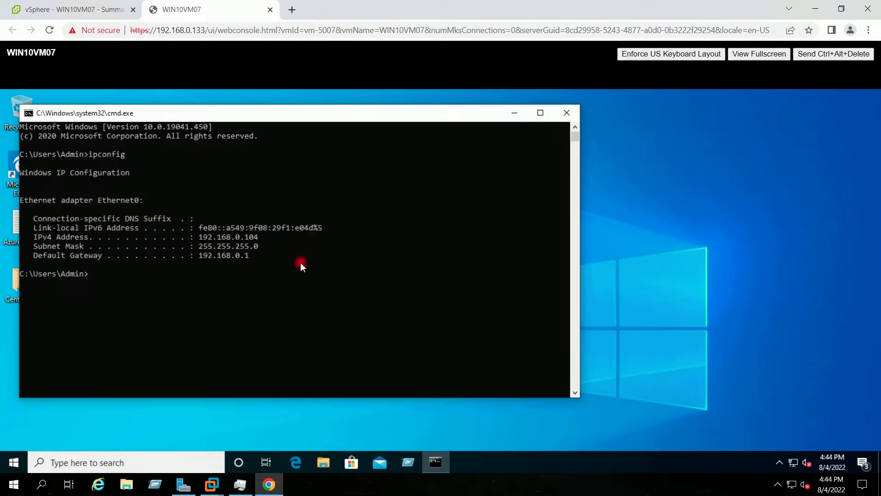
{"action": "left_click_drag", "start_coordinate": [200, 237], "coordinate": [256, 235]}
{"action": "left_click", "coordinate": [257, 274]}
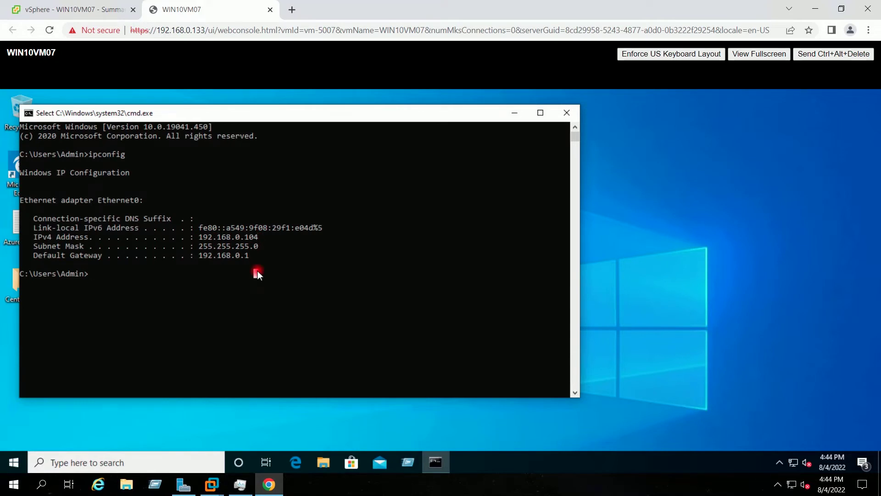
Step: Run hostname to confirm WIN10VM07, then close the command prompt and console tab
{"action": "type", "text": "hostname"}
{"action": "key", "text": "Return"}
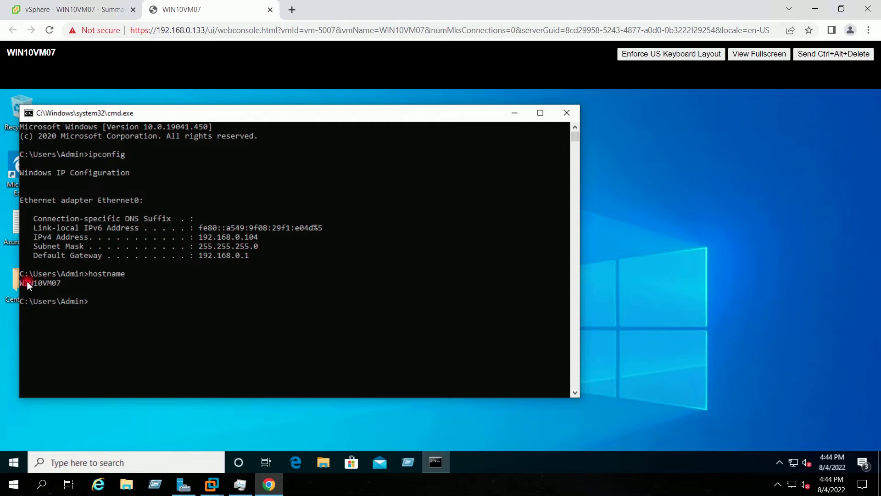
{"action": "left_click_drag", "start_coordinate": [22, 281], "coordinate": [64, 285]}
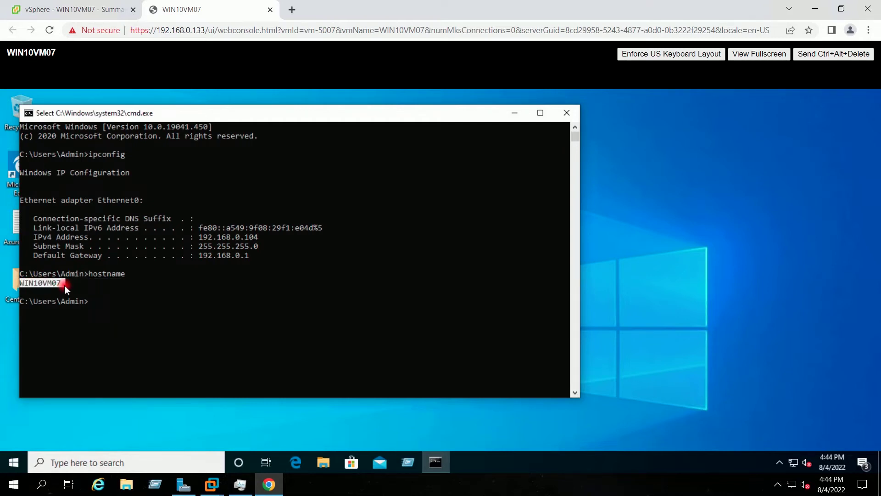
{"action": "left_click", "coordinate": [64, 285]}
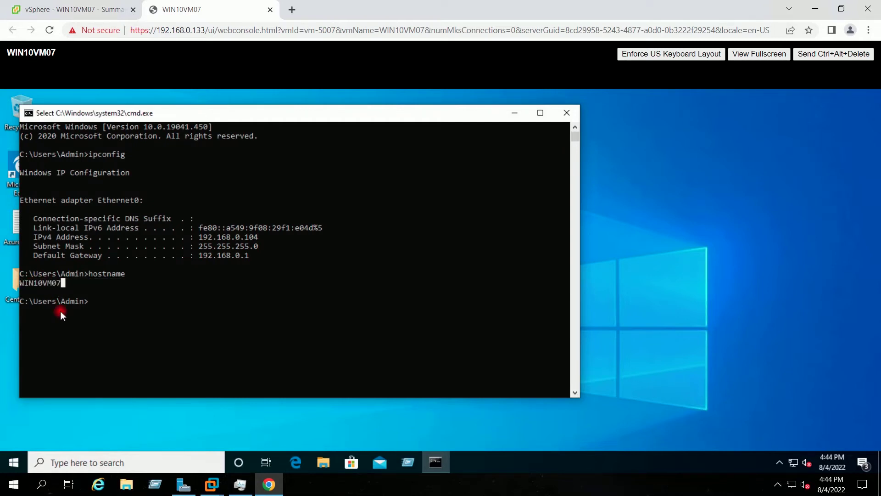
{"action": "left_click", "coordinate": [562, 111]}
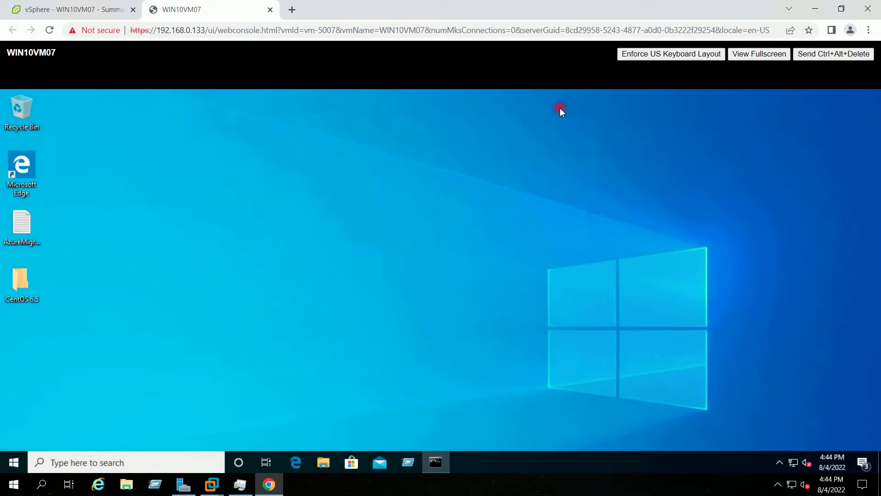
{"action": "left_click", "coordinate": [270, 10]}
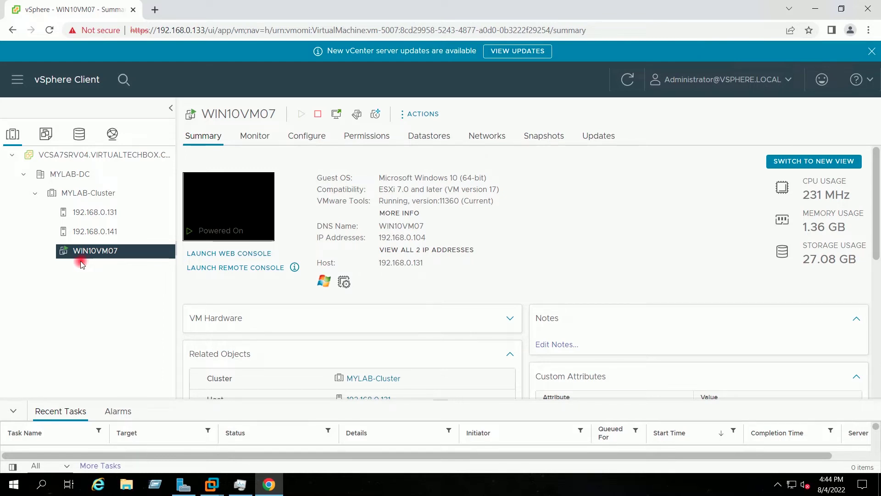
Step: Minimize the browser window showing the WIN10VM07 summary
{"action": "left_click", "coordinate": [816, 9]}
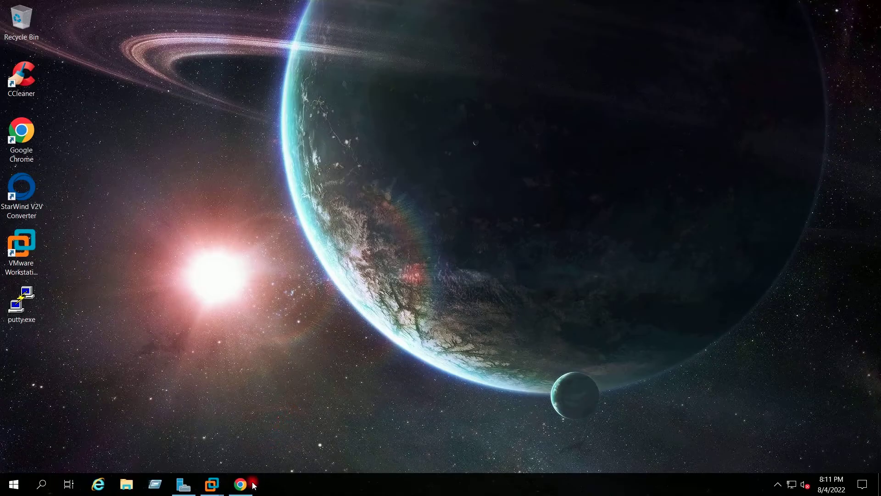
Step: Restore the Azure portal, view the Free Trial subscription, then start a new resource group
{"action": "left_click", "coordinate": [241, 484]}
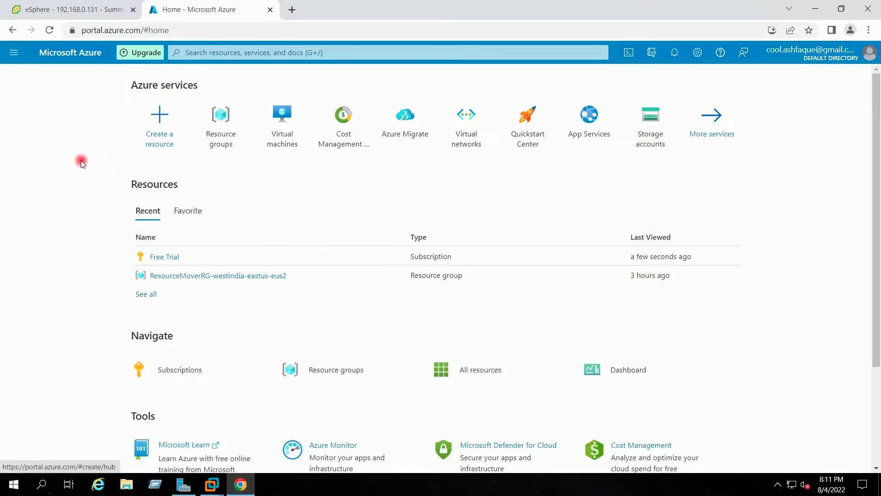
{"action": "left_click", "coordinate": [166, 257]}
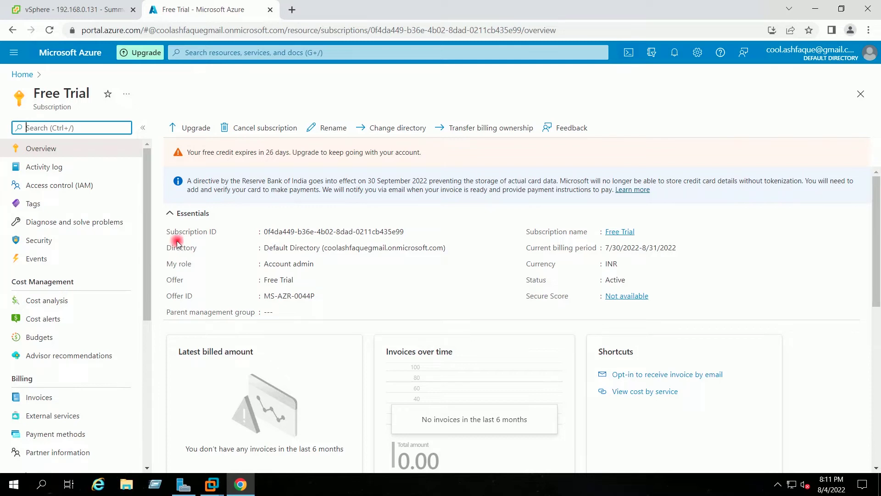
{"action": "left_click", "coordinate": [27, 75]}
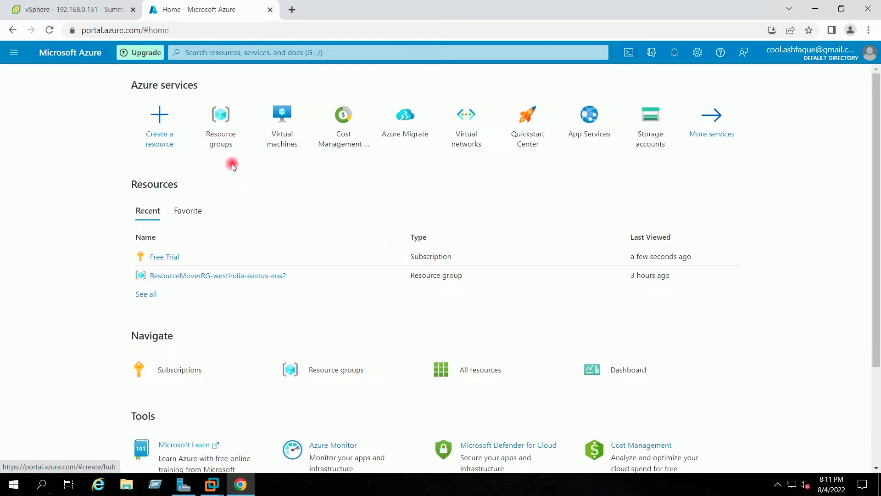
{"action": "left_click", "coordinate": [220, 118]}
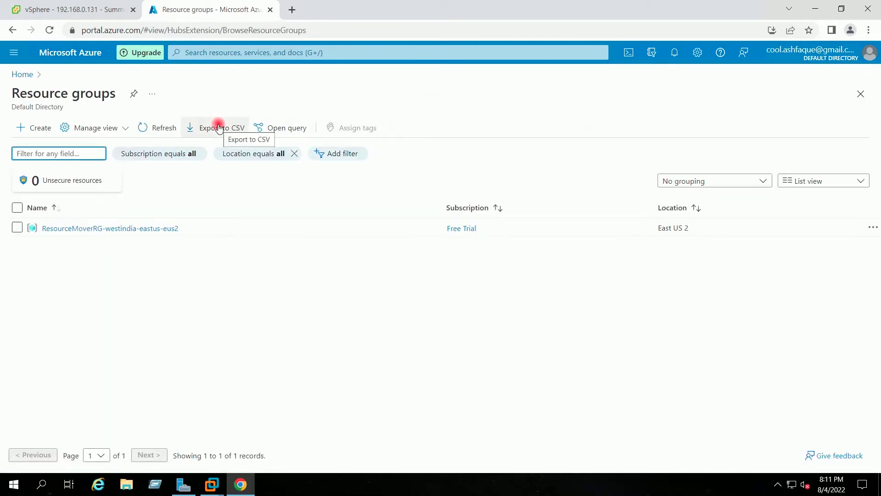
{"action": "left_click", "coordinate": [40, 128]}
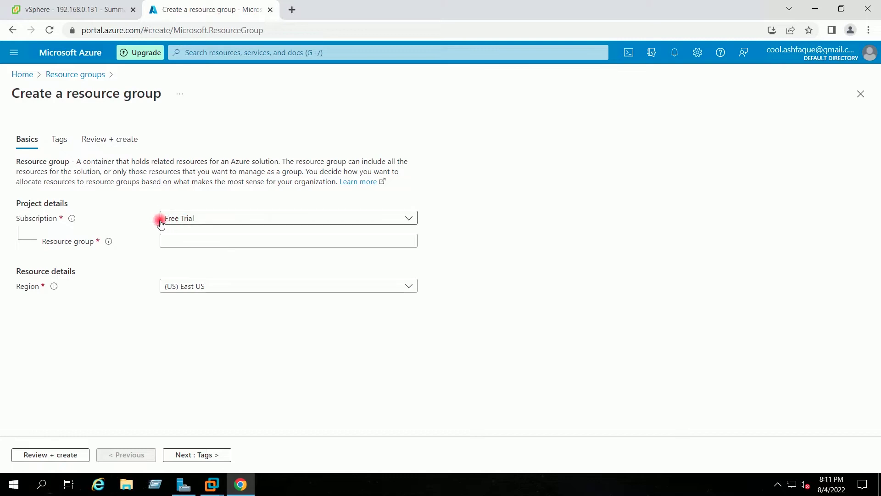
Step: Name the resource group VirtualTechbx-RG, create it, and go back to the Azure home page
{"action": "left_click", "coordinate": [191, 240]}
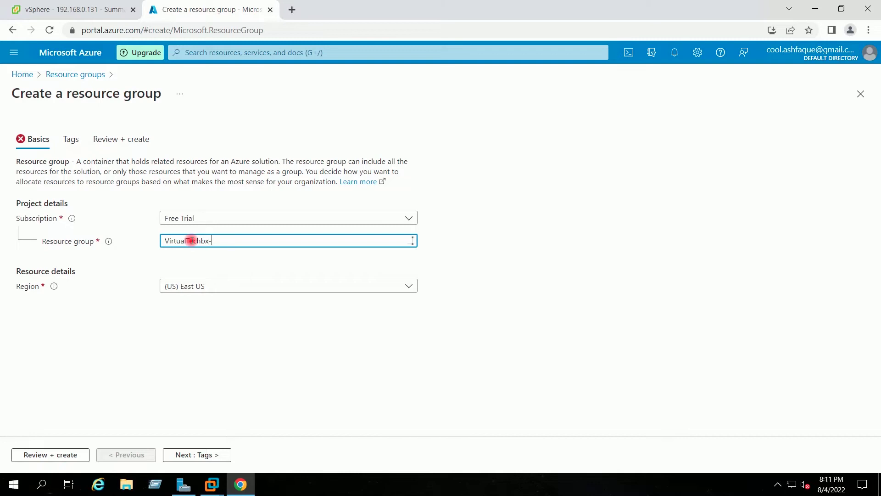
{"action": "type", "text": "RG"}
{"action": "left_click", "coordinate": [221, 266]}
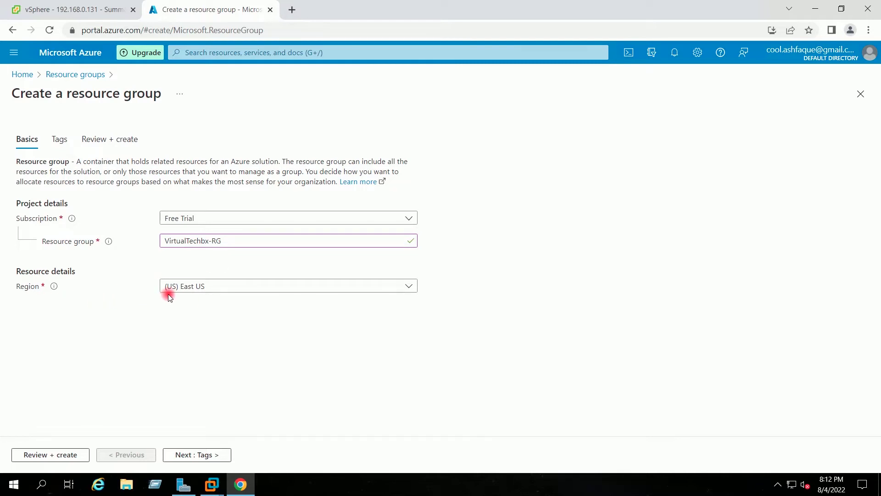
{"action": "left_click", "coordinate": [201, 458]}
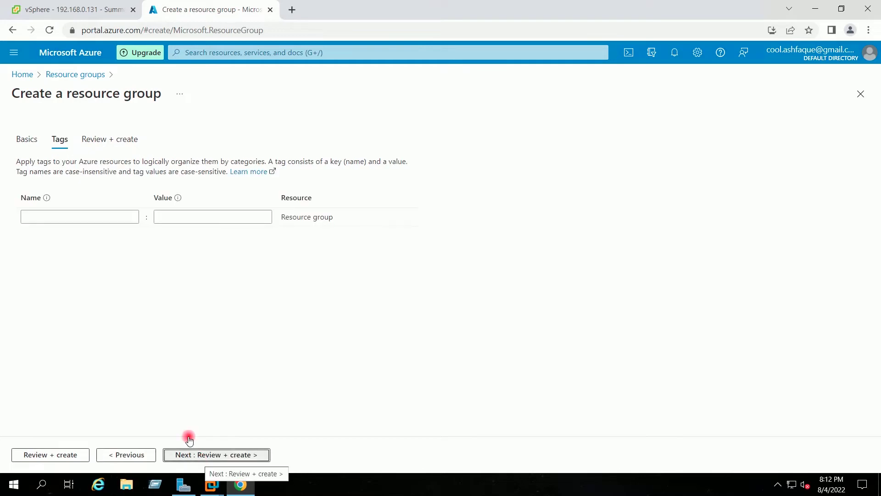
{"action": "left_click", "coordinate": [201, 456]}
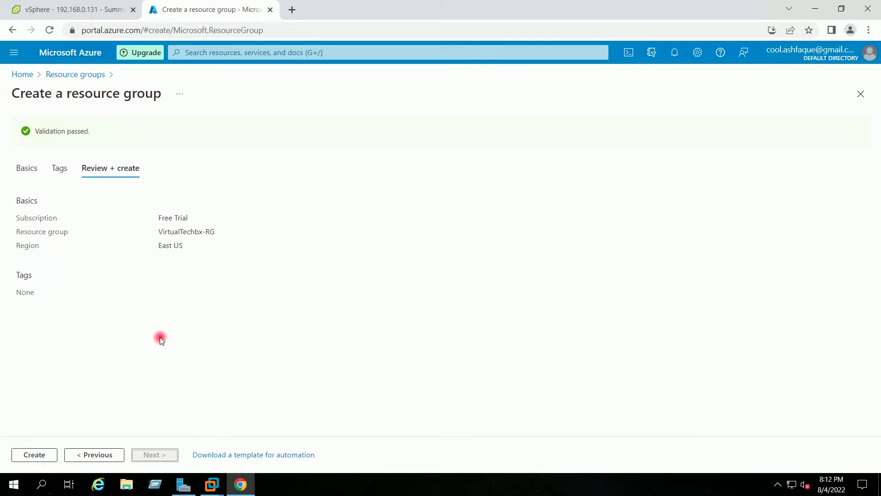
{"action": "left_click", "coordinate": [46, 452]}
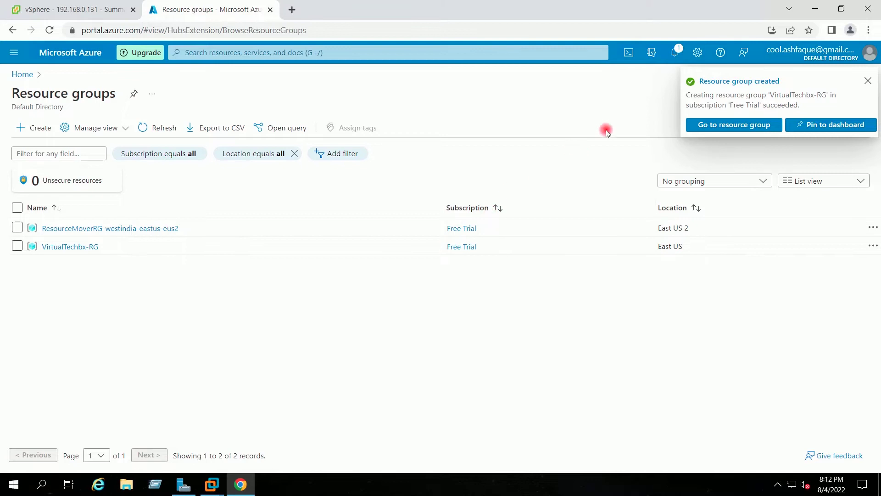
{"action": "left_click", "coordinate": [869, 81]}
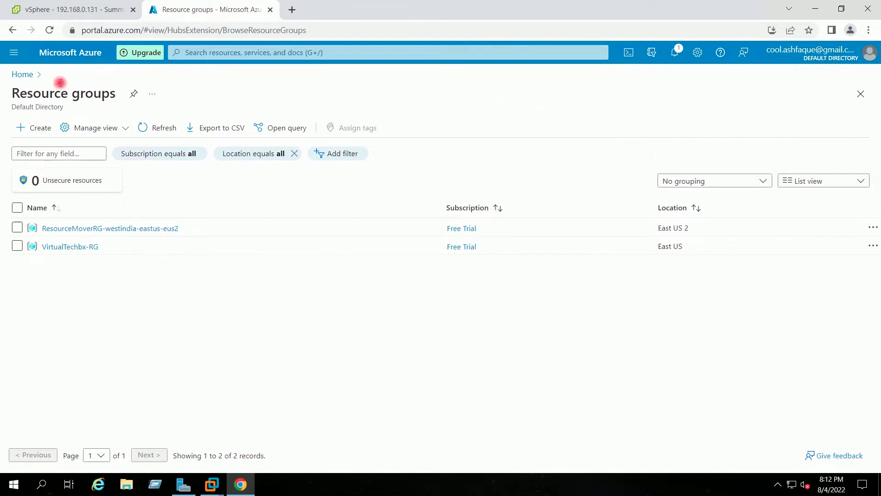
{"action": "left_click", "coordinate": [20, 74]}
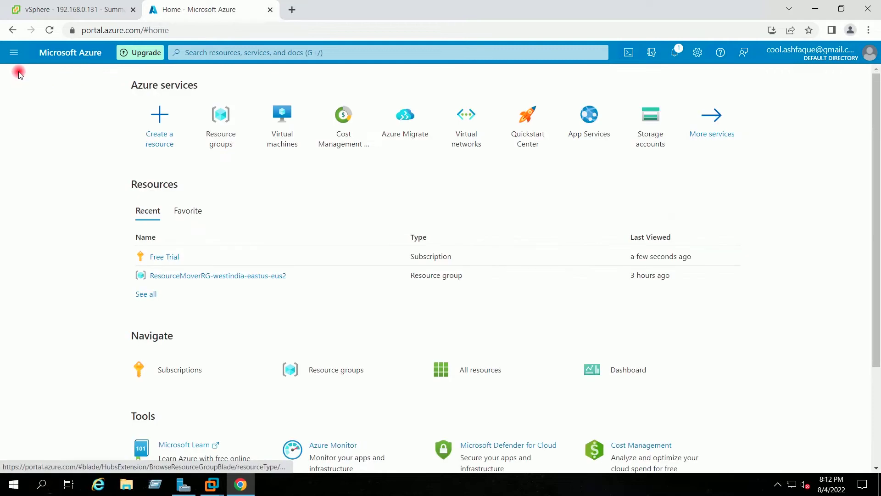
Step: Start a virtual network in resource group VirtualTechbx-RG and enter the name VirtualTechbox-VN
{"action": "left_click", "coordinate": [471, 131]}
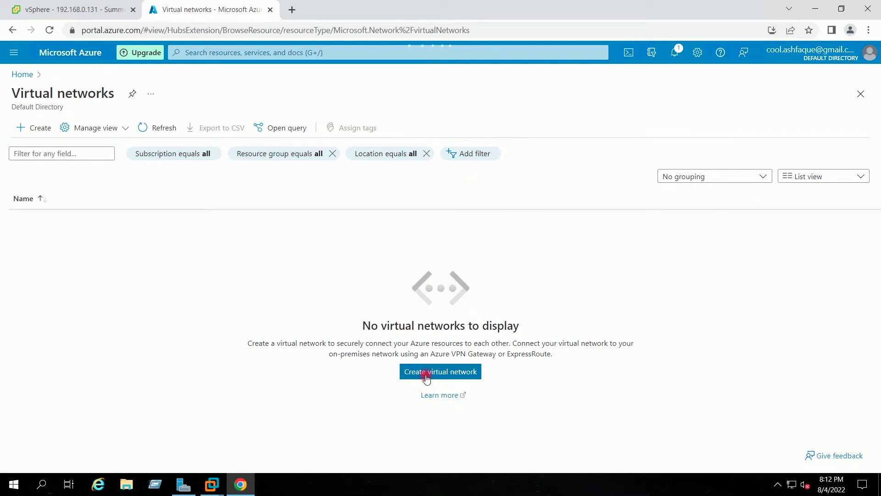
{"action": "left_click", "coordinate": [426, 375]}
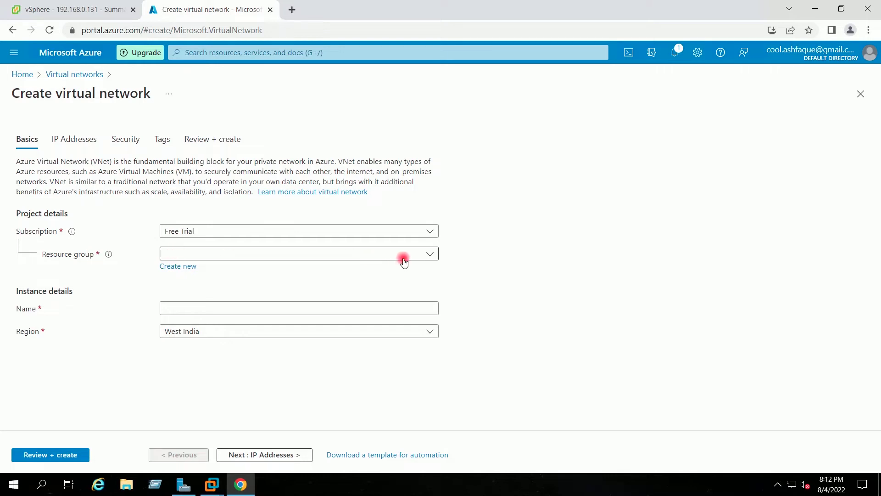
{"action": "left_click", "coordinate": [422, 257]}
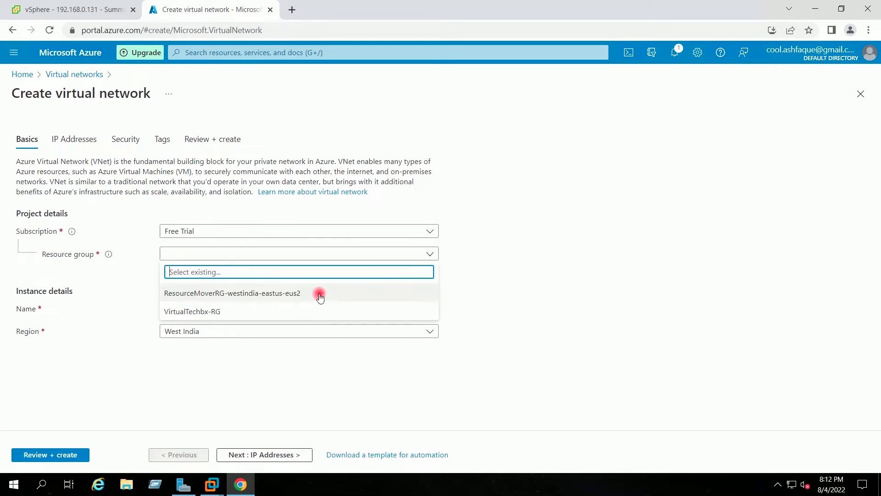
{"action": "left_click", "coordinate": [209, 316]}
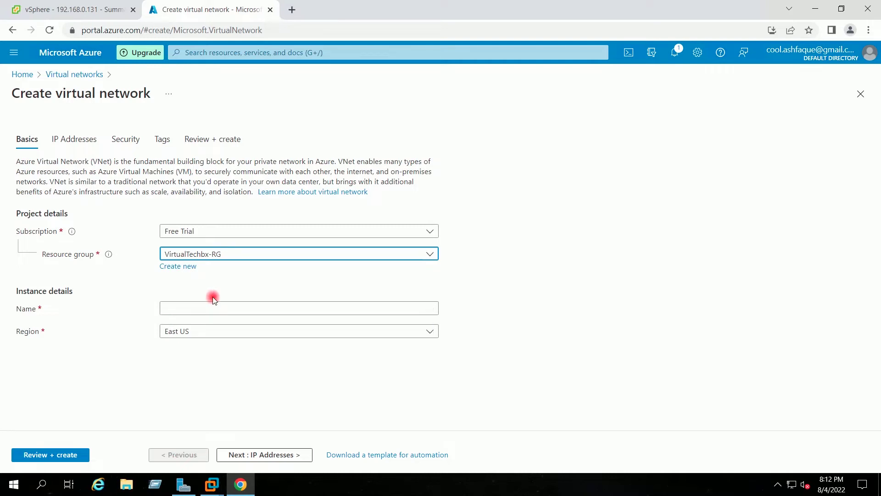
{"action": "left_click", "coordinate": [246, 307]}
{"action": "type", "text": "VirtualTec"}
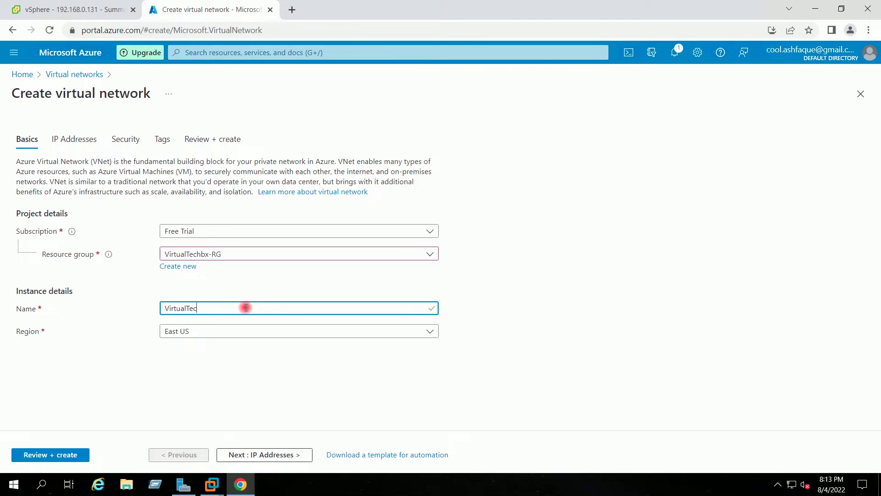
{"action": "type", "text": "hbox-VNet"}
Step: Keep the 10.0.0.0/16 address space and remove the default subnet
{"action": "left_click", "coordinate": [237, 454]}
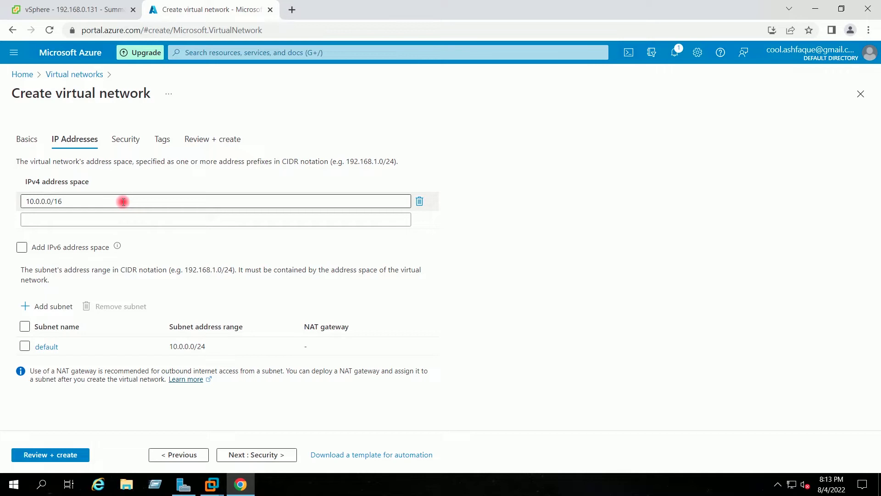
{"action": "left_click", "coordinate": [123, 202]}
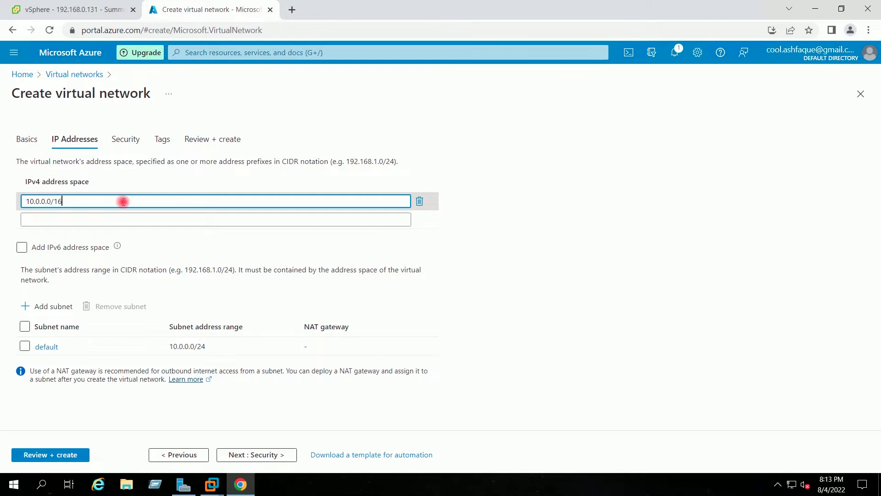
{"action": "left_click", "coordinate": [595, 223]}
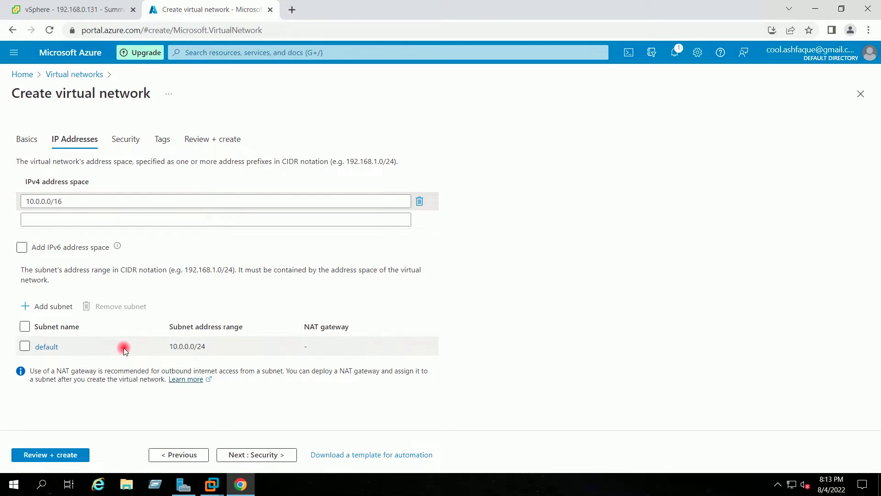
{"action": "left_click", "coordinate": [24, 347]}
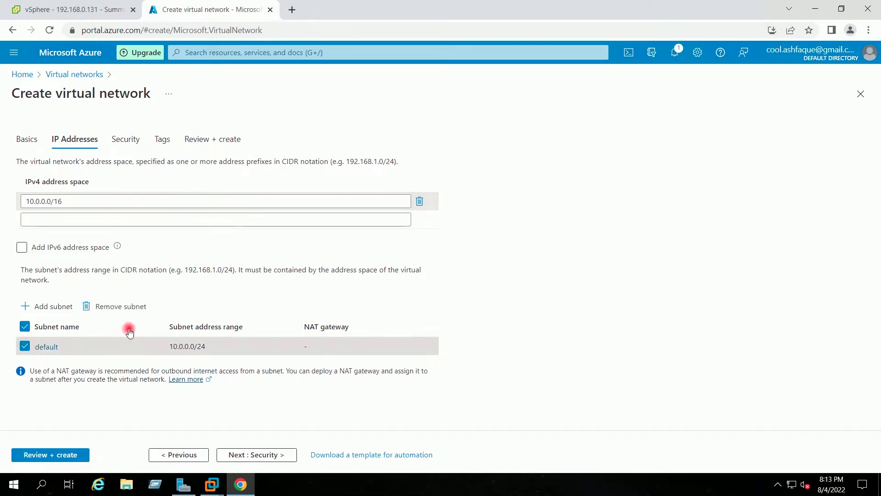
{"action": "left_click", "coordinate": [119, 306]}
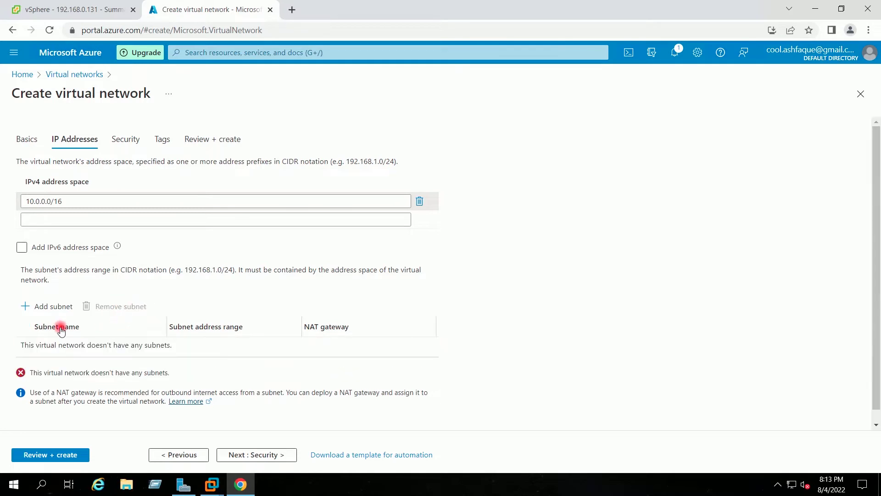
Step: Add subnet VirtualTechobox-Subnet with address range 10.0.2.0/24
{"action": "left_click", "coordinate": [50, 308]}
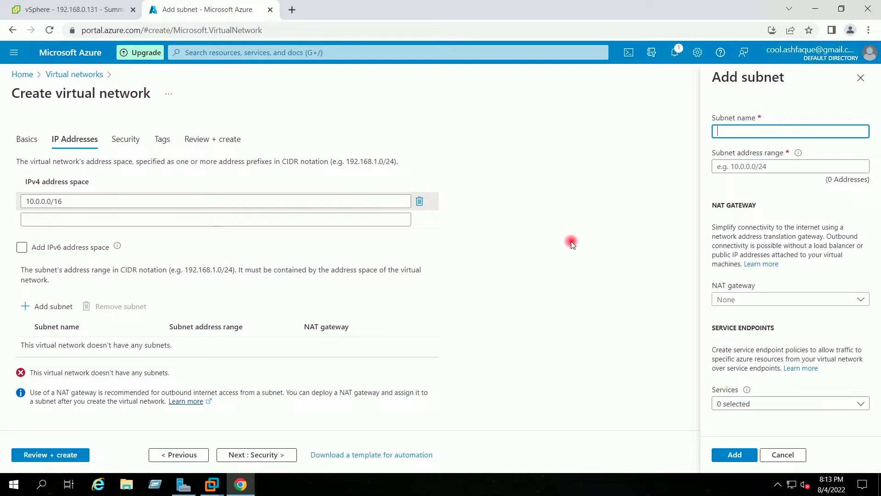
{"action": "type", "text": "VirtualTechobox-Subnet"}
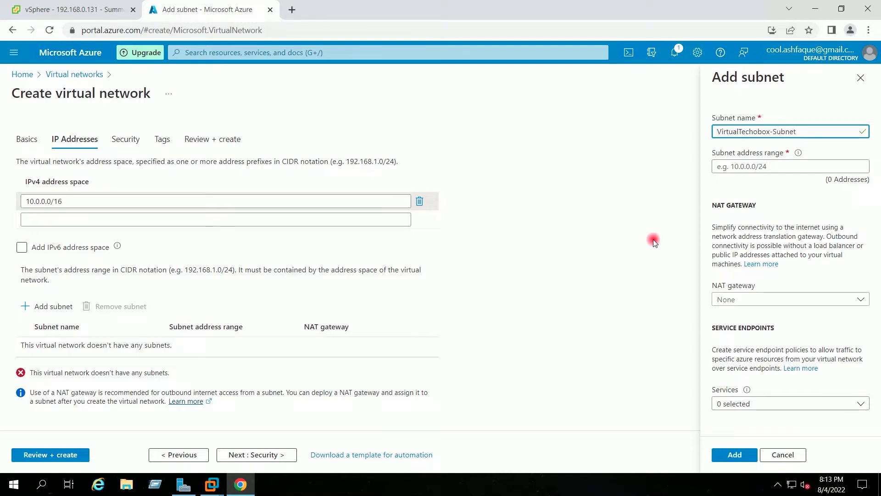
{"action": "left_click", "coordinate": [735, 167]}
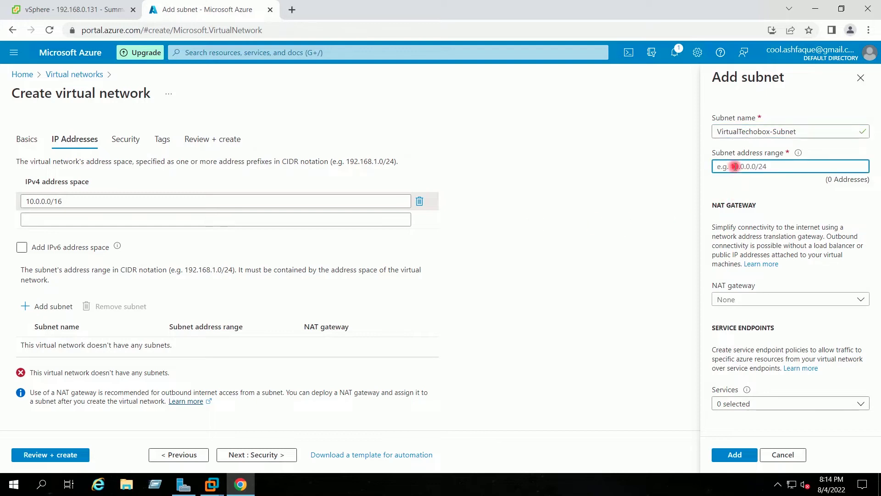
{"action": "type", "text": "10.0"}
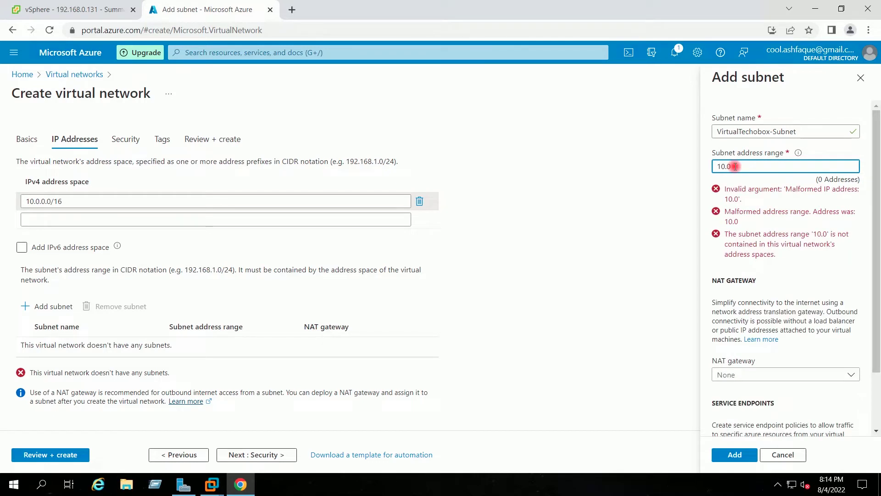
{"action": "type", "text": ".2.0"}
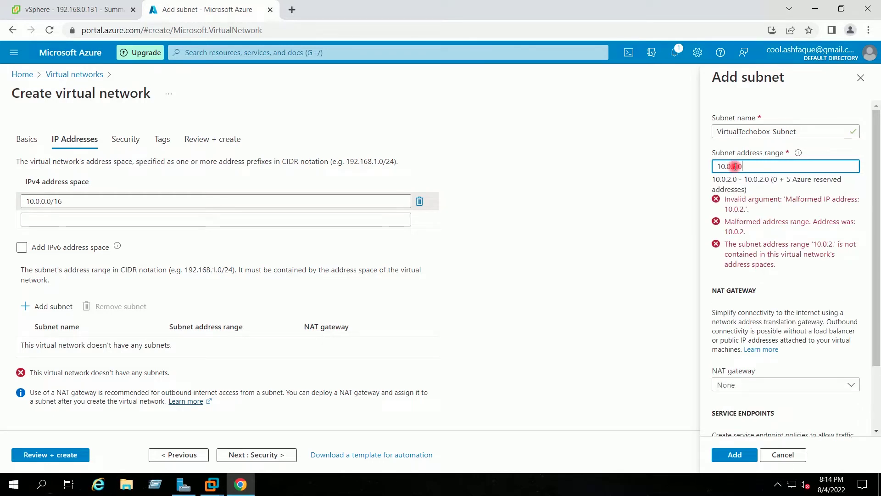
{"action": "type", "text": "/24"}
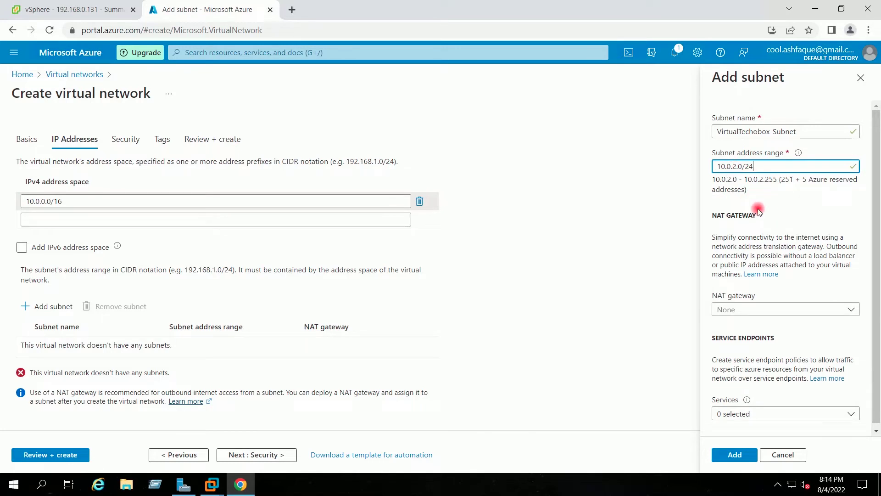
{"action": "scroll", "coordinate": [794, 350], "scroll_direction": "down", "scroll_amount": 1}
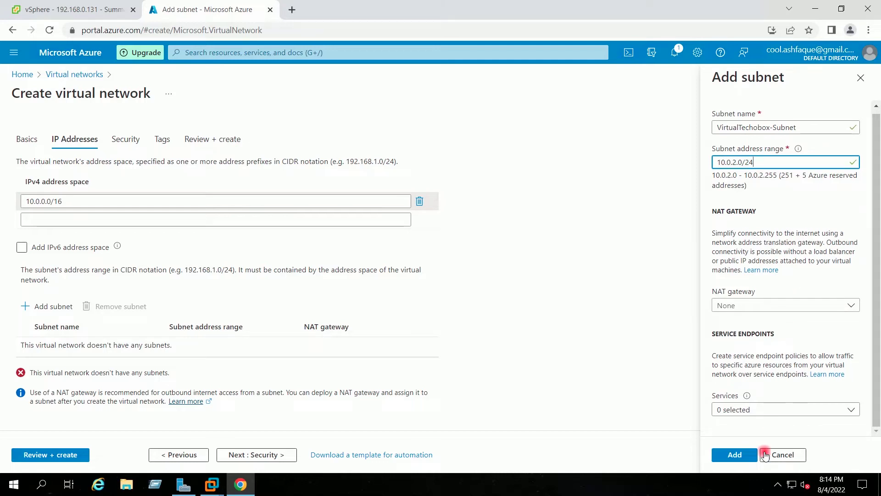
{"action": "left_click", "coordinate": [747, 454]}
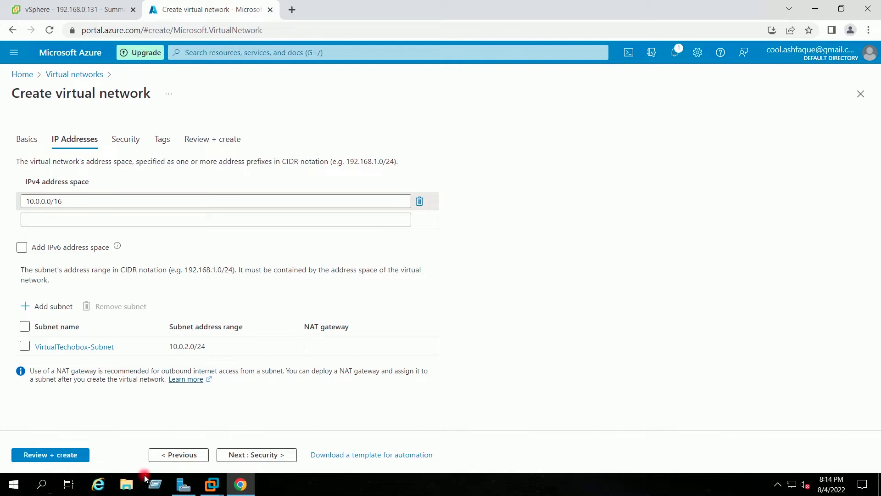
Step: Pass through Security, Tags and Review, then create the VirtualTechbox-VNet network
{"action": "left_click", "coordinate": [259, 456]}
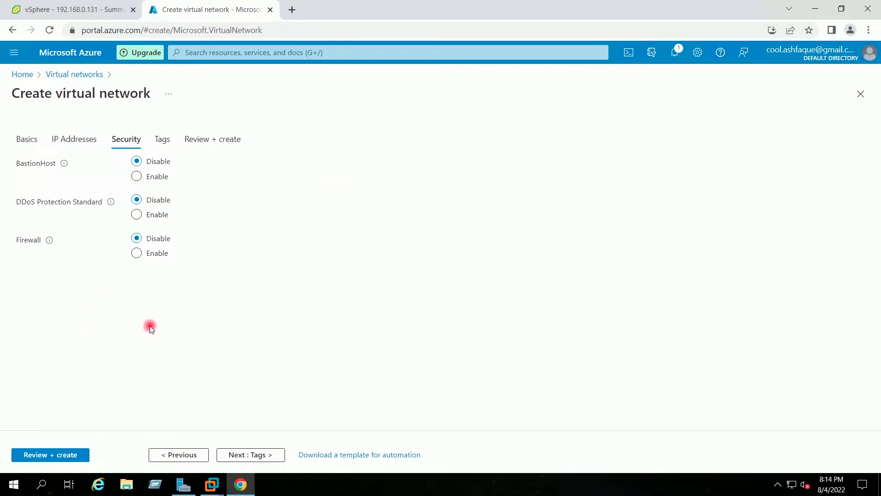
{"action": "left_click", "coordinate": [248, 455]}
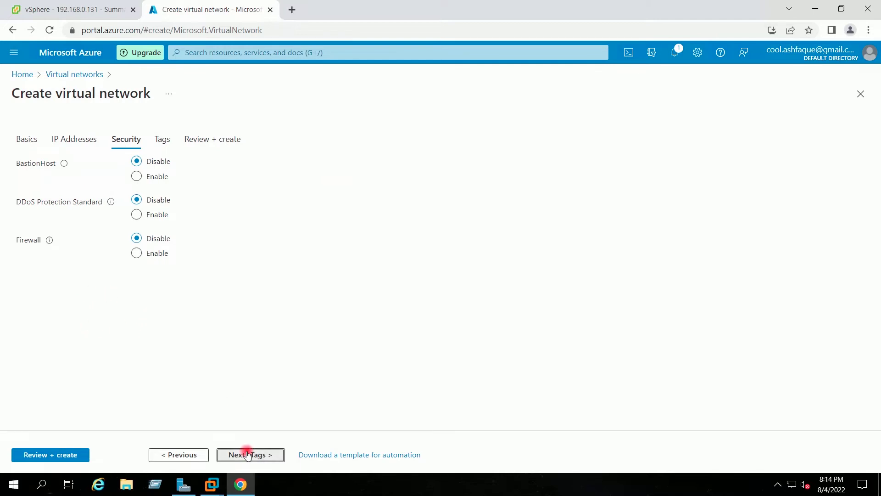
{"action": "left_click", "coordinate": [260, 456]}
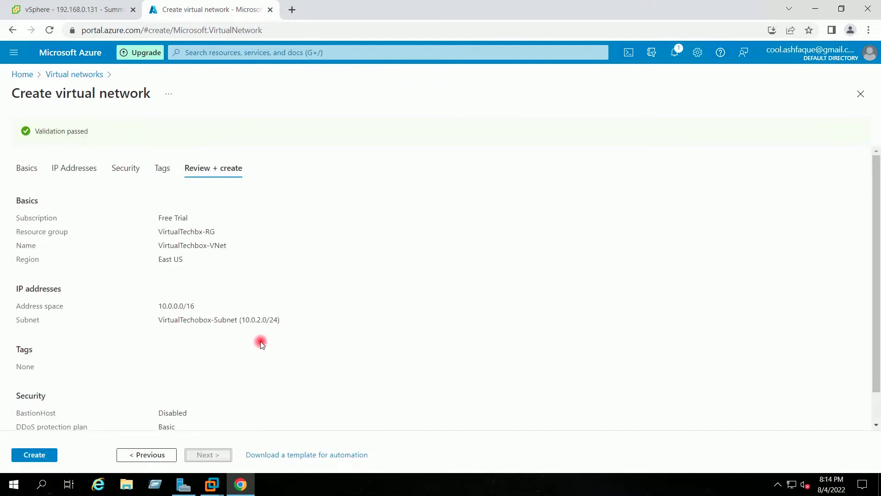
{"action": "left_click", "coordinate": [28, 455]}
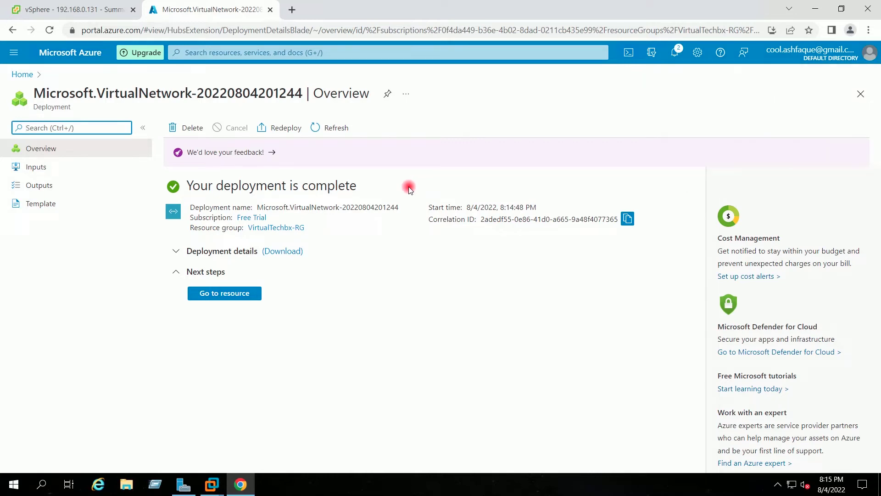
Step: From the home page, open Azure Migrate and its 'Discover, assess and migrate' servers area
{"action": "left_click", "coordinate": [25, 77]}
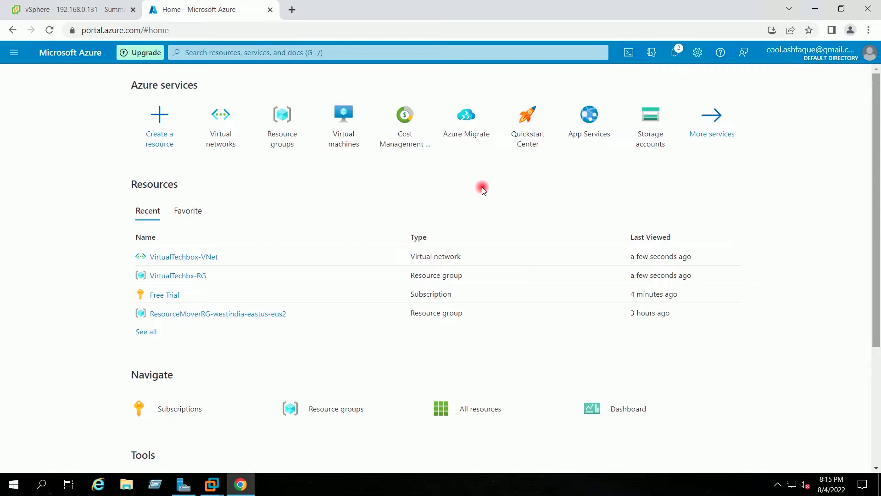
{"action": "left_click", "coordinate": [468, 128]}
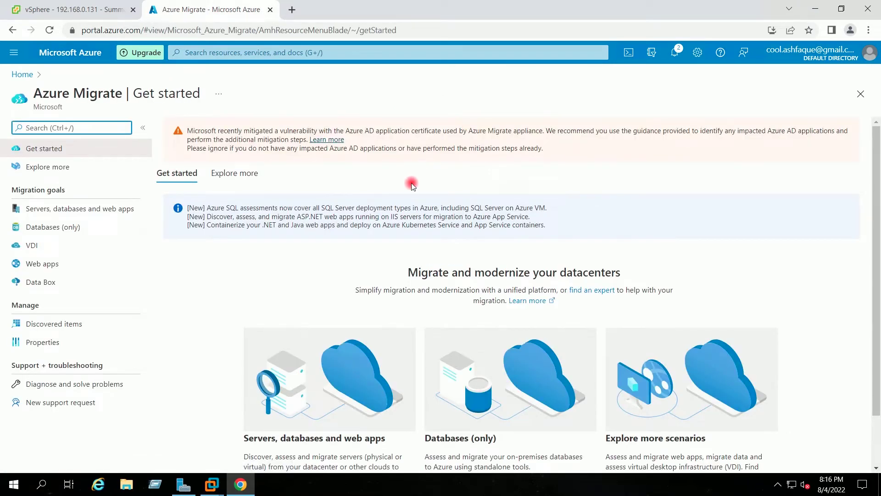
{"action": "scroll", "coordinate": [410, 185], "scroll_direction": "down", "scroll_amount": 1}
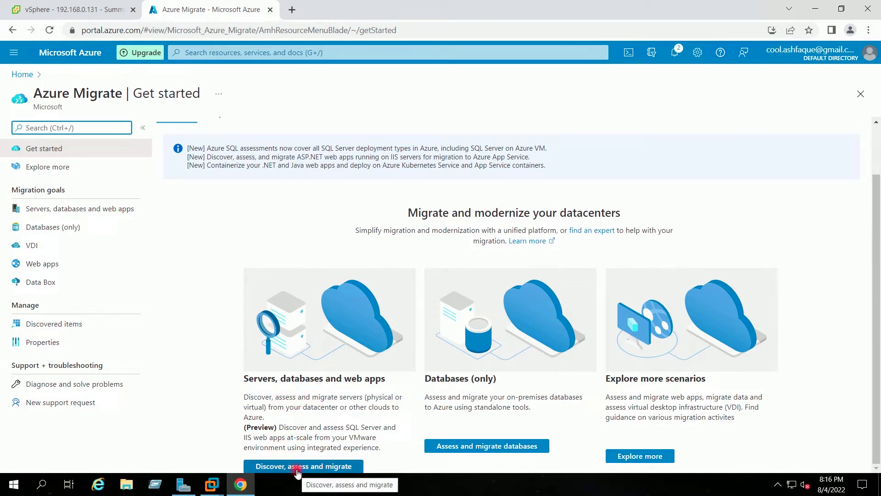
{"action": "left_click", "coordinate": [297, 467]}
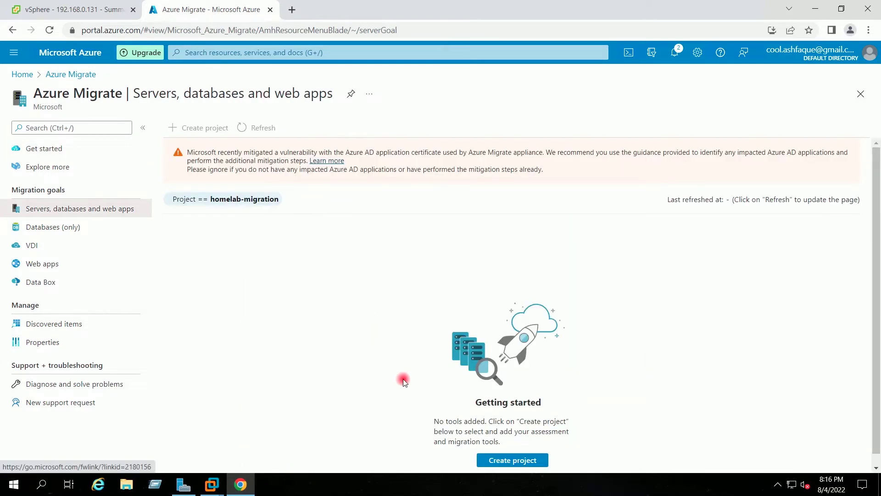
Step: Start a new Azure Migrate project with new resource group vSphere7HomelabMigration-RG
{"action": "left_click", "coordinate": [490, 460]}
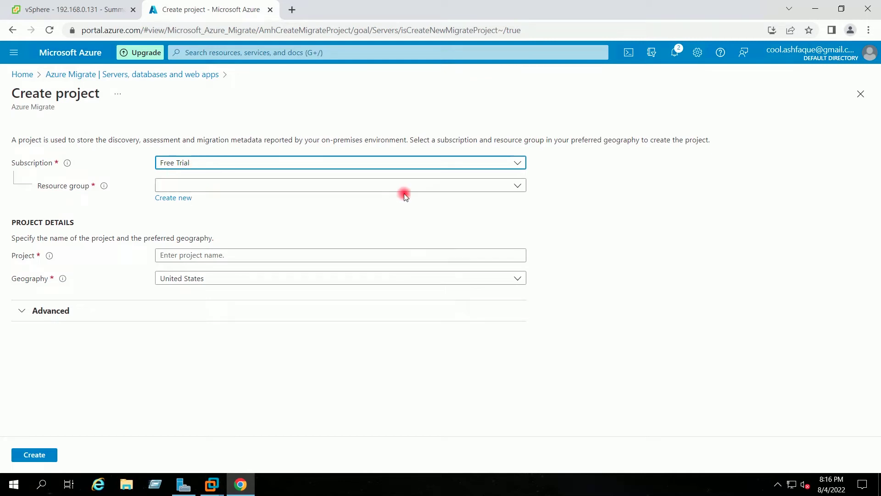
{"action": "left_click", "coordinate": [188, 202]}
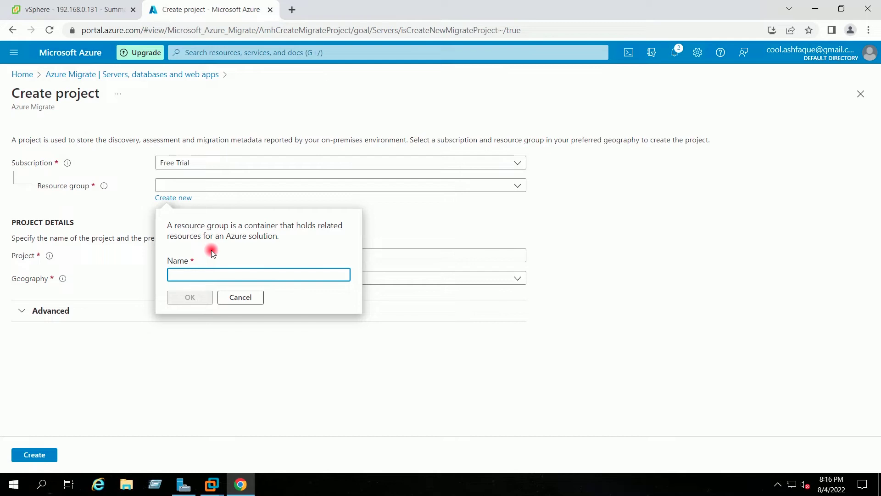
{"action": "type", "text": "vS"}
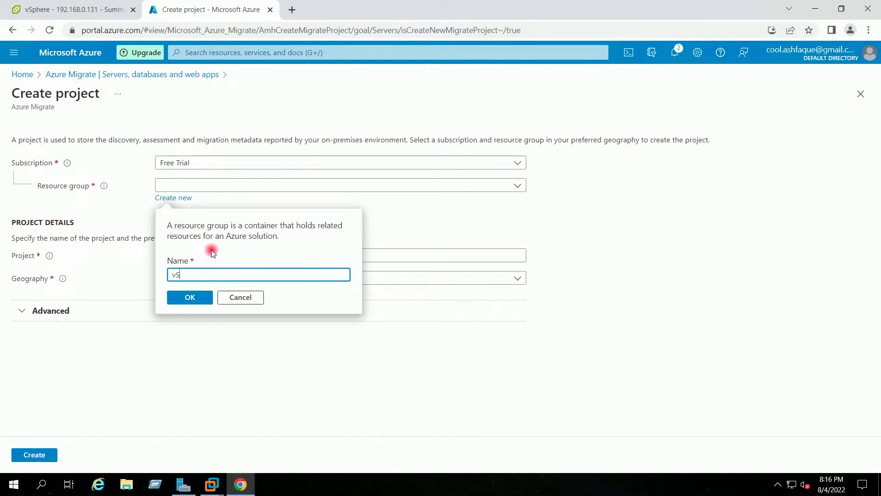
{"action": "type", "text": "phere7HomelabMigration"}
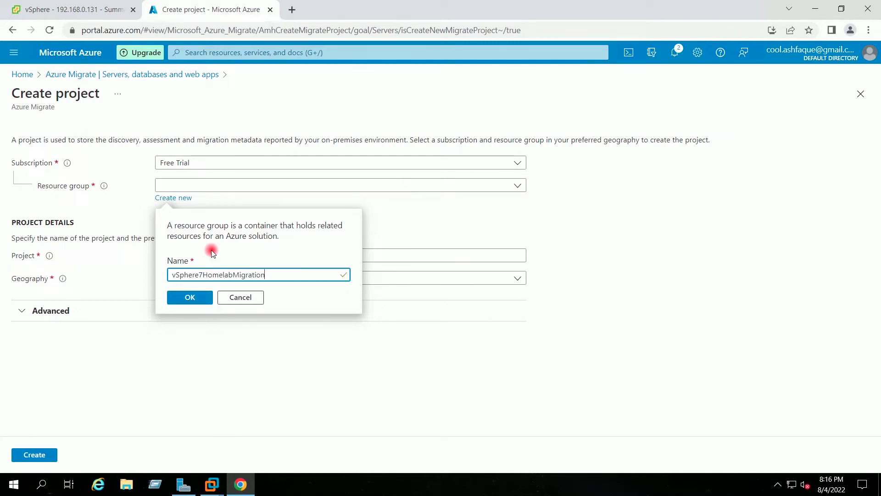
{"action": "type", "text": "-RG"}
{"action": "left_click", "coordinate": [191, 297]}
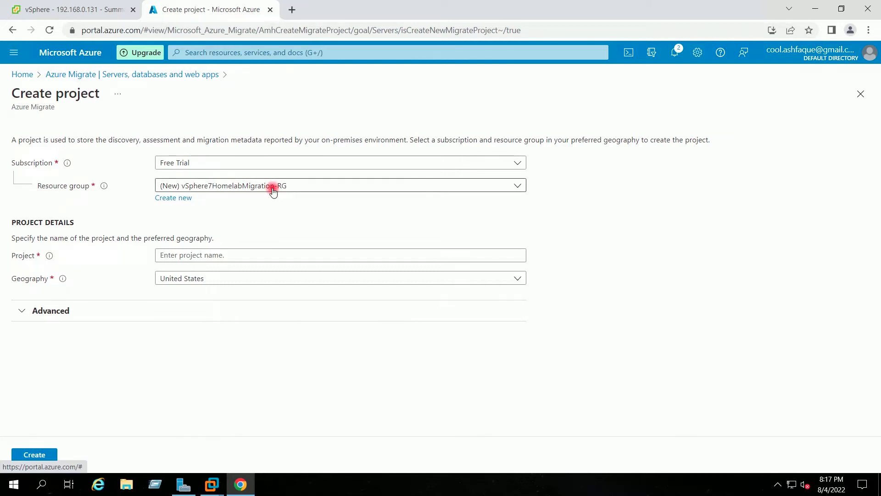
Step: Name the project vSphere7HomelabMigration and create it
{"action": "left_click", "coordinate": [235, 252]}
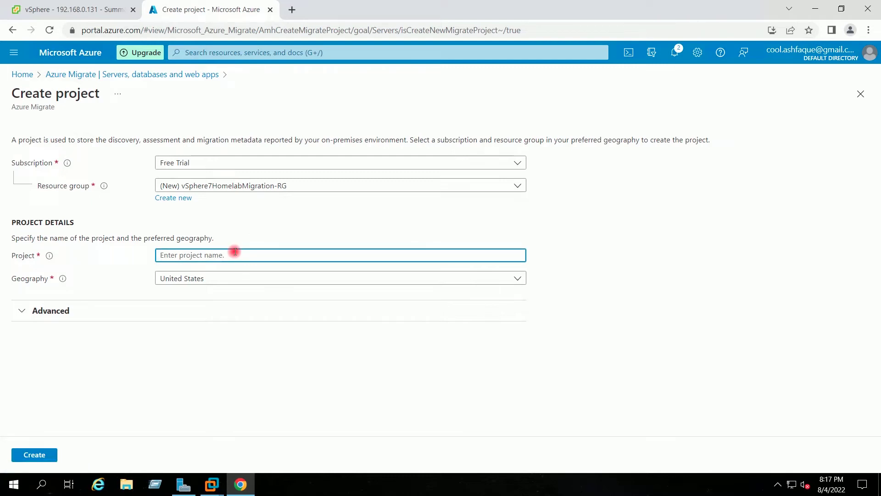
{"action": "type", "text": "vSphere"}
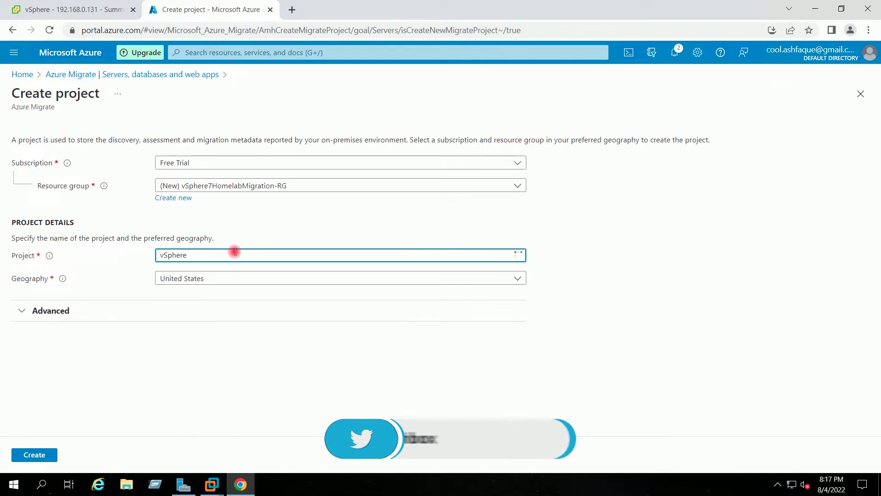
{"action": "type", "text": "7HomelabMigratio"}
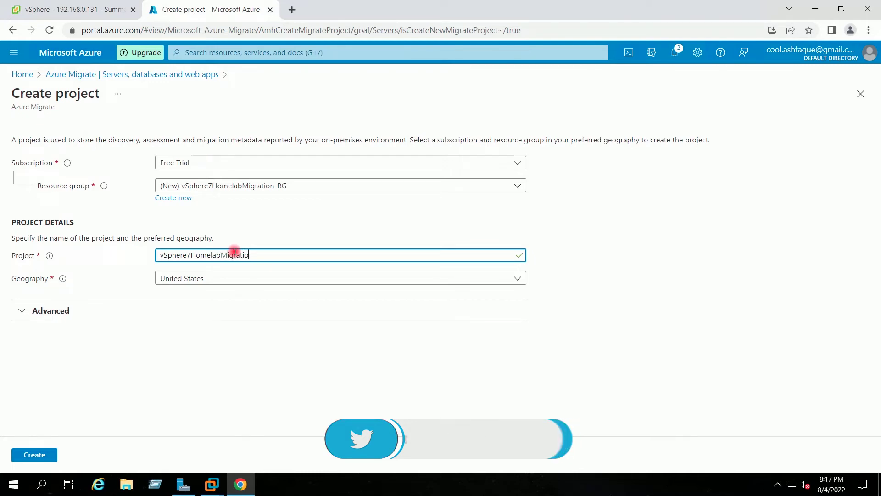
{"action": "type", "text": "n"}
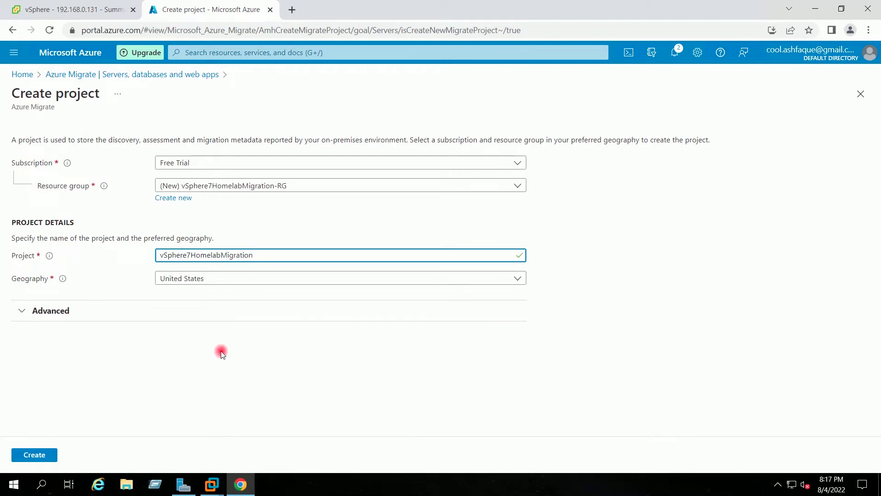
{"action": "left_click", "coordinate": [221, 352]}
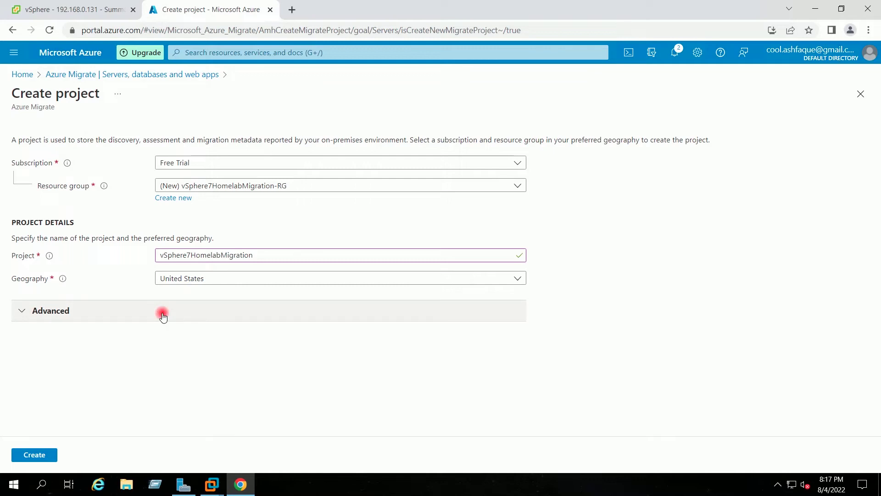
{"action": "left_click", "coordinate": [43, 455]}
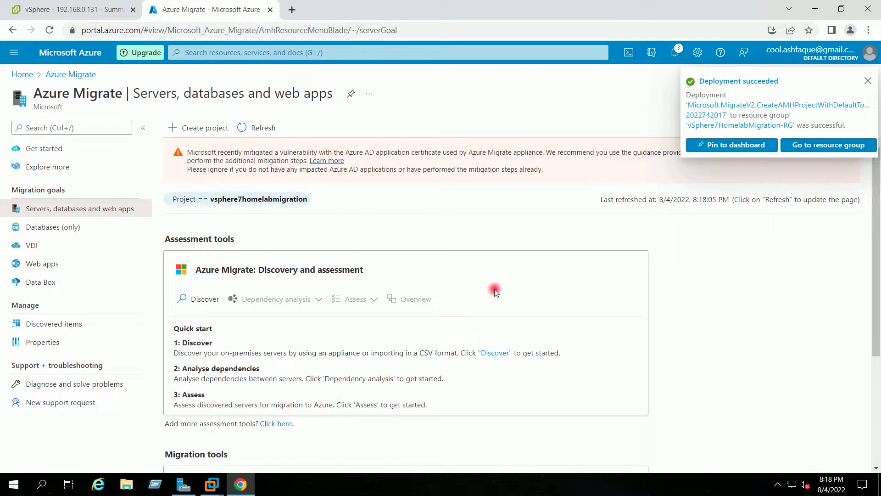
Step: Review the Servers, databases and web apps blade for the deployed project's Discovery and assessment tool
{"action": "scroll", "coordinate": [494, 289], "scroll_direction": "down", "scroll_amount": 4}
{"action": "scroll", "coordinate": [494, 290], "scroll_direction": "up", "scroll_amount": 4}
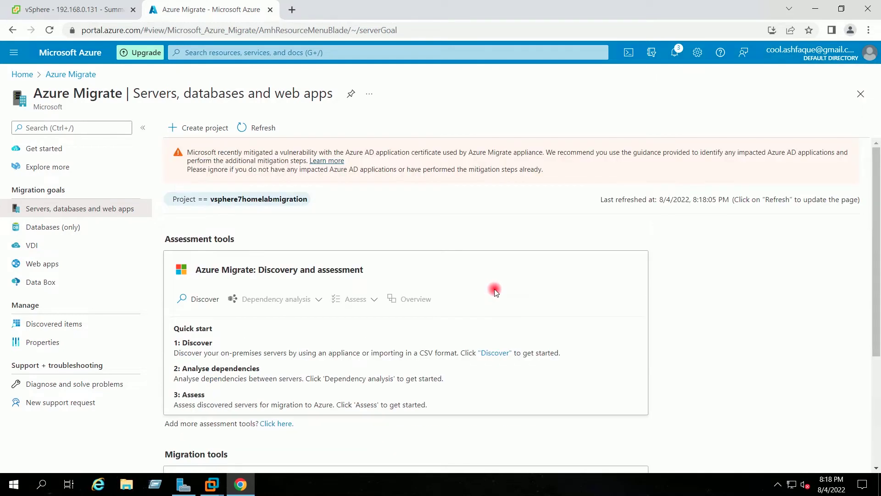
{"action": "mouse_move", "coordinate": [213, 202]}
Step: Set Discover to servers virtualized with VMware vSphere Hypervisor, then switch to File Explorer
{"action": "left_click", "coordinate": [187, 303]}
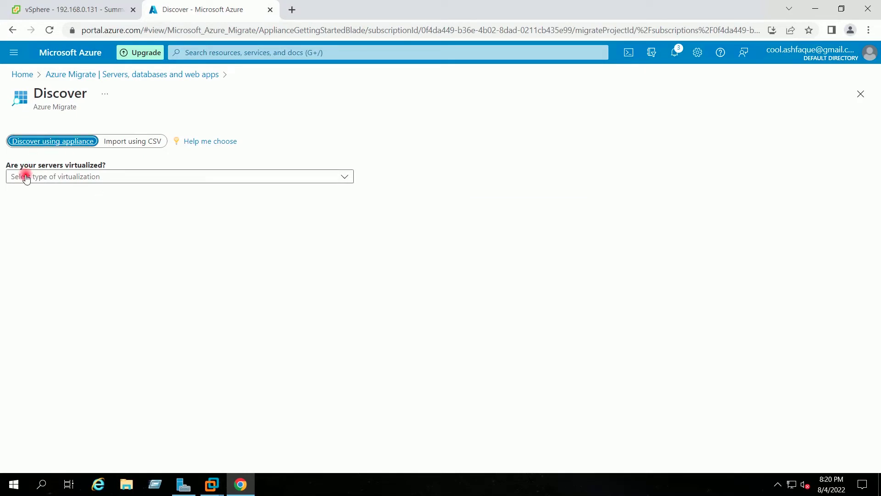
{"action": "left_click", "coordinate": [85, 179]}
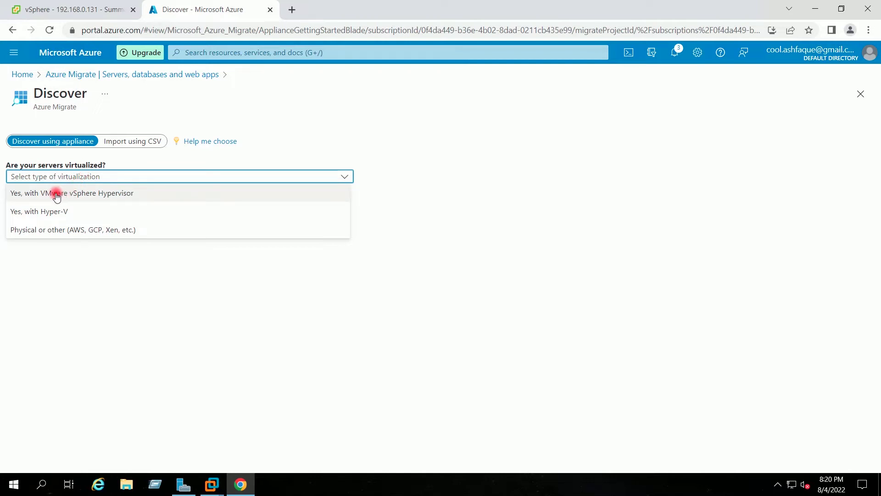
{"action": "left_click", "coordinate": [112, 195]}
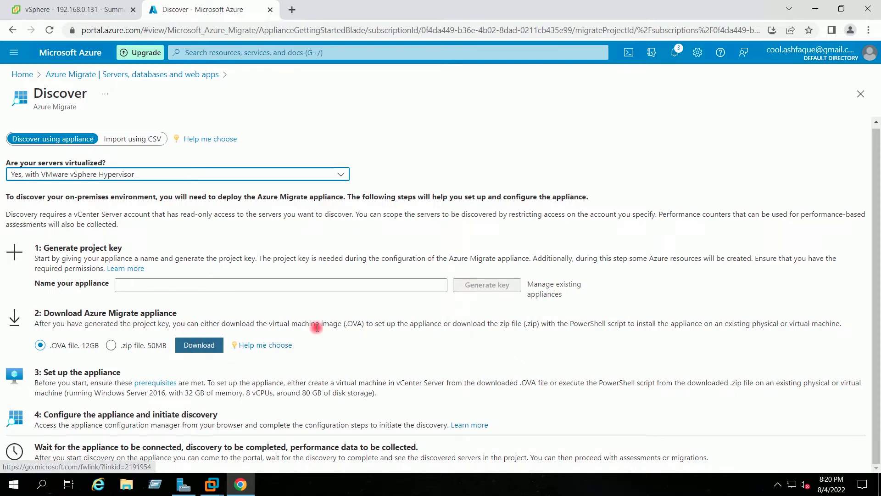
{"action": "left_click", "coordinate": [152, 490]}
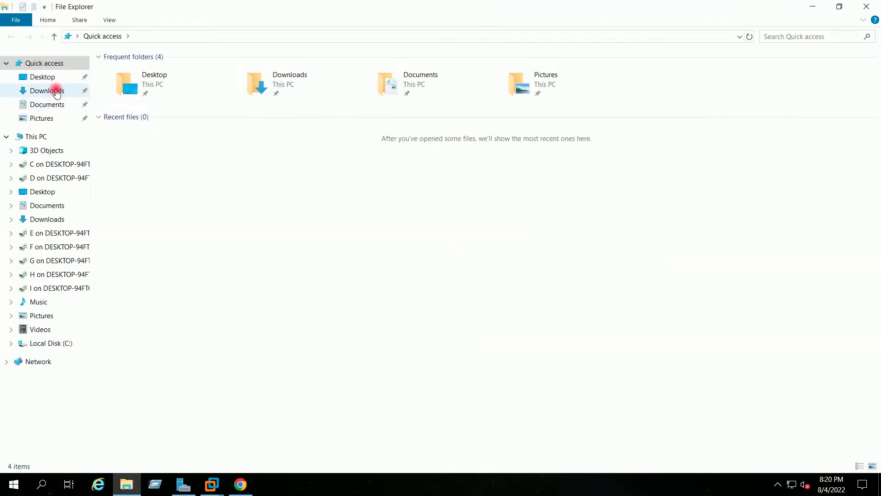
Step: Confirm MicrosoftAzureMigration.ova (12.3 GB) is in Downloads, then minimize File Explorer
{"action": "left_click", "coordinate": [57, 90]}
{"action": "left_click", "coordinate": [179, 72]}
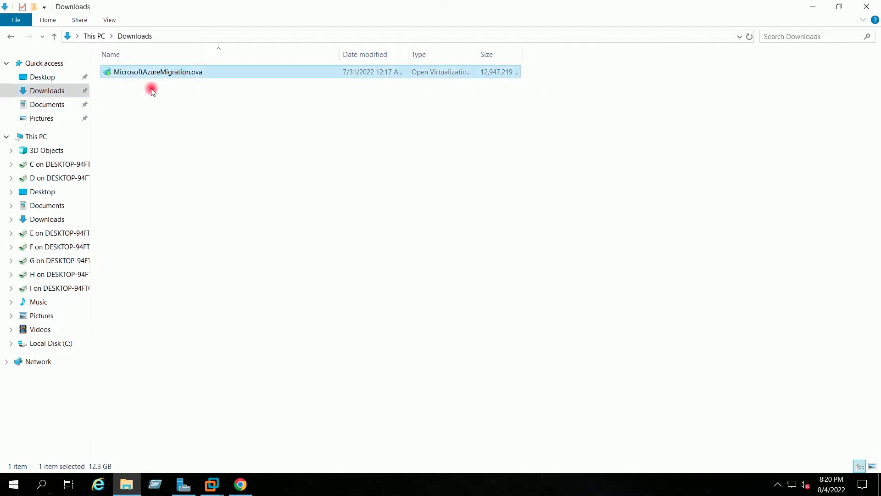
{"action": "left_click", "coordinate": [234, 129]}
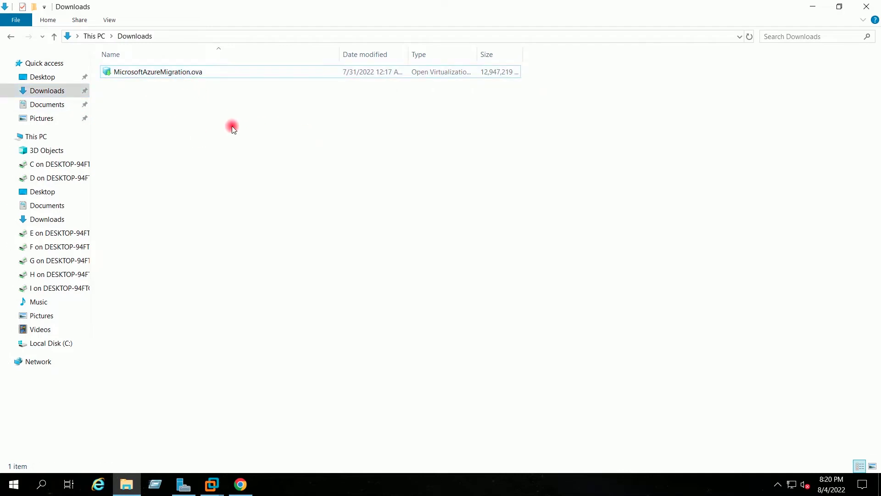
{"action": "left_click", "coordinate": [812, 8]}
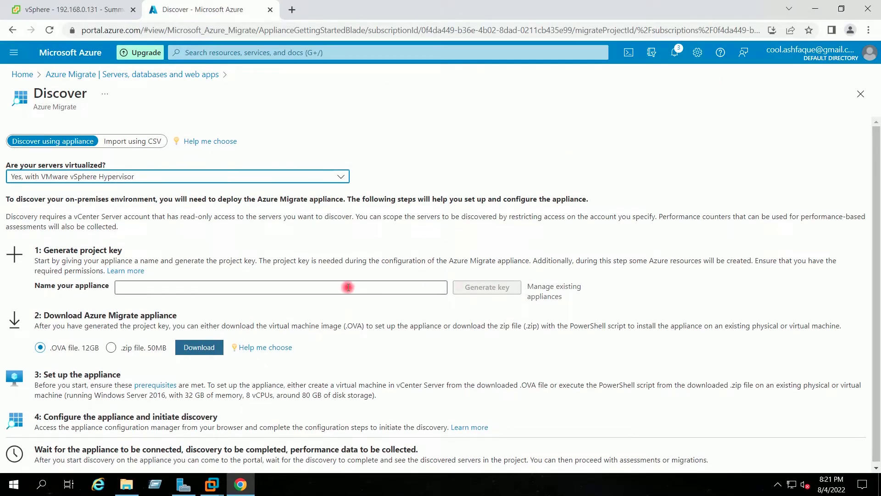
Step: Deploy an OVF template on MYLAB-Cluster from the local file MicrosoftAzureMigration.ova
{"action": "left_click", "coordinate": [58, 10]}
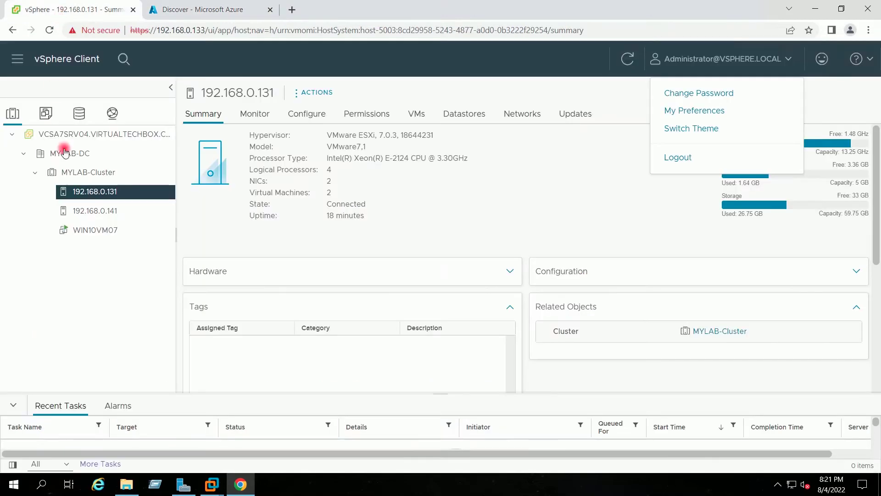
{"action": "left_click", "coordinate": [115, 174]}
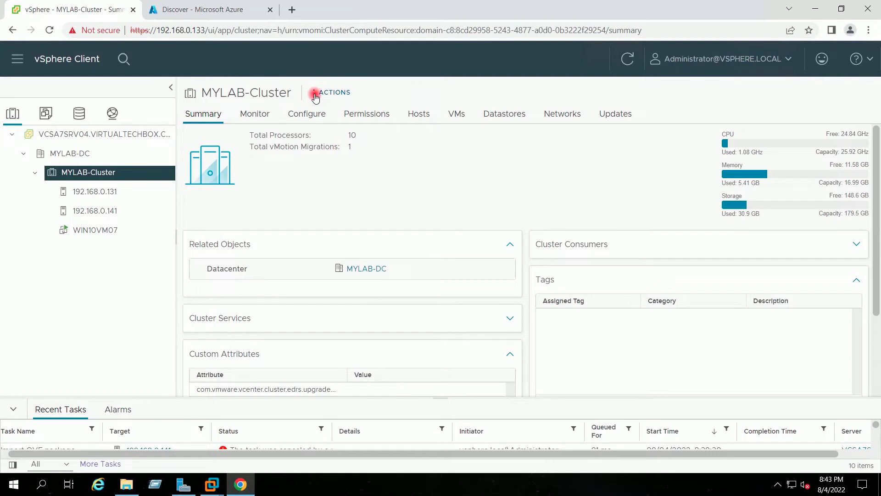
{"action": "left_click", "coordinate": [316, 95]}
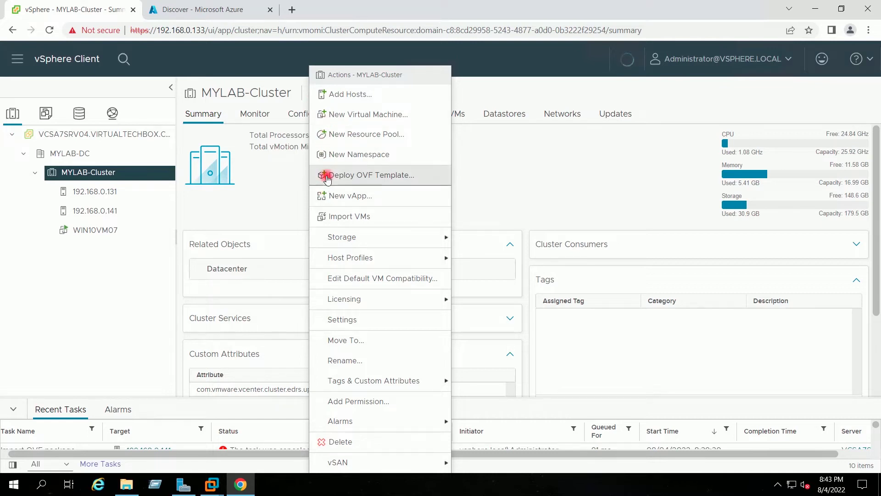
{"action": "left_click", "coordinate": [327, 174]}
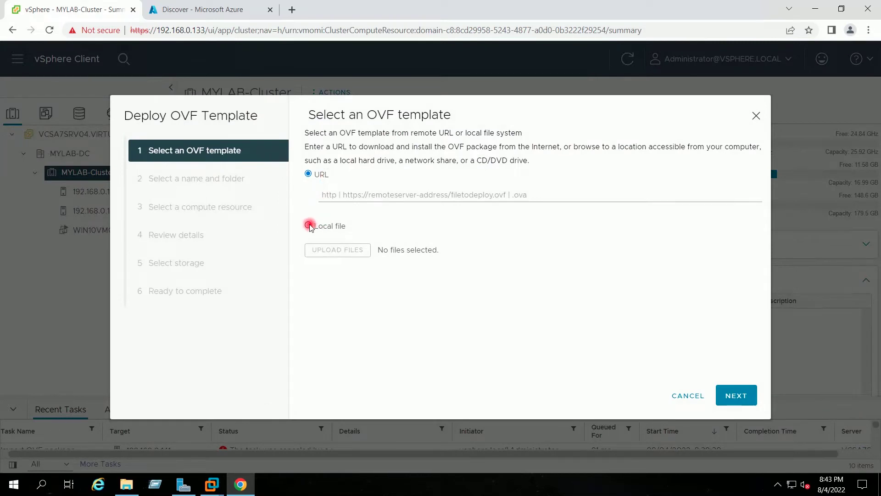
{"action": "left_click", "coordinate": [308, 225]}
{"action": "left_click", "coordinate": [338, 269]}
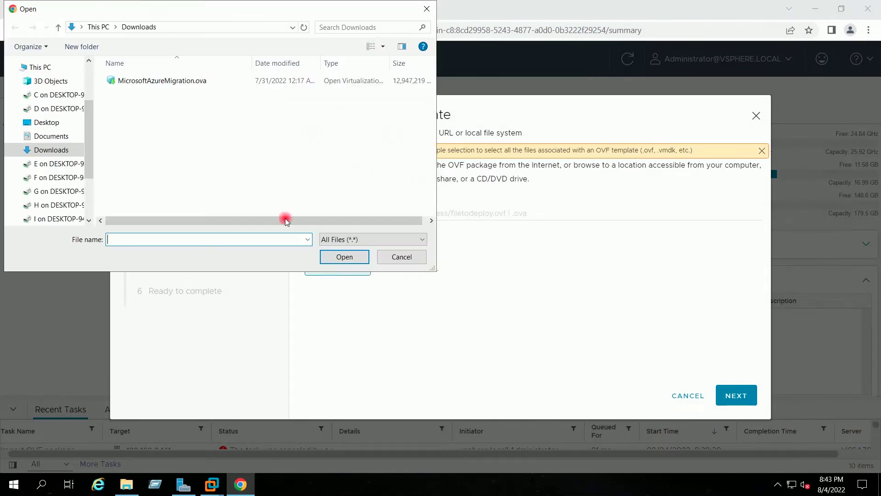
{"action": "left_click", "coordinate": [187, 82]}
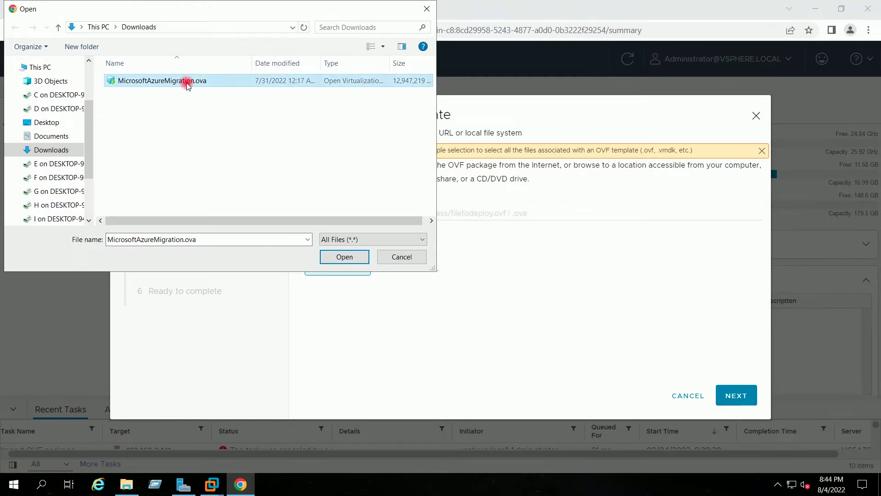
{"action": "left_click", "coordinate": [353, 257]}
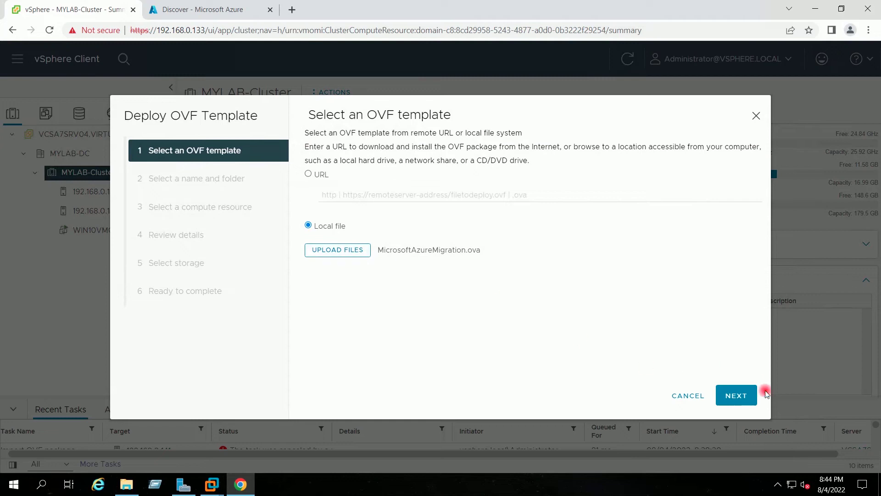
{"action": "left_click", "coordinate": [749, 393]}
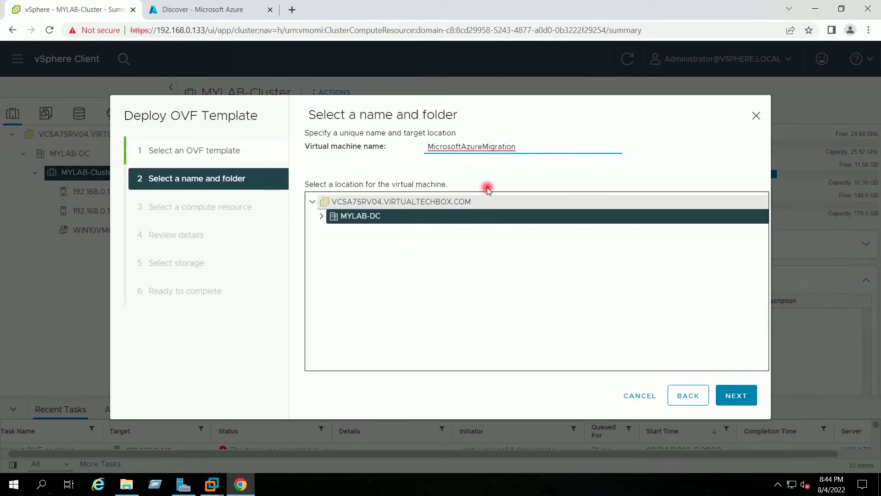
Step: Name the VM AzureMigrationAppliance and place it in MYLAB-DC's Discovered virtual machine folder
{"action": "left_click_drag", "start_coordinate": [462, 146], "coordinate": [395, 147]}
{"action": "key", "text": "BackSpace"}
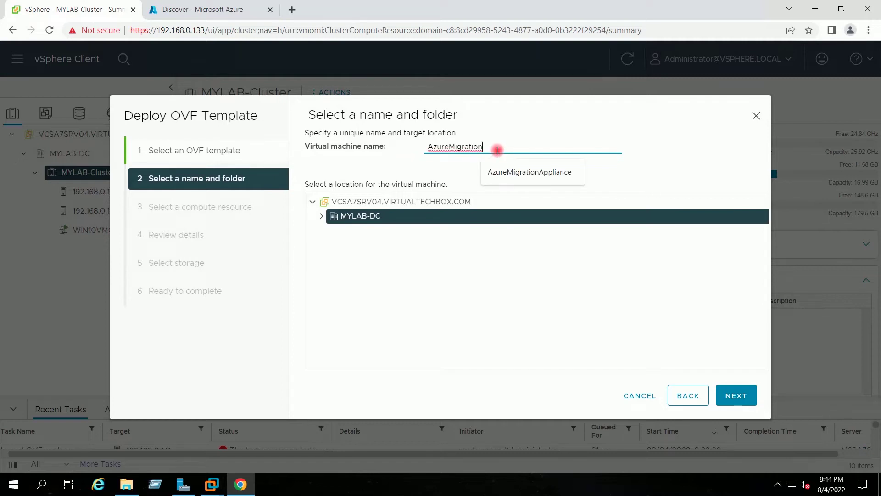
{"action": "left_click", "coordinate": [503, 172]}
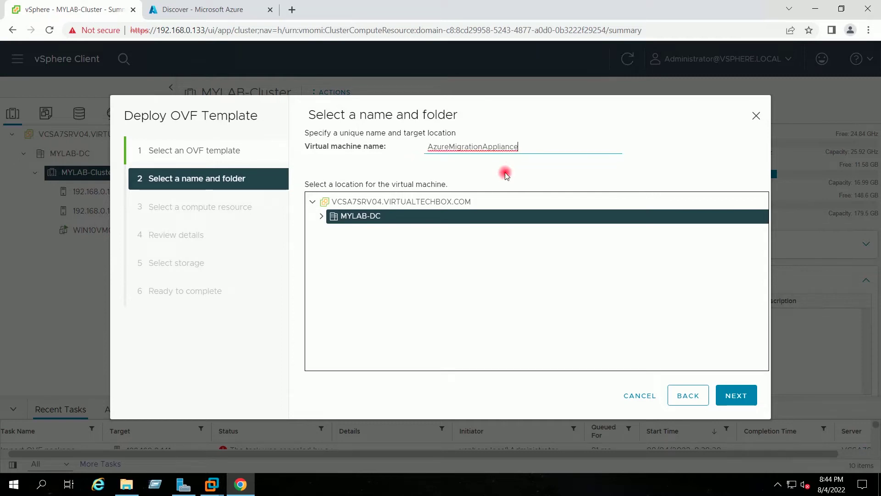
{"action": "left_click", "coordinate": [321, 216]}
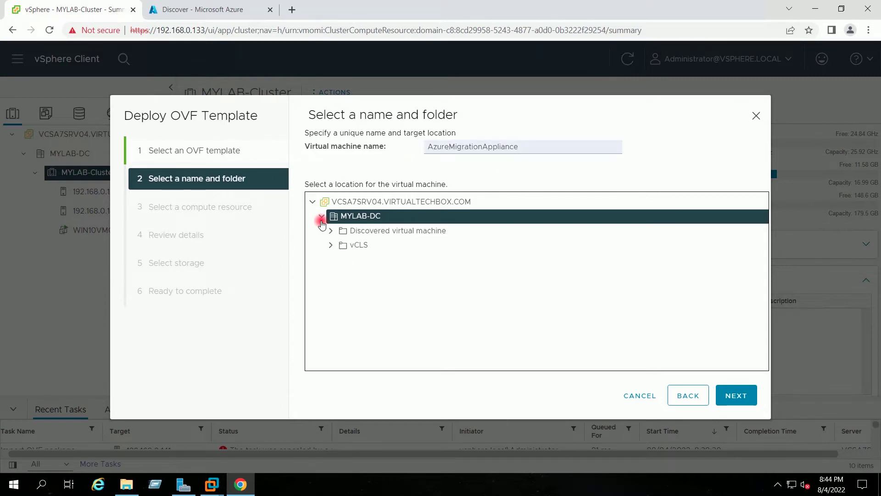
{"action": "left_click", "coordinate": [368, 231]}
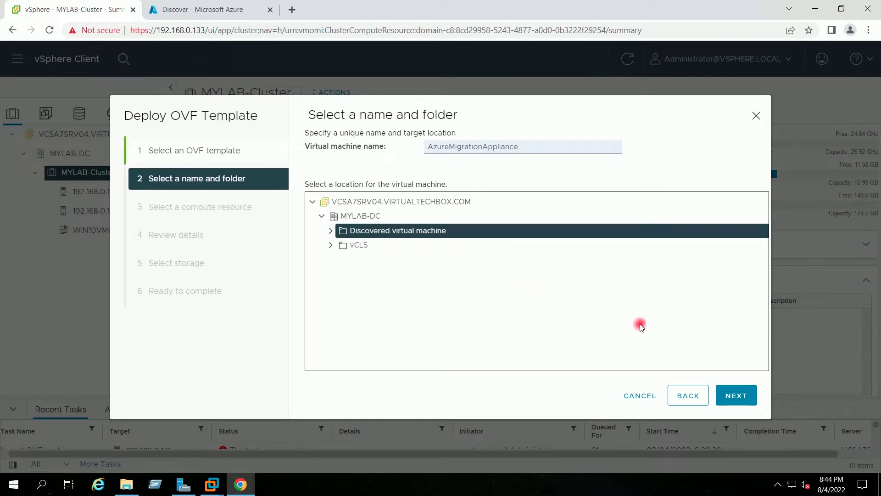
{"action": "left_click", "coordinate": [733, 395]}
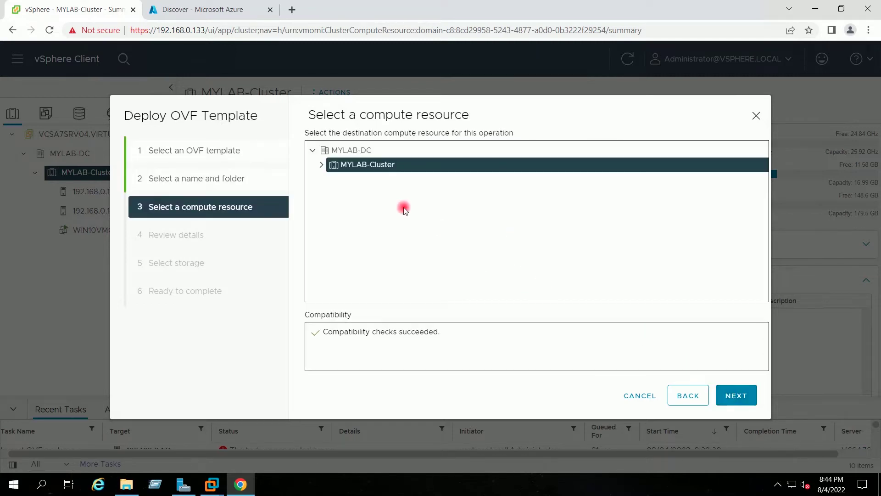
Step: Run the VM on host 192.168.0.141 and accept the template details
{"action": "left_click", "coordinate": [322, 165]}
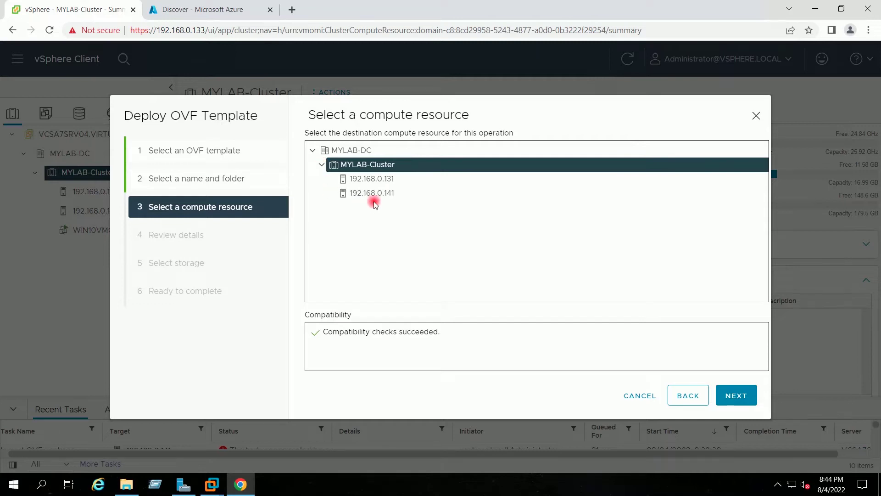
{"action": "left_click", "coordinate": [375, 195]}
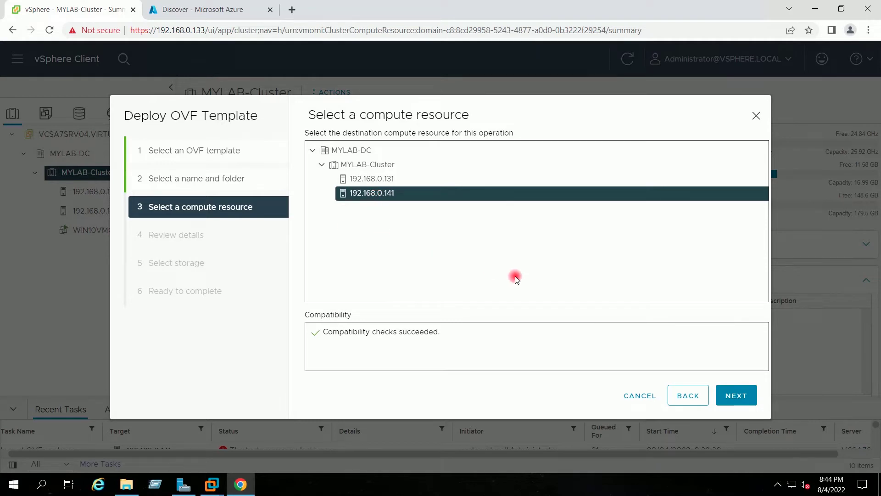
{"action": "left_click", "coordinate": [734, 395]}
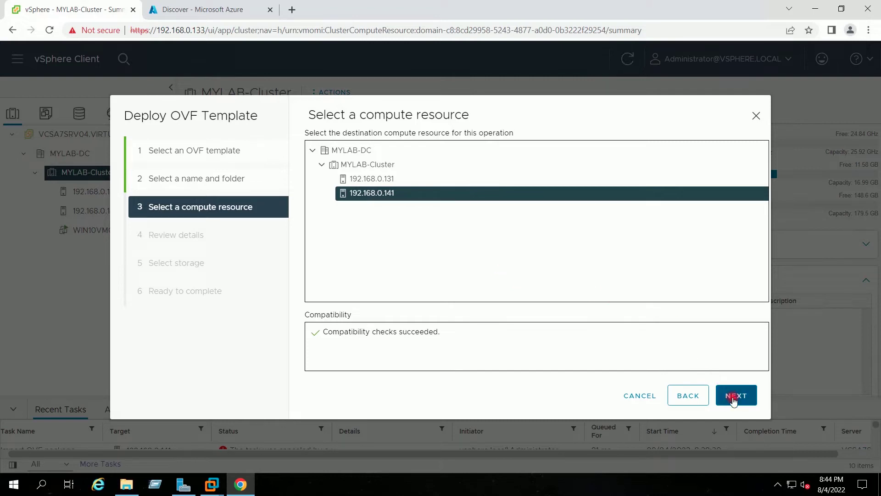
{"action": "left_click", "coordinate": [734, 396]}
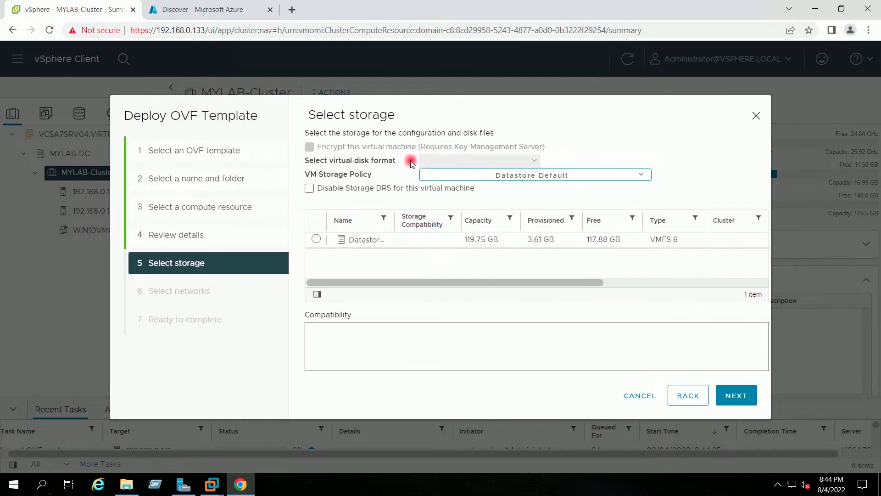
Step: Use Thin Provision on Datastore 1, keep VM Network, and reach Ready to complete
{"action": "left_click", "coordinate": [513, 164]}
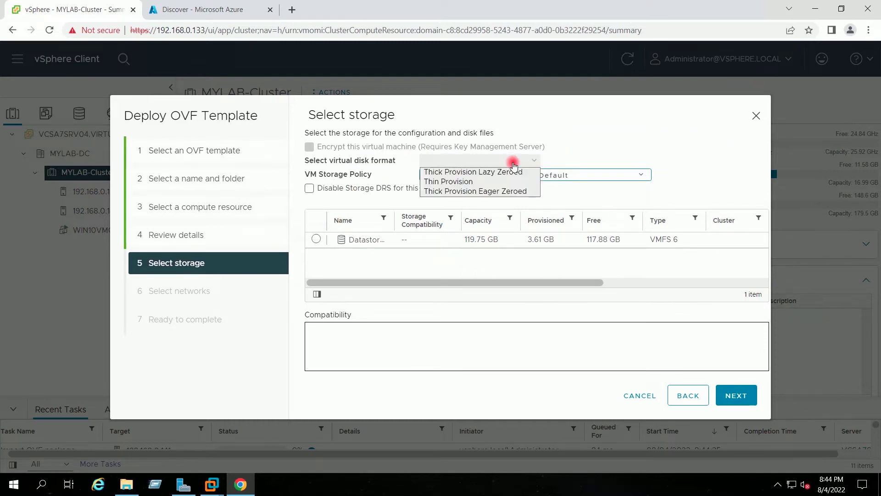
{"action": "left_click", "coordinate": [474, 182]}
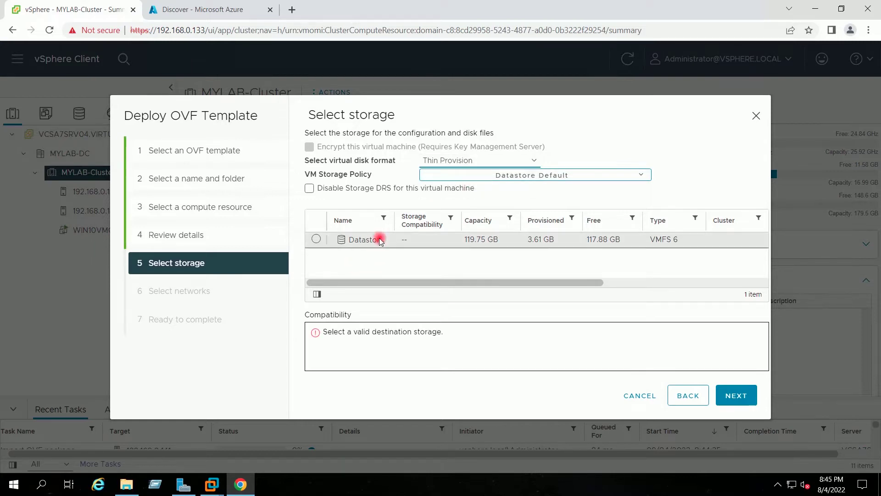
{"action": "left_click_drag", "start_coordinate": [394, 217], "coordinate": [415, 218]}
{"action": "left_click", "coordinate": [317, 239]}
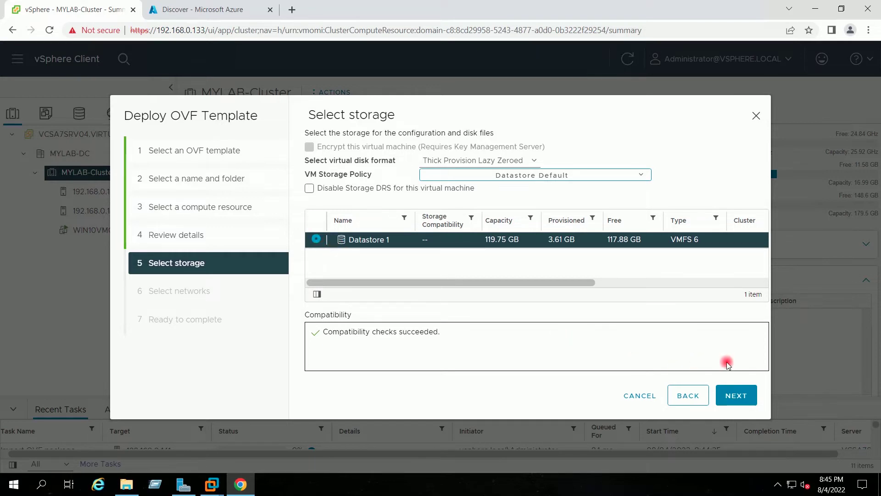
{"action": "left_click", "coordinate": [735, 400]}
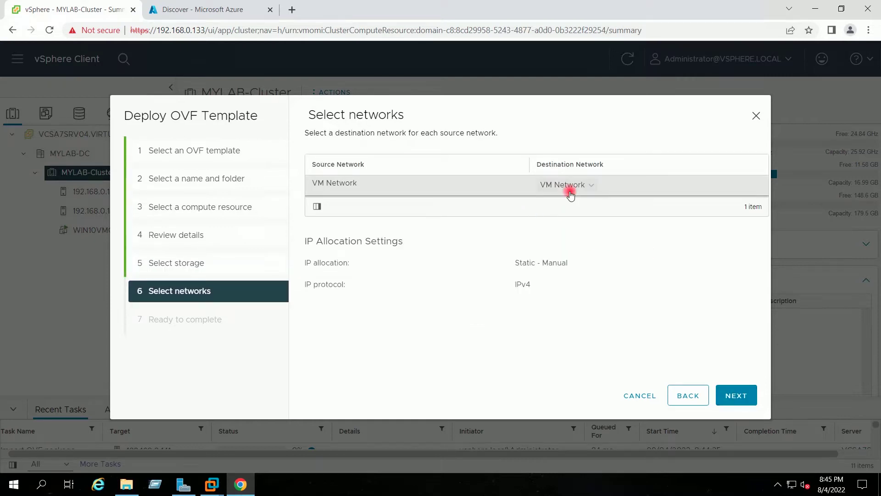
{"action": "left_click", "coordinate": [733, 396]}
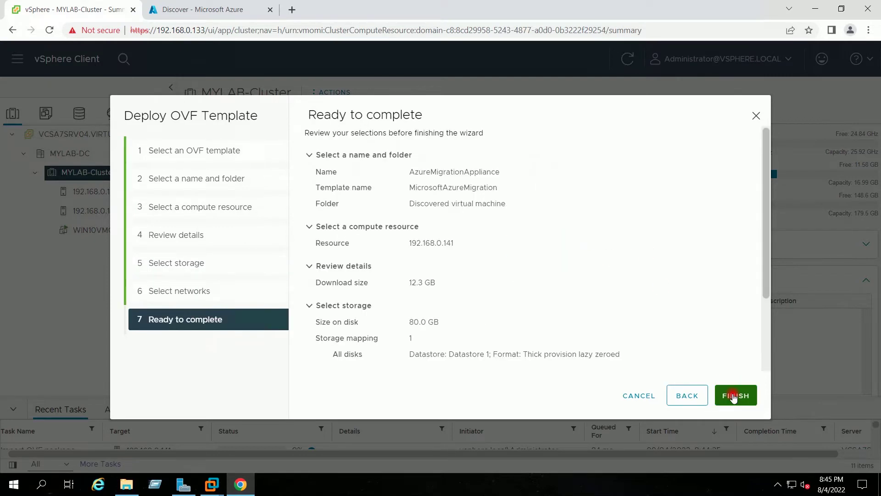
{"action": "left_click_drag", "start_coordinate": [767, 241], "coordinate": [765, 199]}
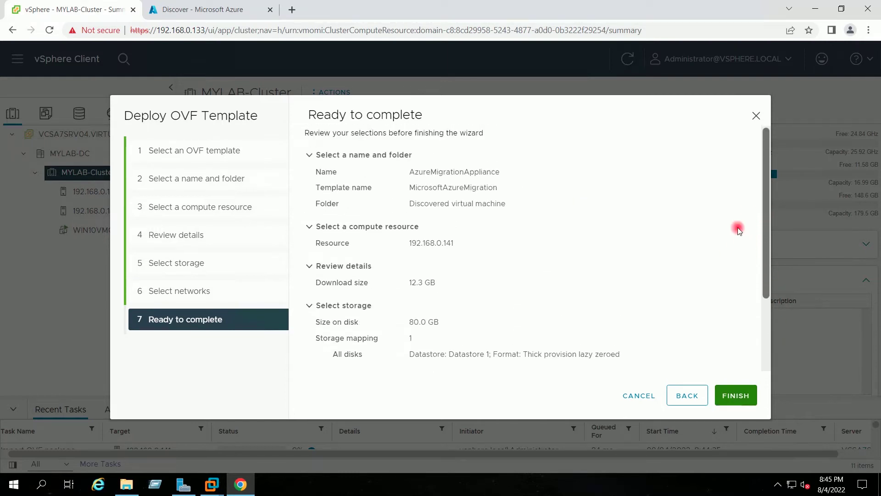
Step: Finish the deployment and enlarge Recent Tasks to follow the Deploy OVF template task
{"action": "left_click", "coordinate": [733, 395]}
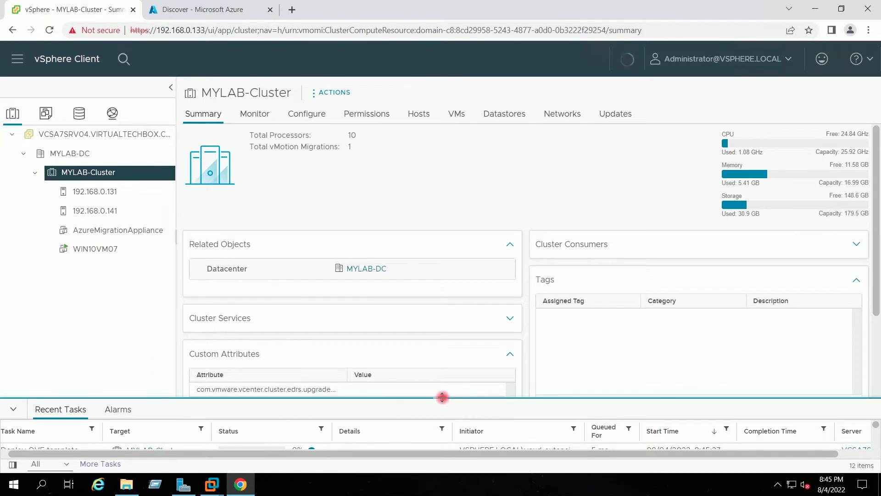
{"action": "left_click_drag", "start_coordinate": [442, 397], "coordinate": [442, 388]}
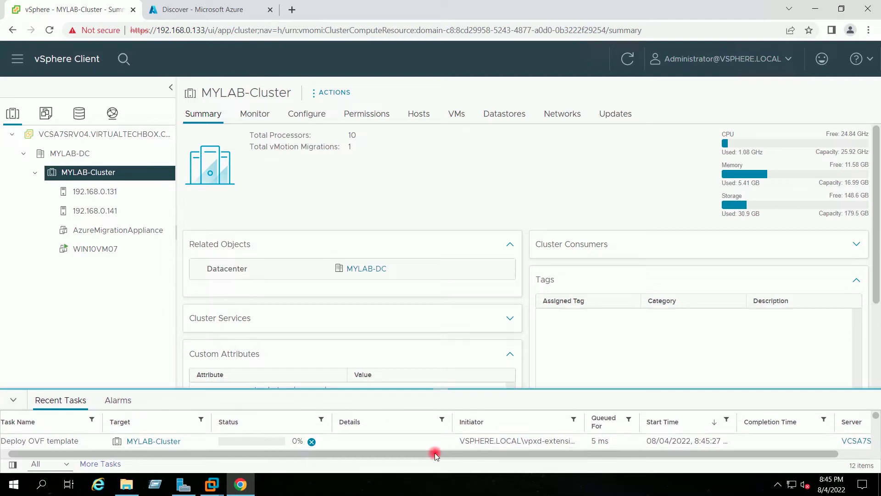
{"action": "left_click_drag", "start_coordinate": [425, 453], "coordinate": [415, 454]}
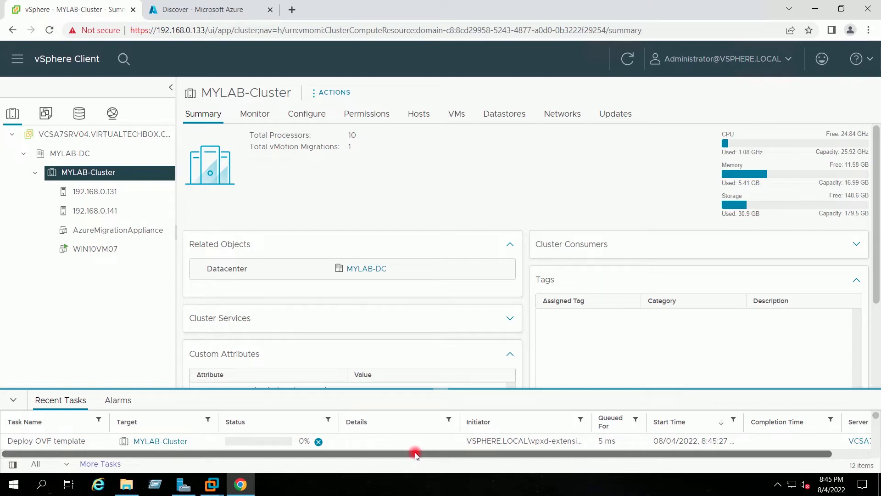
{"action": "left_click_drag", "start_coordinate": [415, 454], "coordinate": [419, 453]}
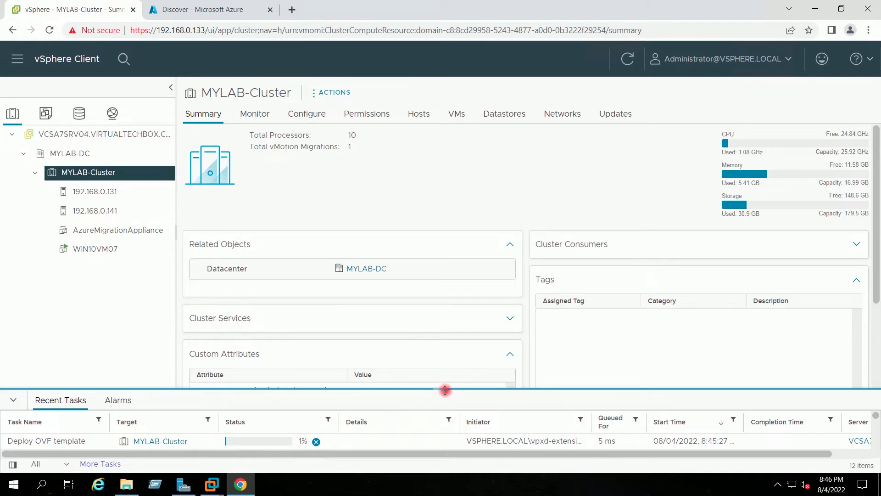
{"action": "left_click_drag", "start_coordinate": [445, 391], "coordinate": [442, 374]}
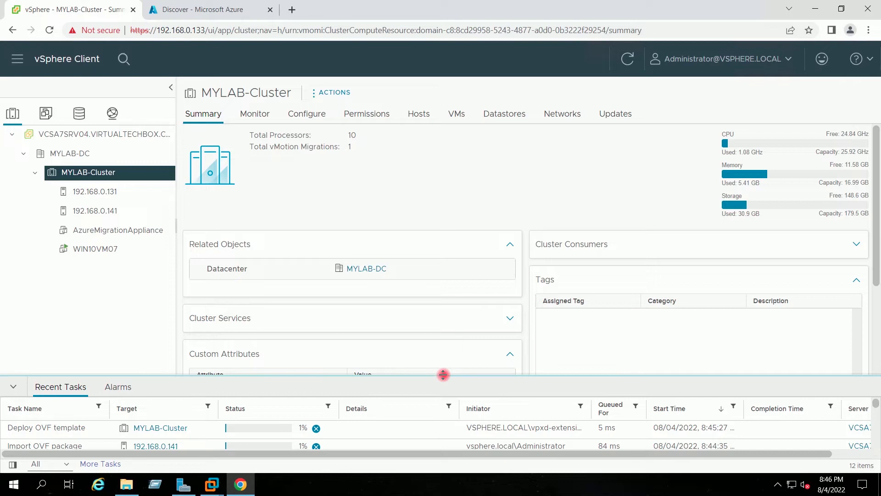
{"action": "left_click_drag", "start_coordinate": [443, 374], "coordinate": [443, 372]}
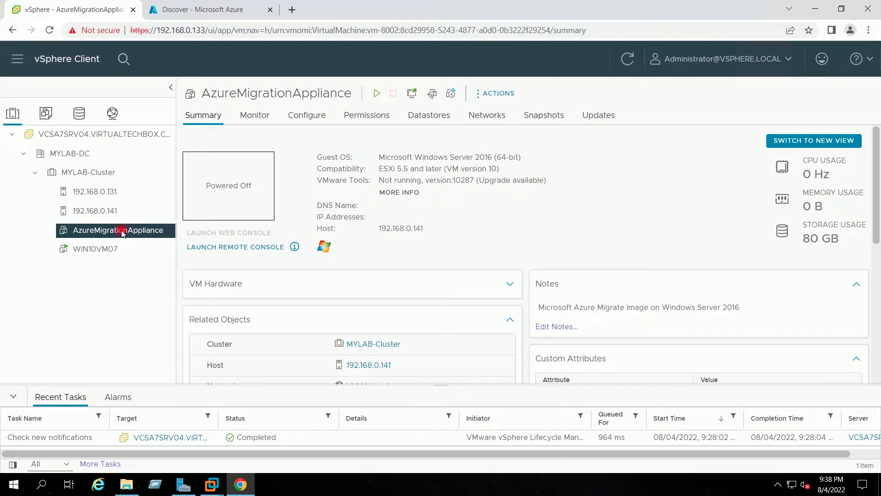
Step: In AzureMigrationAppliance's Edit Settings, set 2 CPUs with 2 cores per socket
{"action": "right_click", "coordinate": [123, 232]}
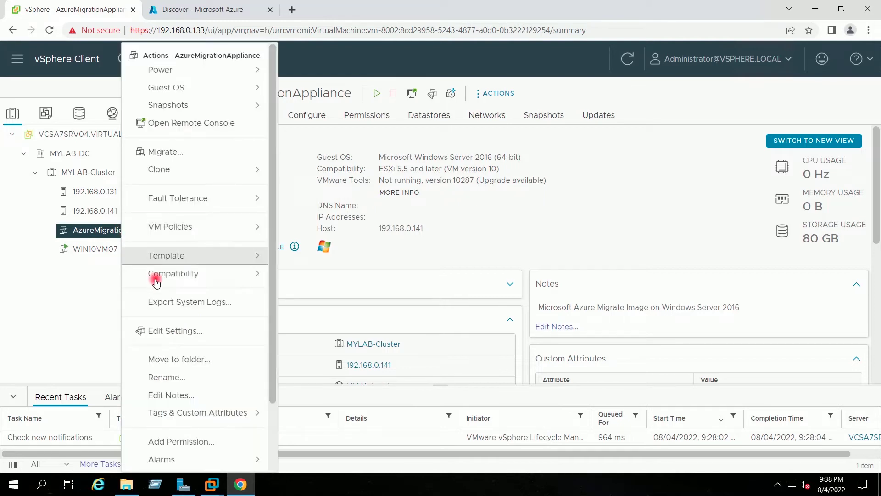
{"action": "left_click", "coordinate": [178, 330]}
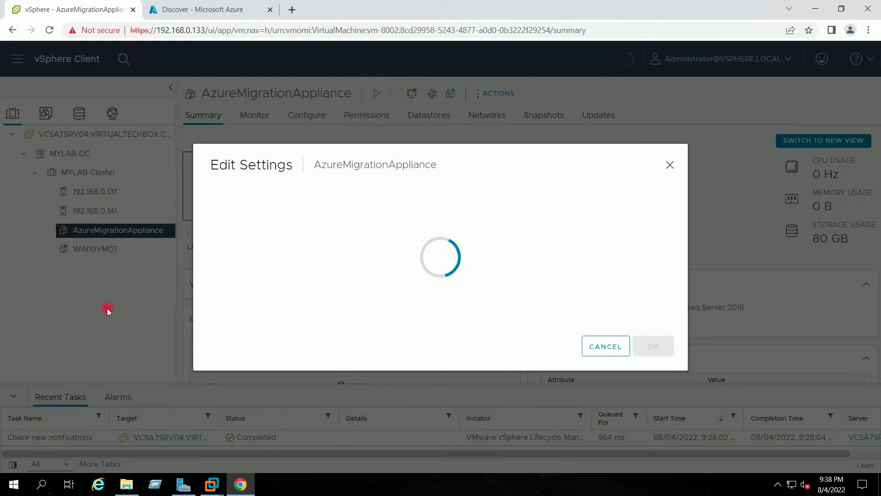
{"action": "left_click", "coordinate": [214, 164]}
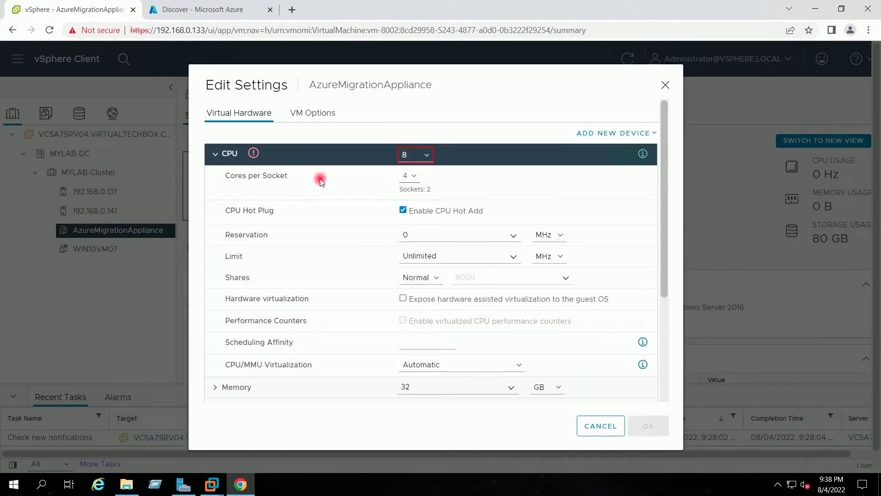
{"action": "left_click", "coordinate": [426, 157]}
{"action": "left_click", "coordinate": [422, 173]}
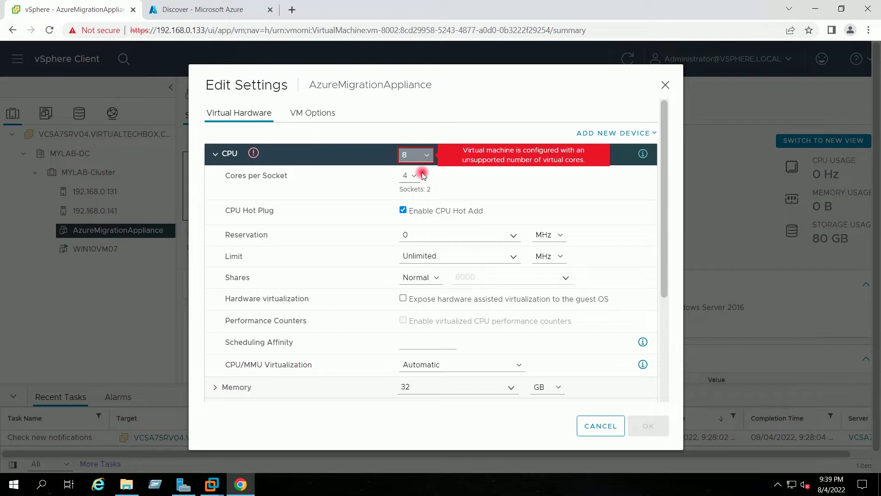
{"action": "left_click", "coordinate": [413, 175]}
{"action": "left_click", "coordinate": [416, 197]}
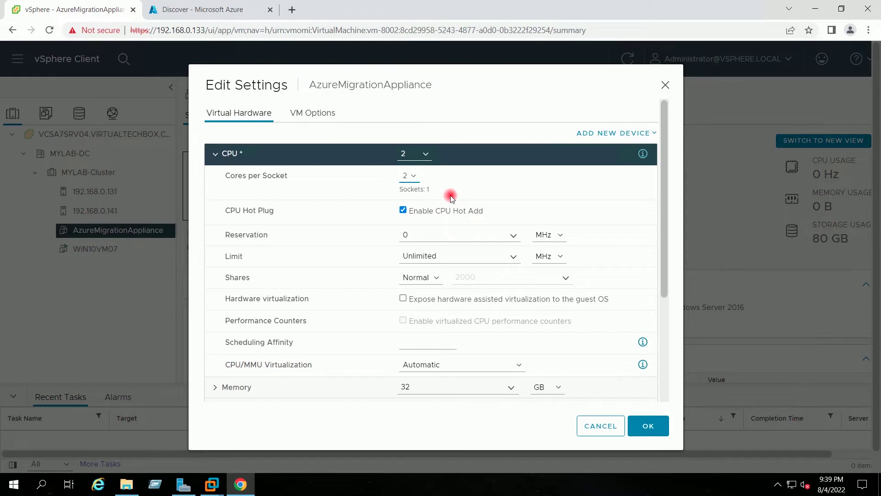
Step: Lower the memory to 10 GB and apply the changes
{"action": "double_click", "coordinate": [399, 387]}
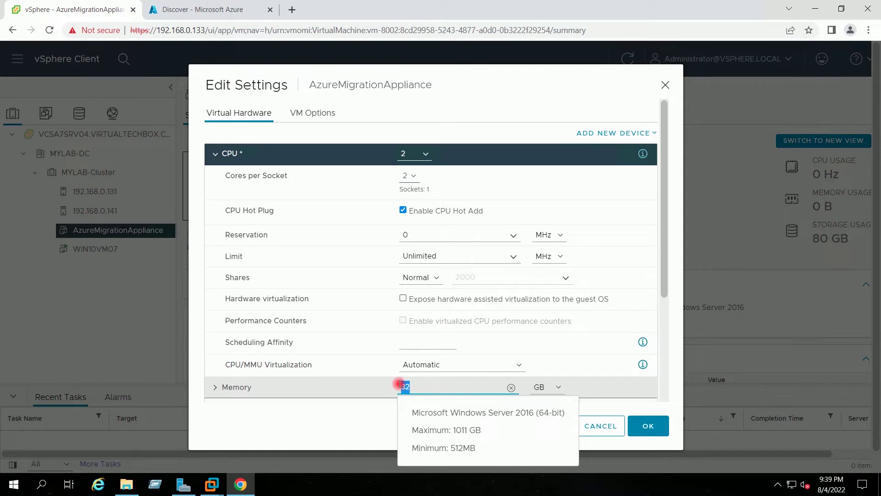
{"action": "type", "text": "10"}
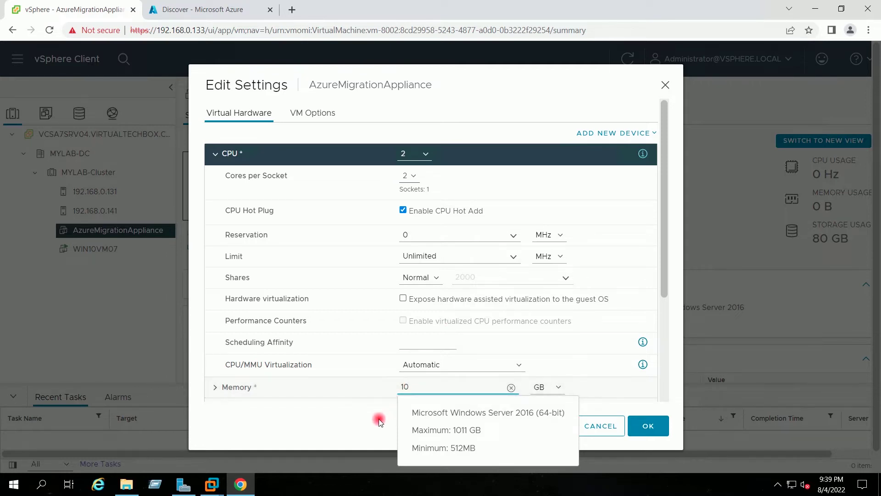
{"action": "left_click", "coordinate": [379, 421]}
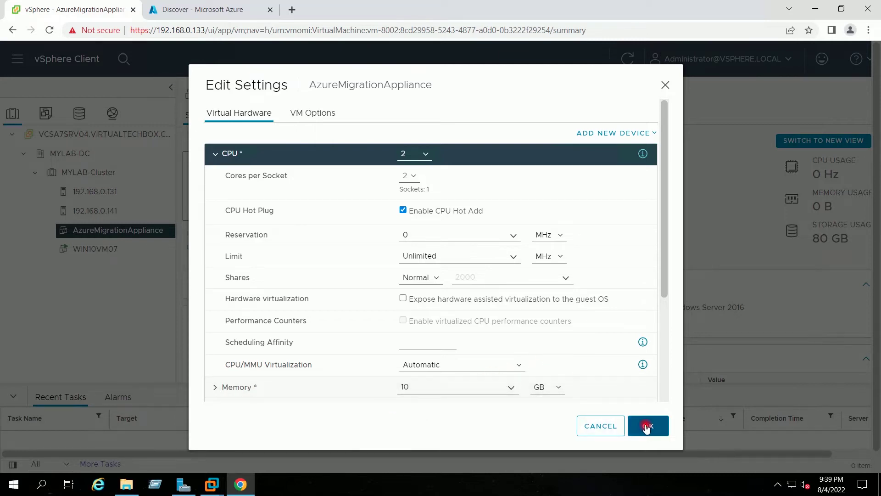
{"action": "left_click", "coordinate": [646, 426]}
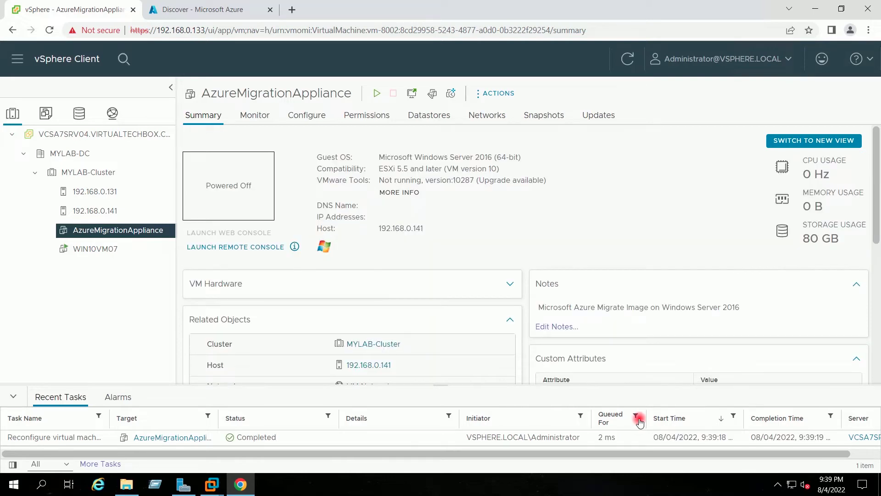
Step: Power on AzureMigrationAppliance and launch its web console
{"action": "right_click", "coordinate": [153, 231]}
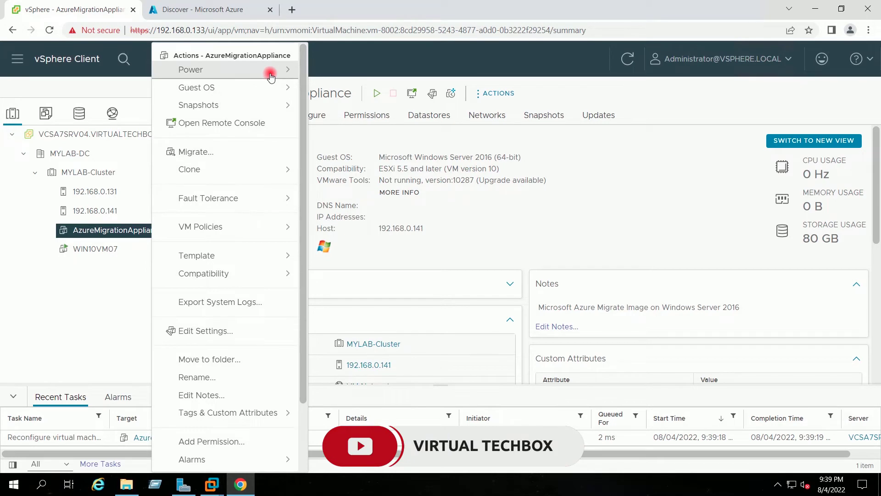
{"action": "left_click", "coordinate": [271, 76]}
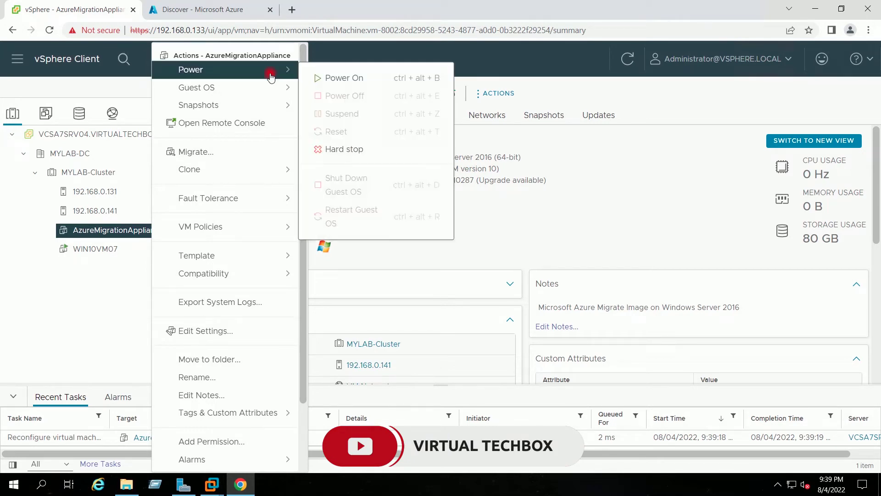
{"action": "left_click", "coordinate": [329, 84]}
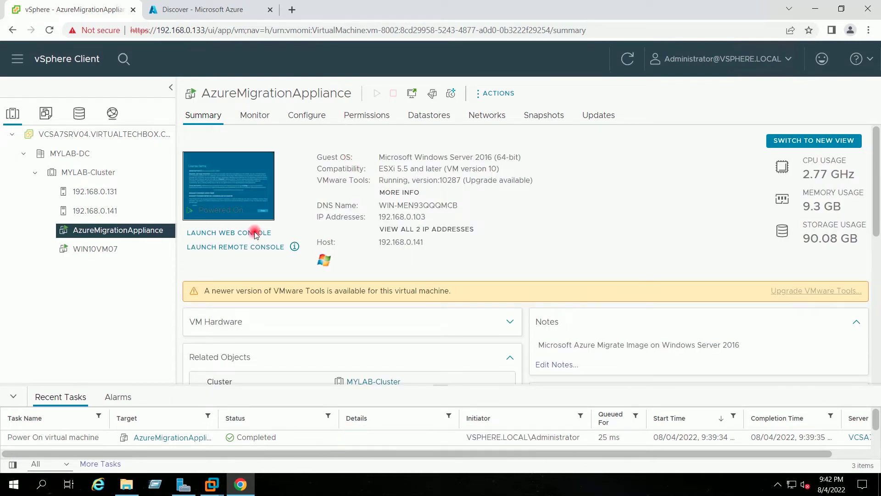
{"action": "left_click", "coordinate": [252, 232]}
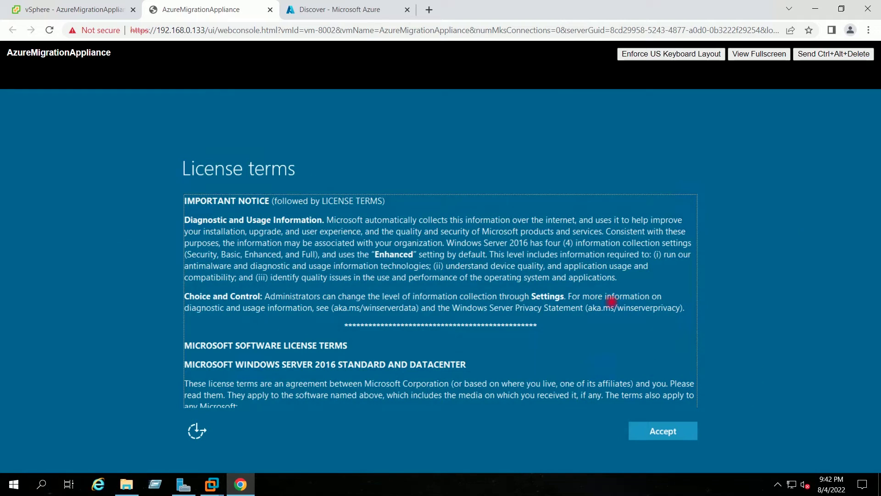
Step: Accept the Windows license terms and set the Administrator password, entered twice
{"action": "left_click", "coordinate": [516, 382]}
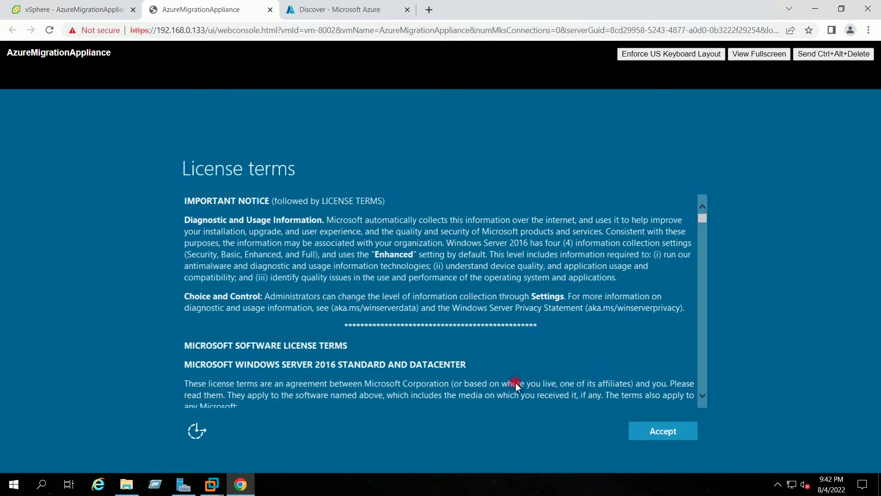
{"action": "left_click", "coordinate": [638, 430]}
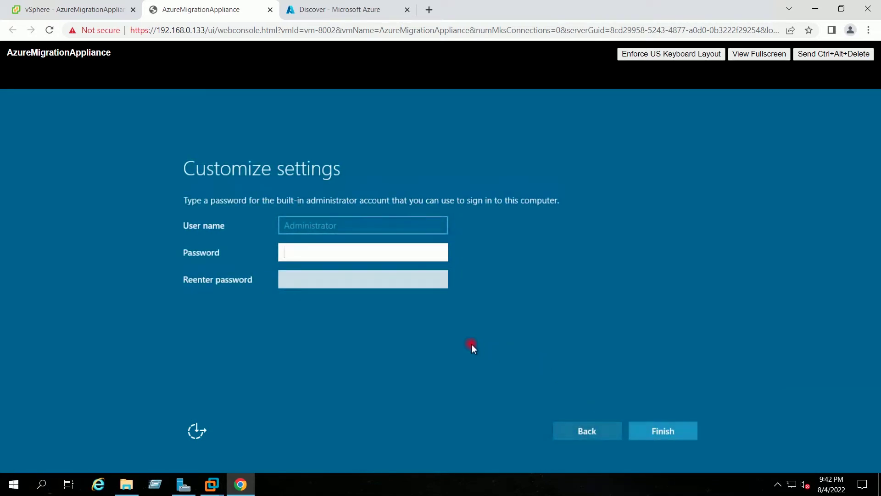
{"action": "type", "text": "•••••••••••"}
{"action": "key", "text": "Tab"}
{"action": "type", "text": "••••••"}
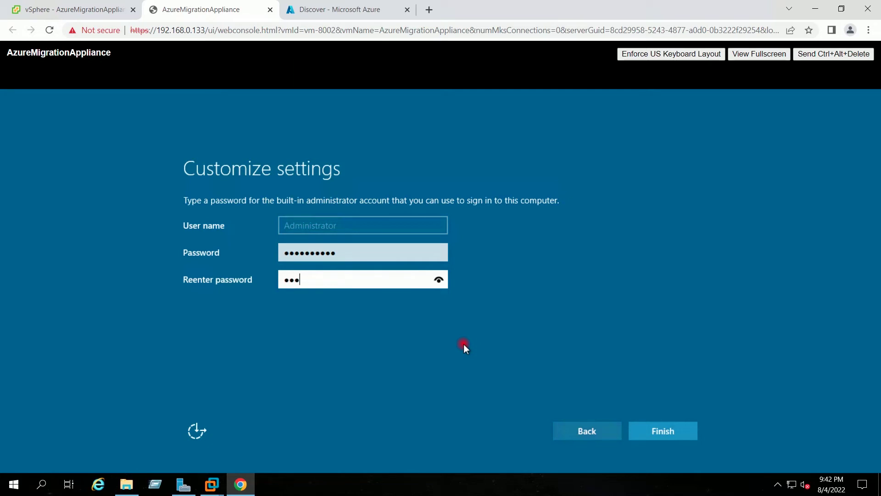
{"action": "type", "text": "•••••"}
{"action": "left_click", "coordinate": [666, 427]}
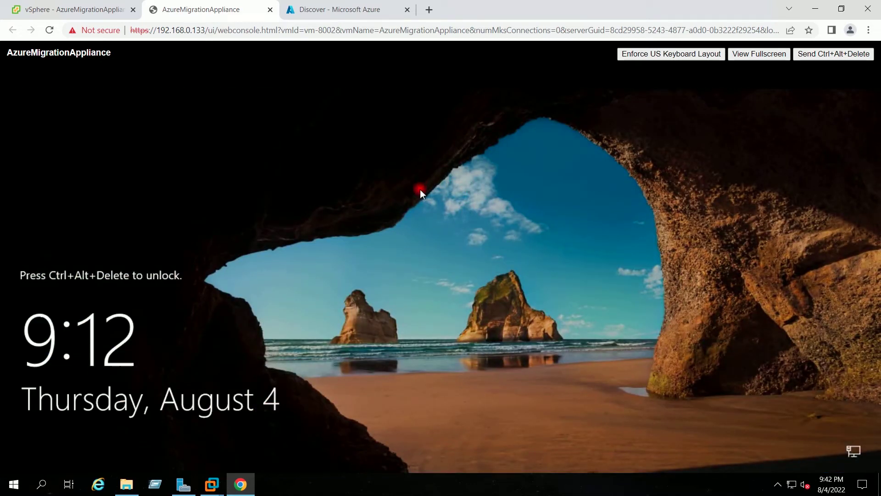
Step: Send Ctrl+Alt+Delete and sign in as Administrator with the new password
{"action": "left_click", "coordinate": [826, 57]}
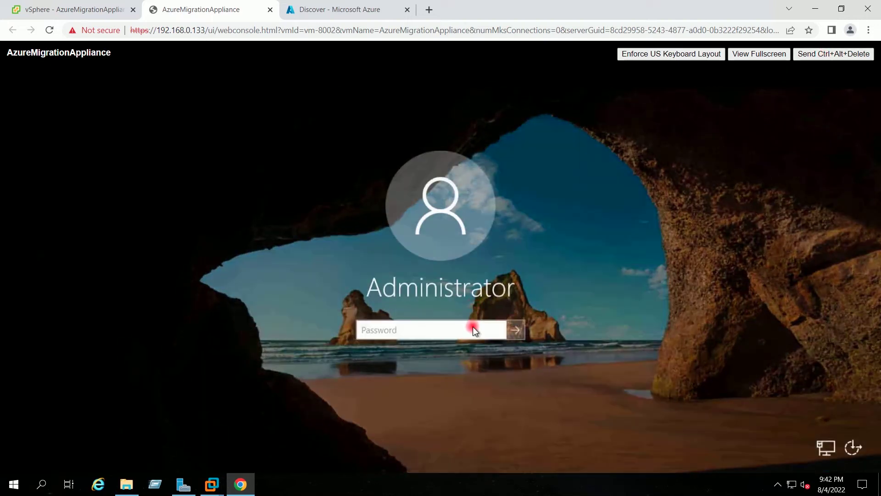
{"action": "type", "text": "******"}
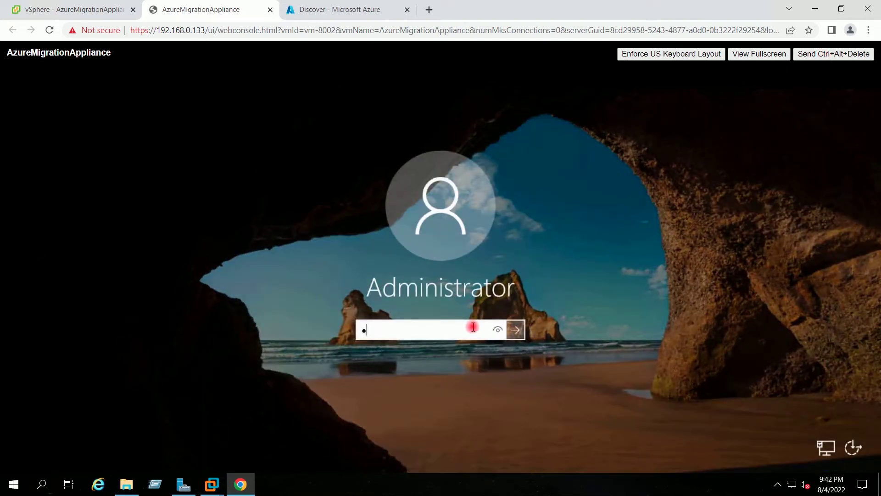
{"action": "type", "text": "***"}
{"action": "key", "text": "Return"}
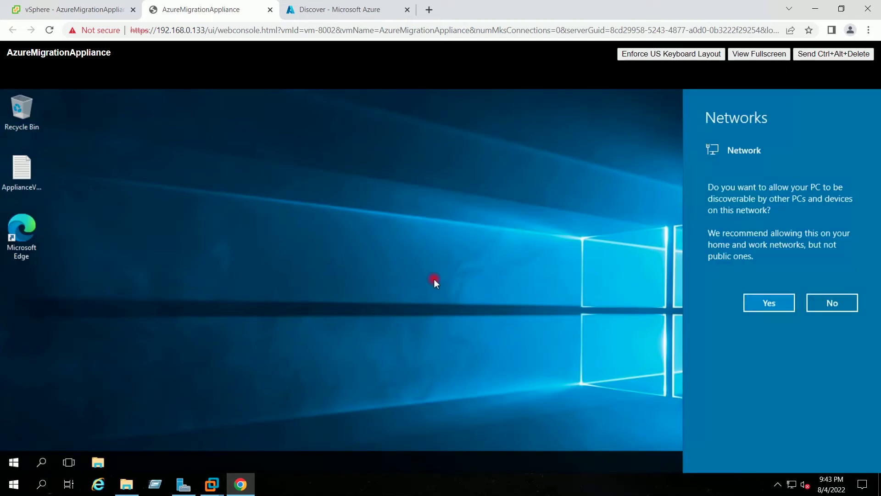
Step: Allow network discovery, run ipconfig in cmd to confirm 192.168.0.103, then minimize it
{"action": "left_click", "coordinate": [758, 306]}
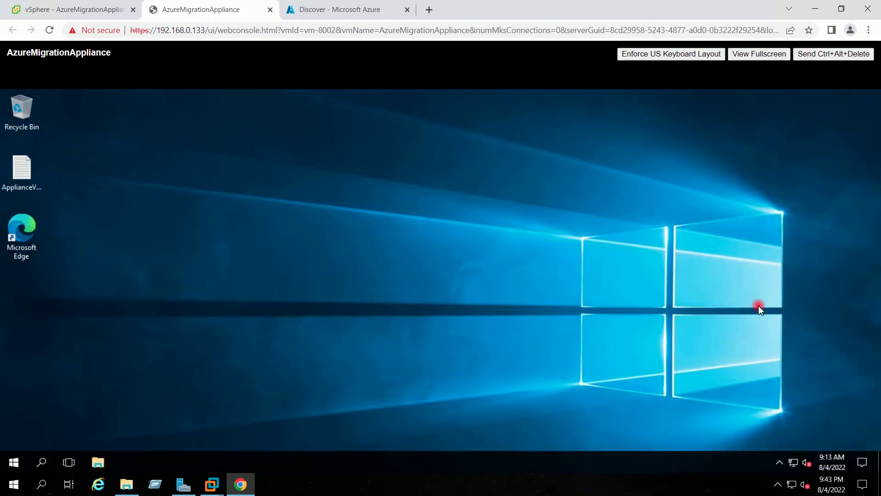
{"action": "key", "text": "super"}
{"action": "type", "text": "cmd"}
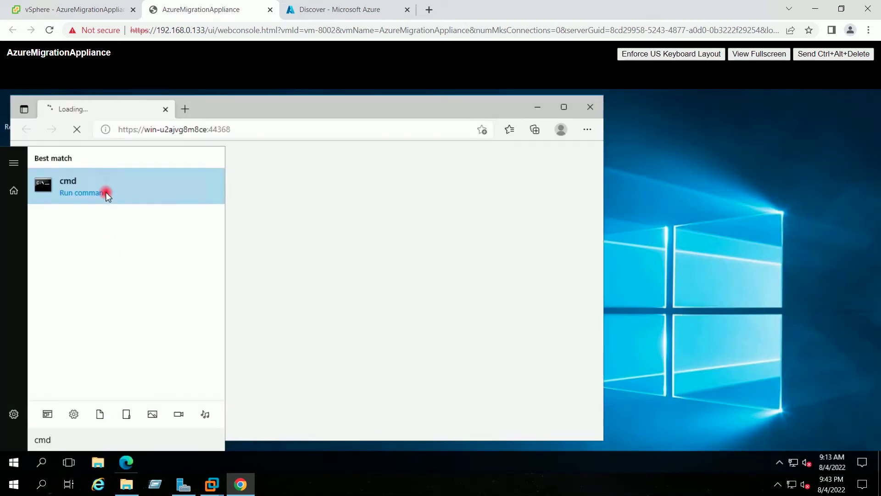
{"action": "left_click", "coordinate": [125, 186]}
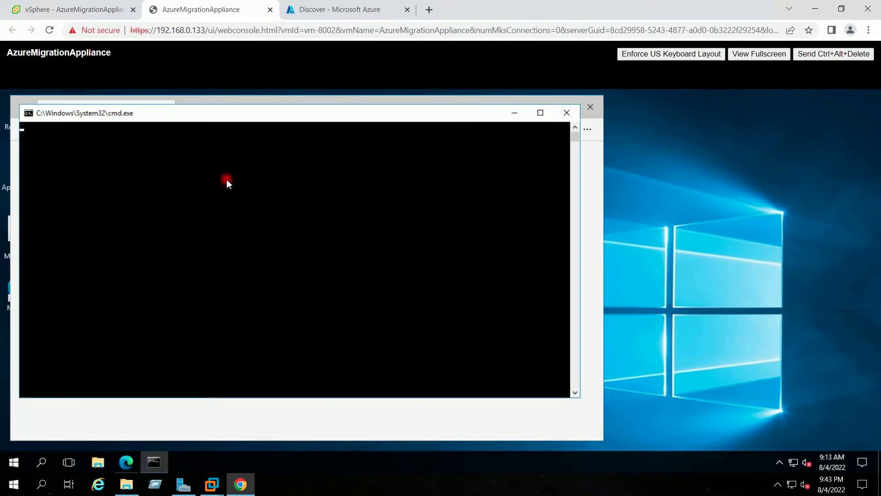
{"action": "type", "text": "ip"}
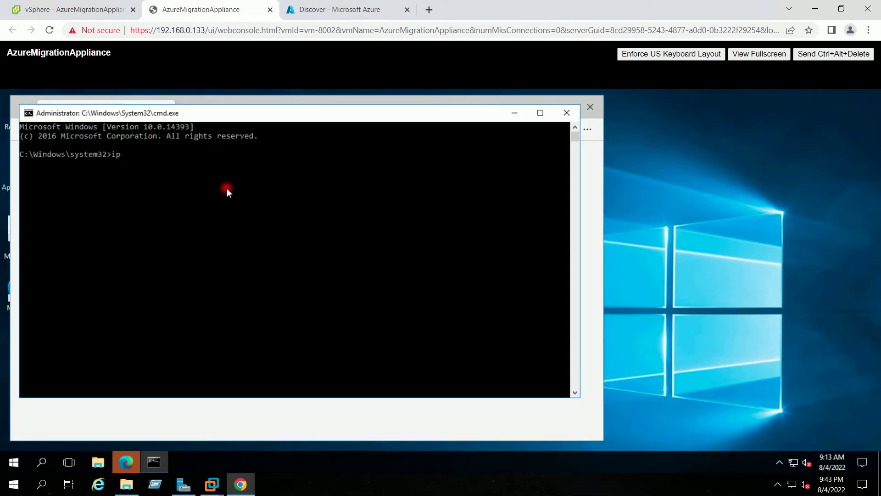
{"action": "type", "text": "config"}
{"action": "key", "text": "Return"}
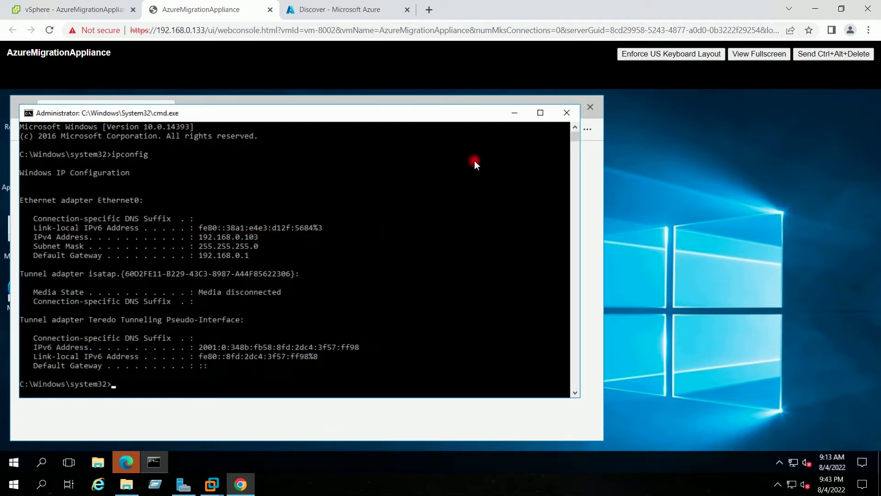
{"action": "left_click", "coordinate": [511, 114]}
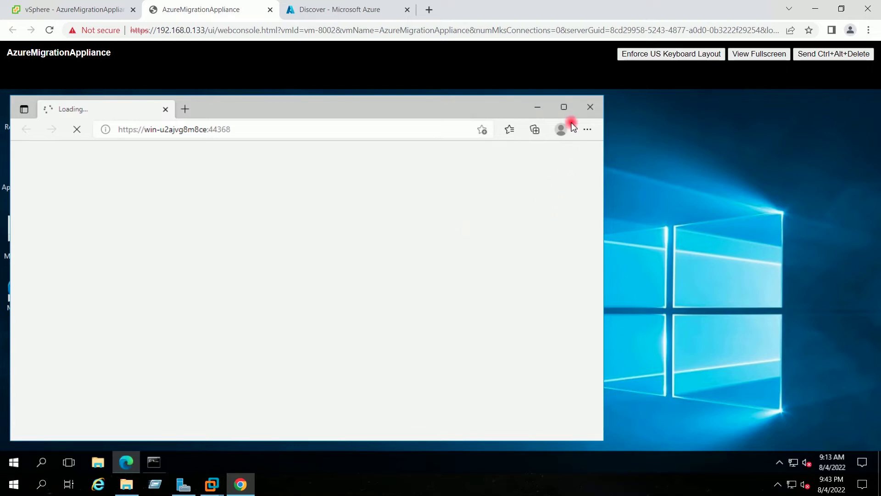
Step: Maximize the appliance's Edge window and agree to the Terms of use
{"action": "left_click", "coordinate": [564, 108]}
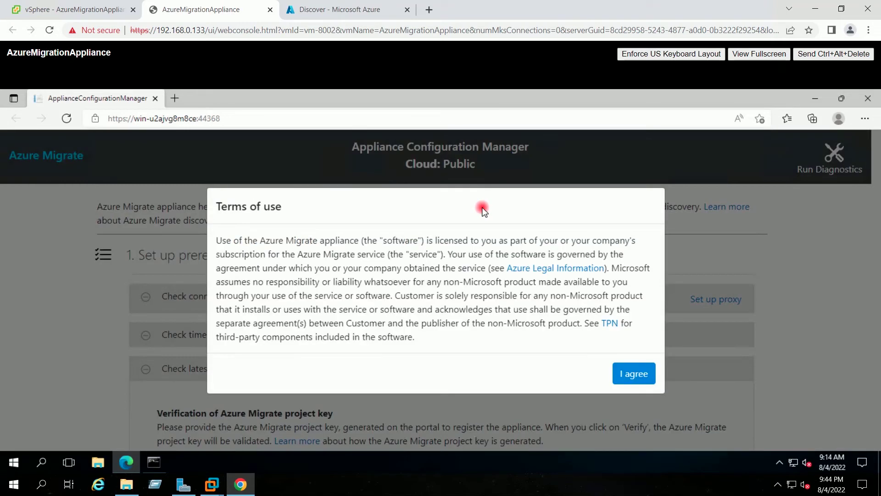
{"action": "left_click", "coordinate": [621, 379]}
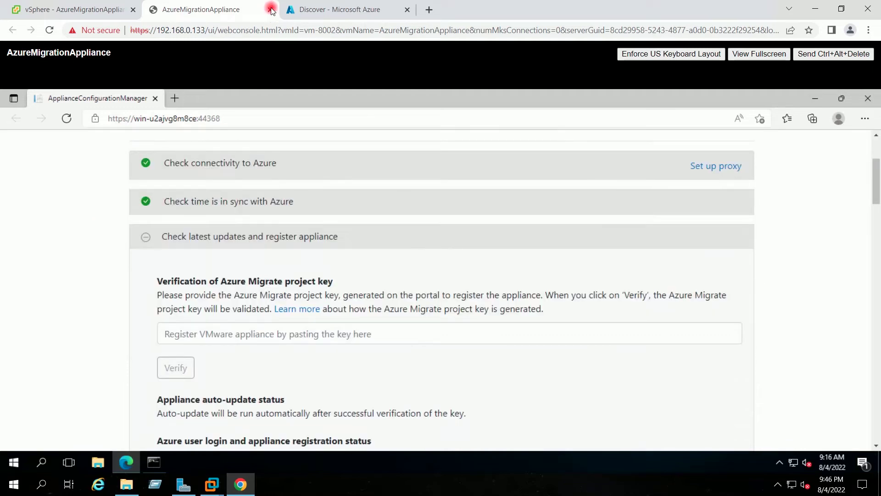
Step: Close the web console tab and start a Remote Desktop connection to 192.168.0.103
{"action": "left_click", "coordinate": [270, 10]}
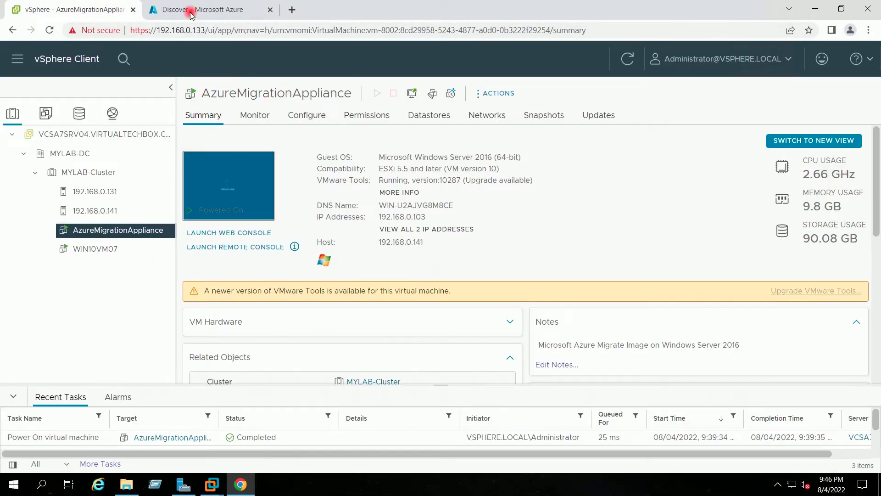
{"action": "left_click", "coordinate": [161, 484]}
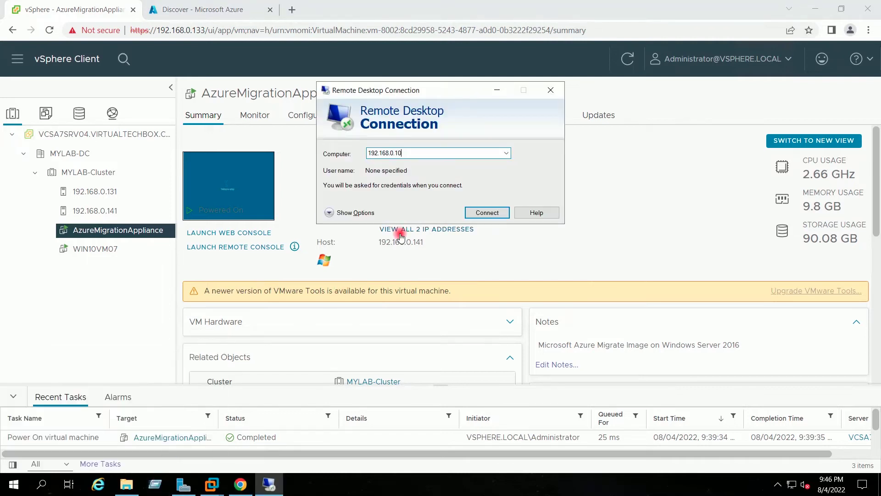
{"action": "key", "text": "Return"}
{"action": "key", "text": "alt+n"}
Step: Sign in as Administrator, accept the certificate warning, then minimize the remote session
{"action": "type", "text": "Administrator"}
{"action": "key", "text": "Tab"}
{"action": "type", "text": "•••••••••"}
{"action": "key", "text": "Return"}
{"action": "left_click", "coordinate": [274, 479]}
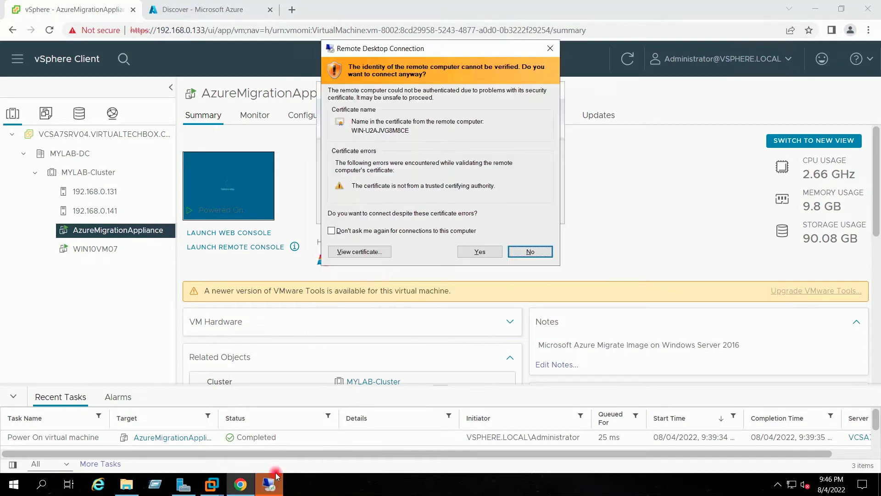
{"action": "left_click", "coordinate": [480, 250]}
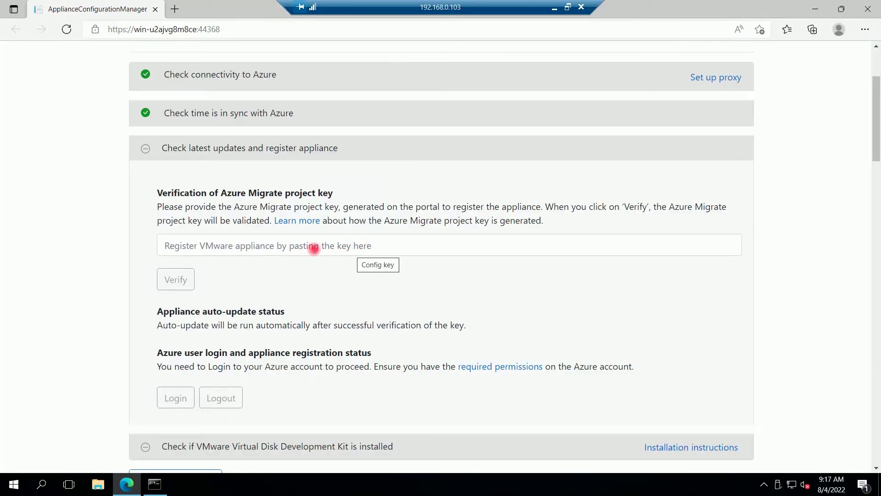
{"action": "left_click", "coordinate": [299, 248]}
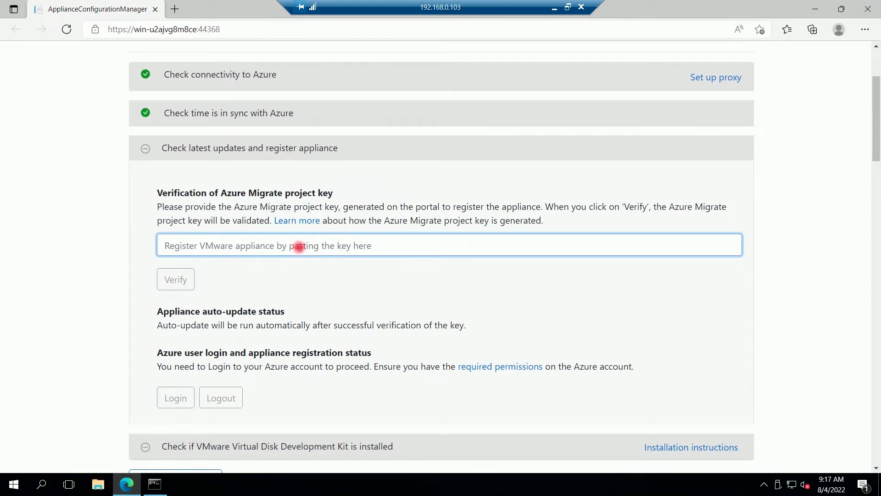
{"action": "left_click", "coordinate": [555, 8]}
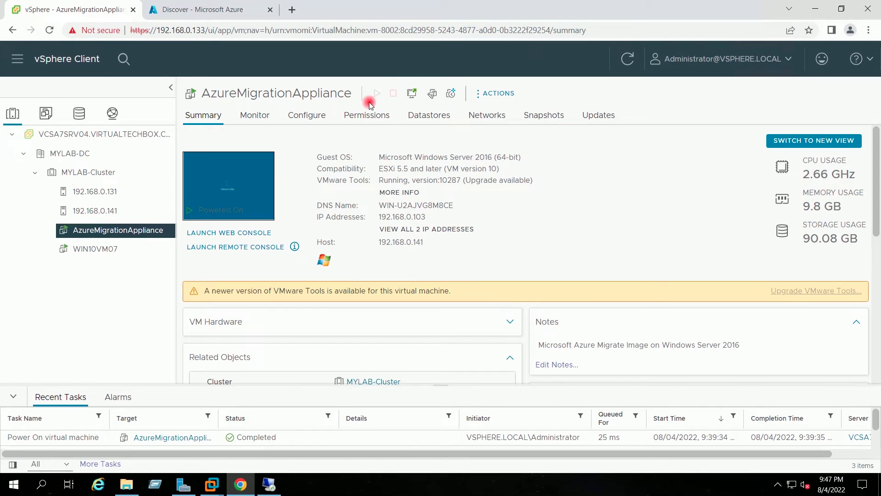
Step: On the Azure Migrate Discover page, name the appliance AZMigrateAppl
{"action": "left_click", "coordinate": [227, 15]}
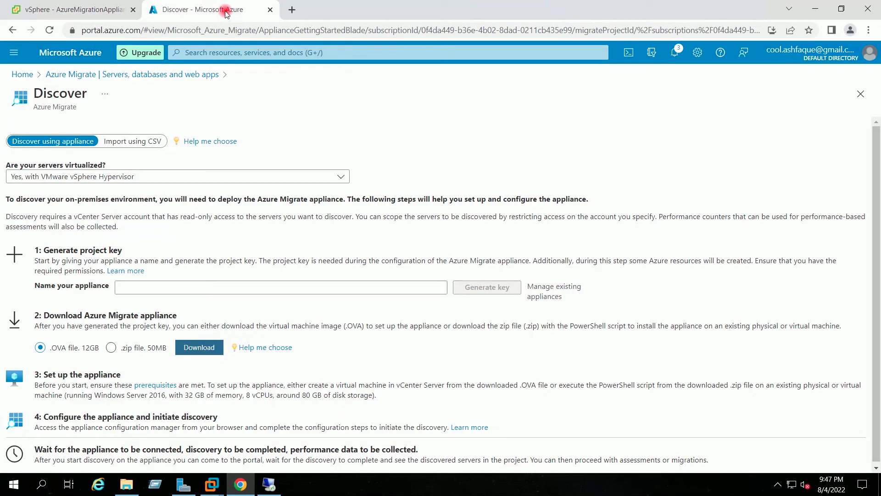
{"action": "left_click", "coordinate": [340, 286]}
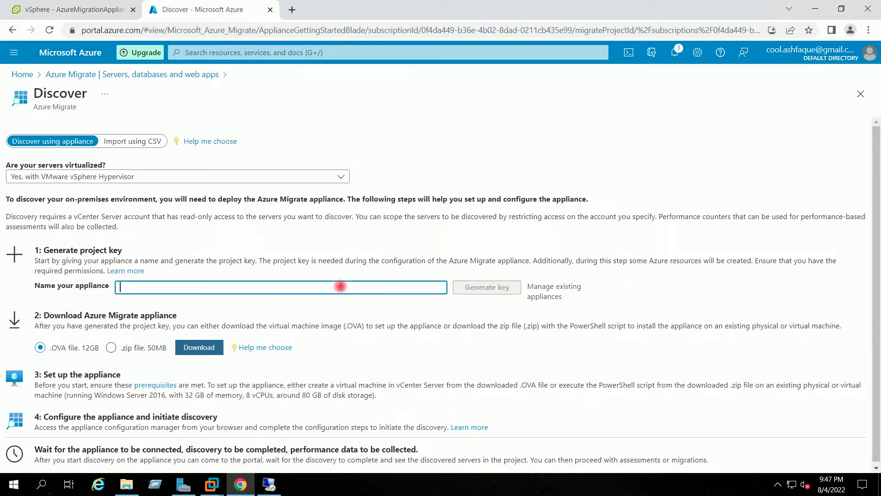
{"action": "type", "text": "AZMIgrateAppl"}
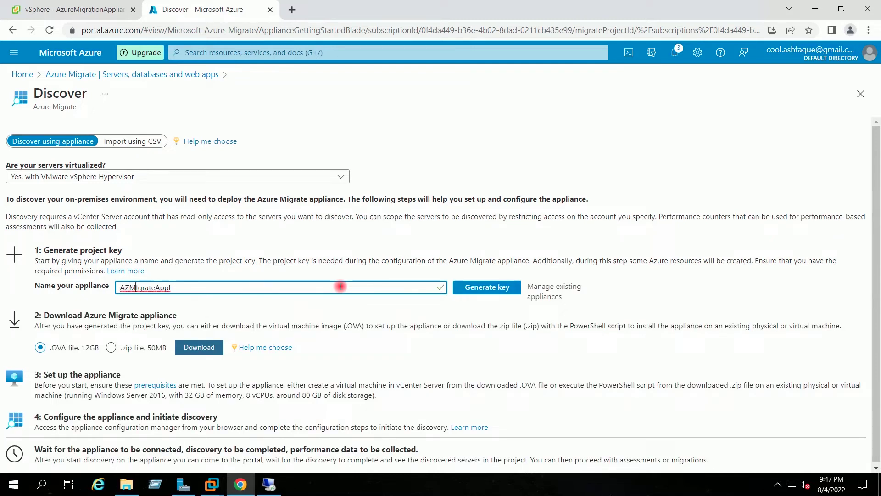
{"action": "key", "text": "BackSpace"}
{"action": "type", "text": "i"}
{"action": "key", "text": "Right"}
{"action": "key", "text": "Right"}
Step: Generate the project key, copy it, and return to the appliance's remote session
{"action": "left_click", "coordinate": [497, 289]}
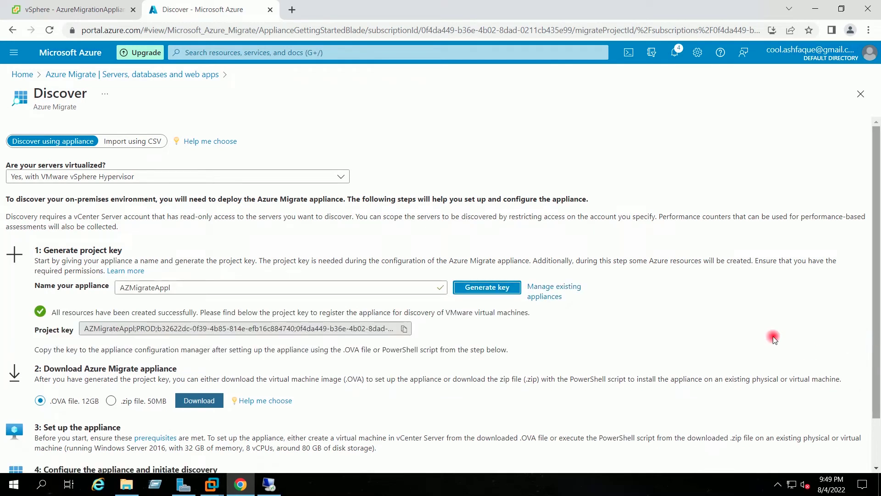
{"action": "left_click", "coordinate": [405, 329]}
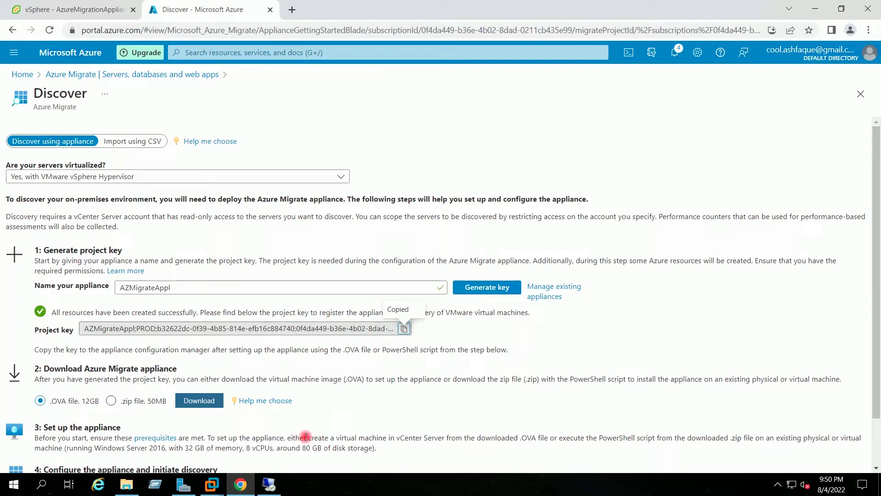
{"action": "left_click", "coordinate": [270, 486]}
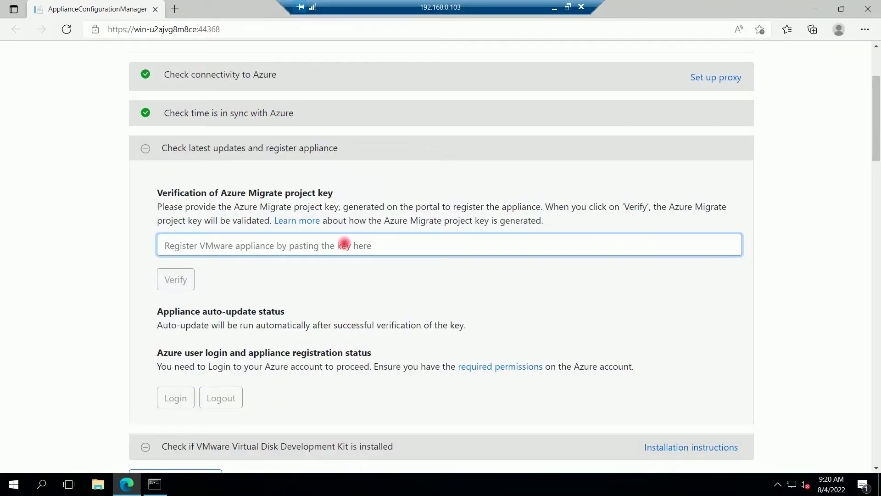
Step: Paste the project key into the appliance and verify it
{"action": "key", "text": "ctrl+v"}
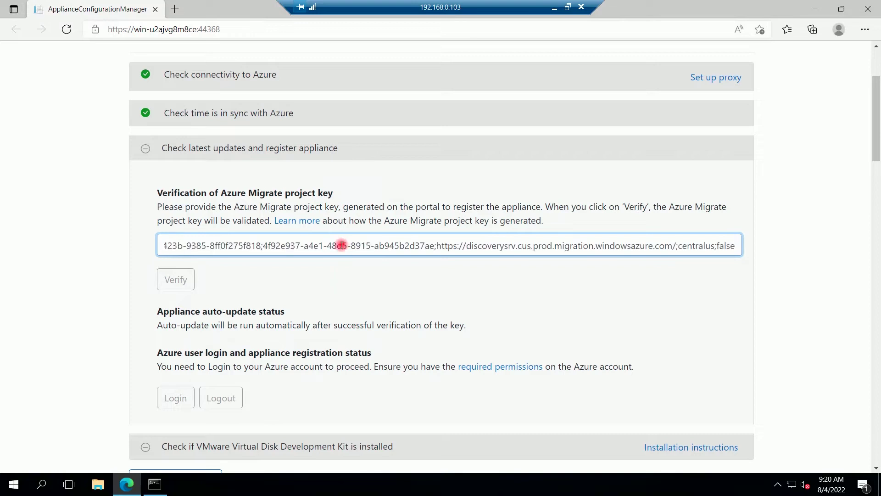
{"action": "left_click", "coordinate": [516, 296]}
{"action": "left_click", "coordinate": [178, 281]}
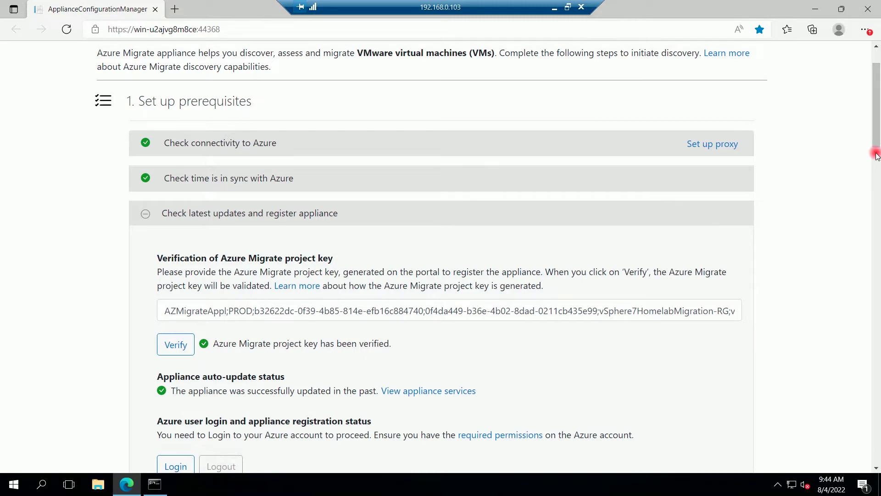
Step: Start the Azure login from the appliance to get the device code
{"action": "scroll", "coordinate": [877, 156], "scroll_direction": "down", "scroll_amount": 2}
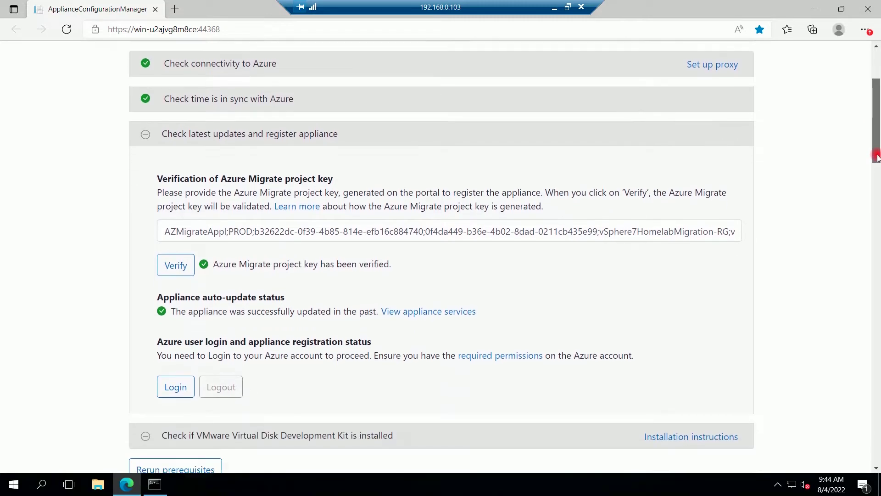
{"action": "scroll", "coordinate": [876, 158], "scroll_direction": "down", "scroll_amount": 1}
{"action": "left_click_drag", "start_coordinate": [877, 160], "coordinate": [876, 164]}
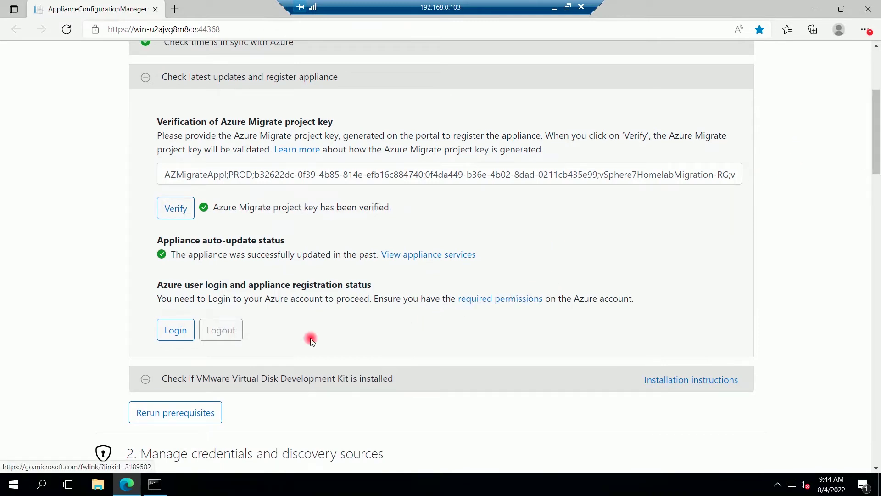
{"action": "left_click", "coordinate": [169, 331]}
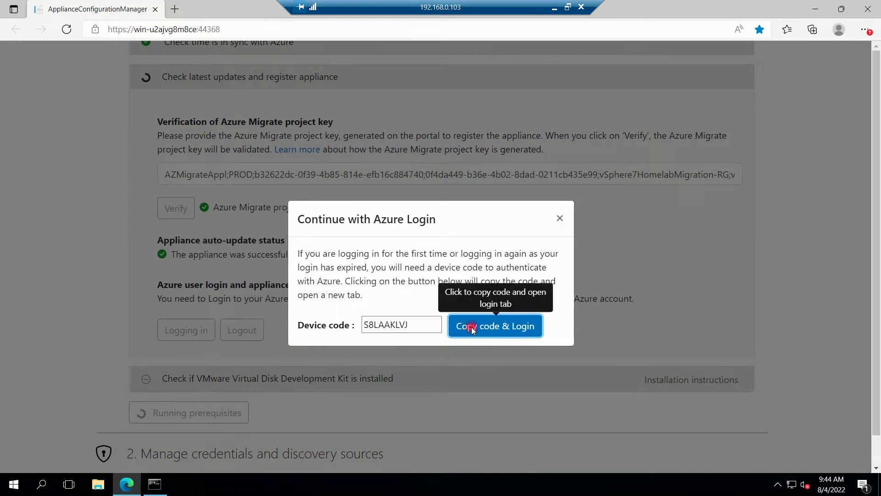
Step: Copy the device code and submit it on the Microsoft sign-in page
{"action": "left_click", "coordinate": [472, 327]}
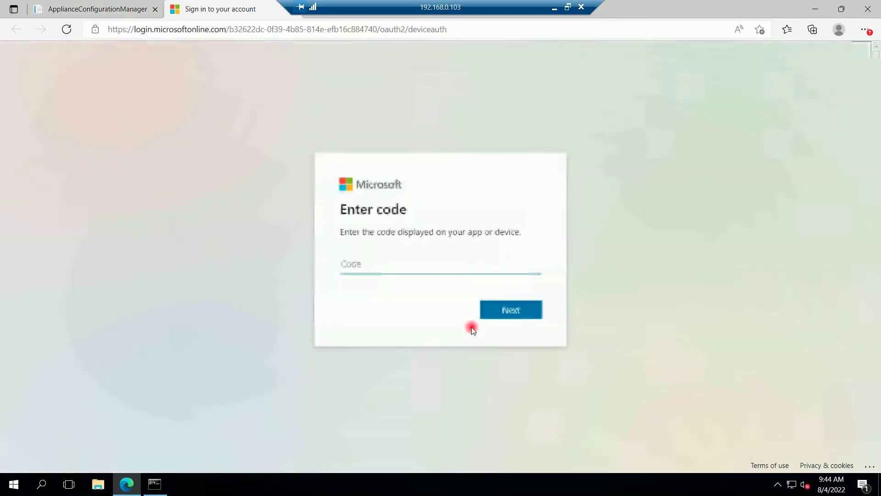
{"action": "key", "text": "ctrl+v"}
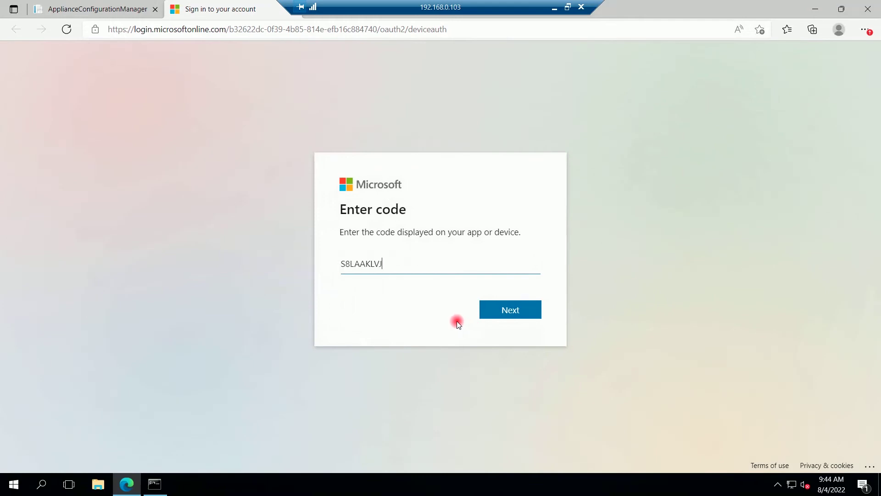
{"action": "left_click", "coordinate": [499, 316]}
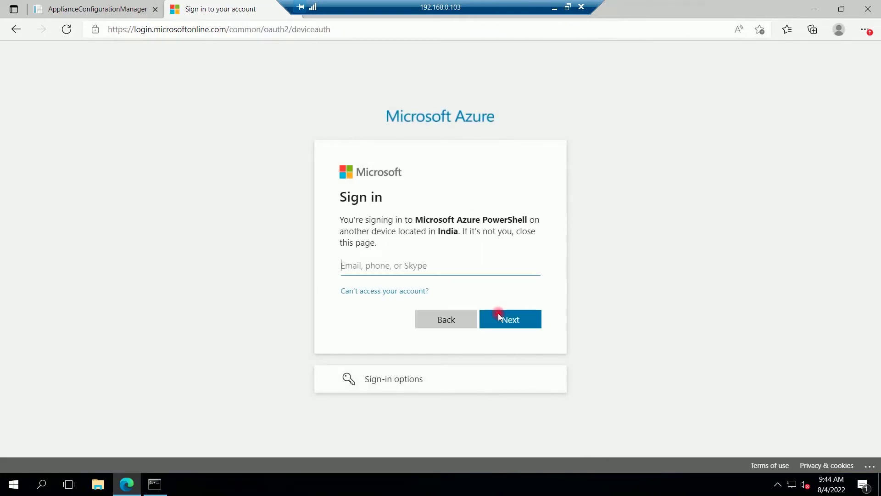
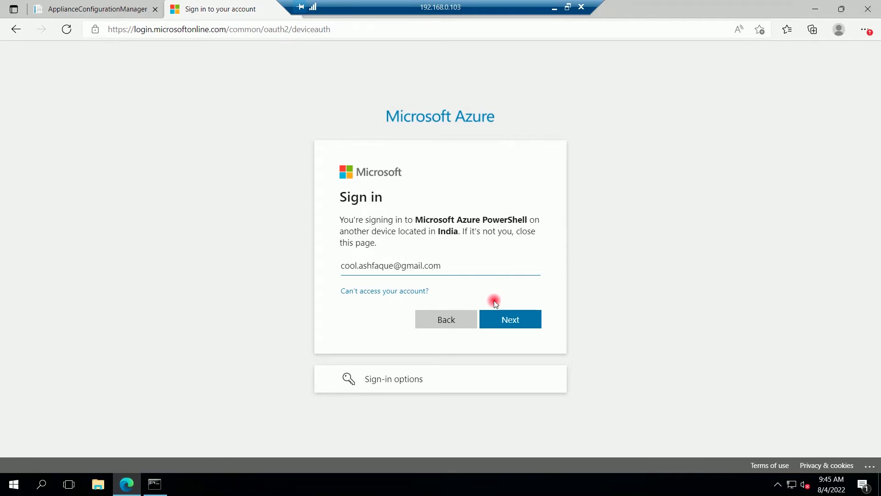
Step: Sign in with the Azure account's e-mail and password, confirm Azure PowerShell, then close the tab
{"action": "left_click", "coordinate": [512, 325]}
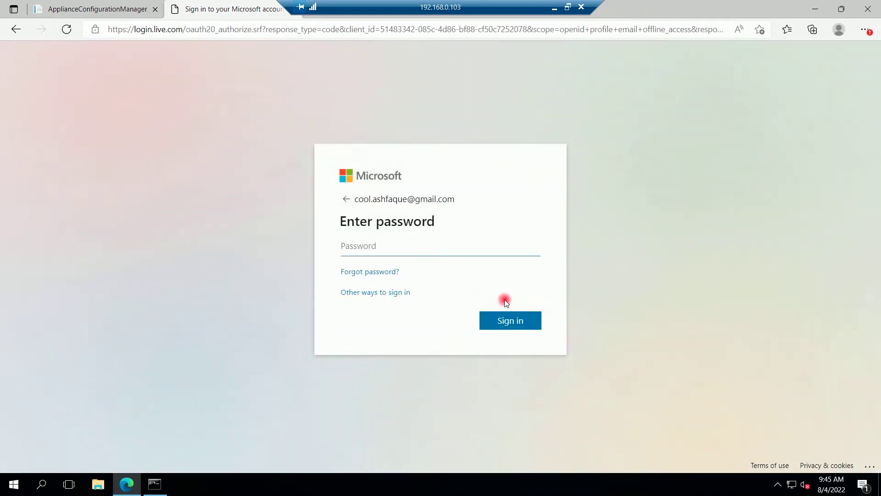
{"action": "type", "text": "***********"}
{"action": "left_click", "coordinate": [508, 317]}
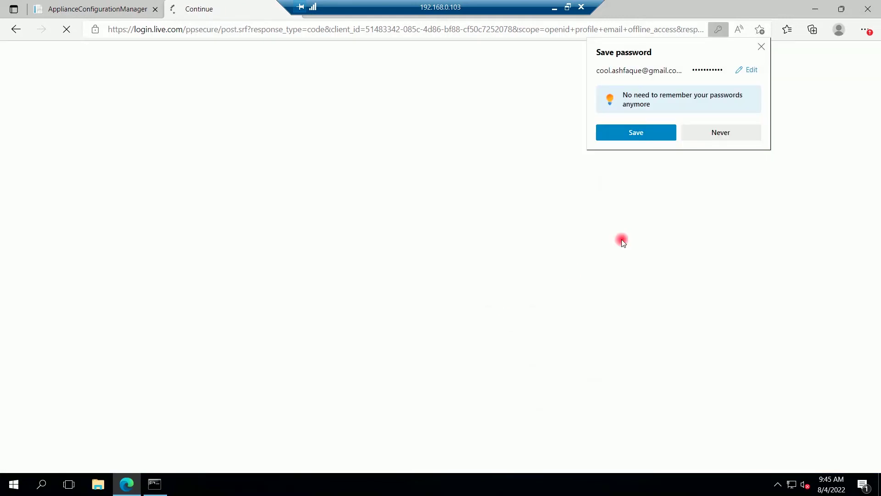
{"action": "left_click", "coordinate": [717, 133]}
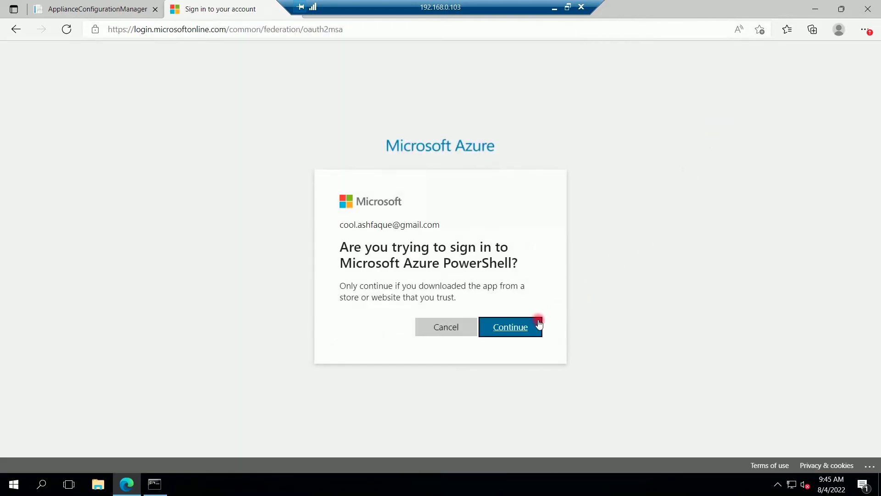
{"action": "left_click", "coordinate": [521, 328]}
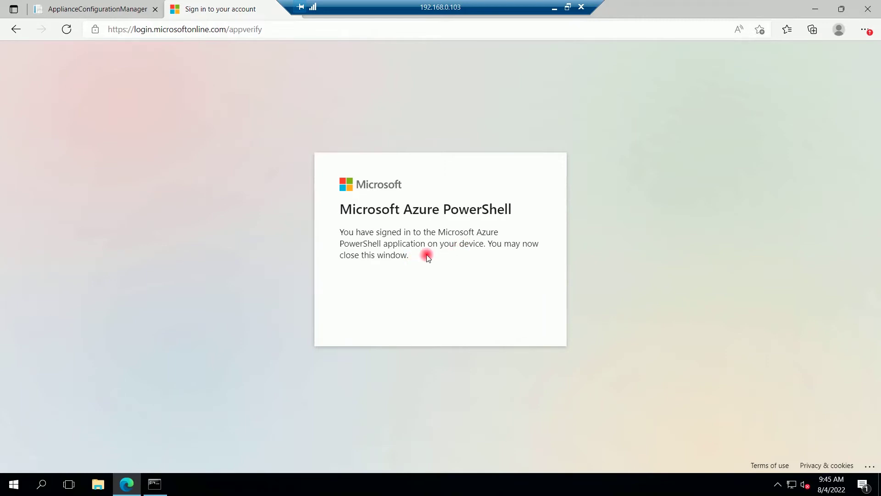
{"action": "left_click_drag", "start_coordinate": [363, 6], "coordinate": [389, 8]}
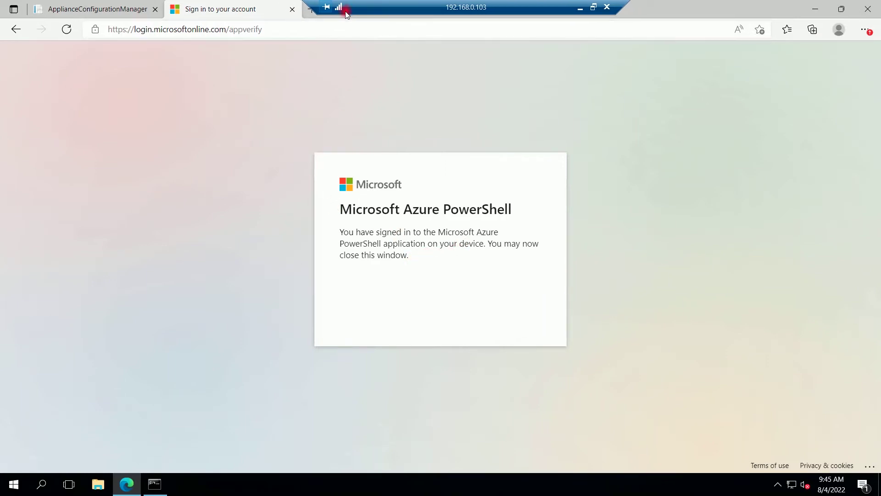
{"action": "left_click", "coordinate": [293, 10]}
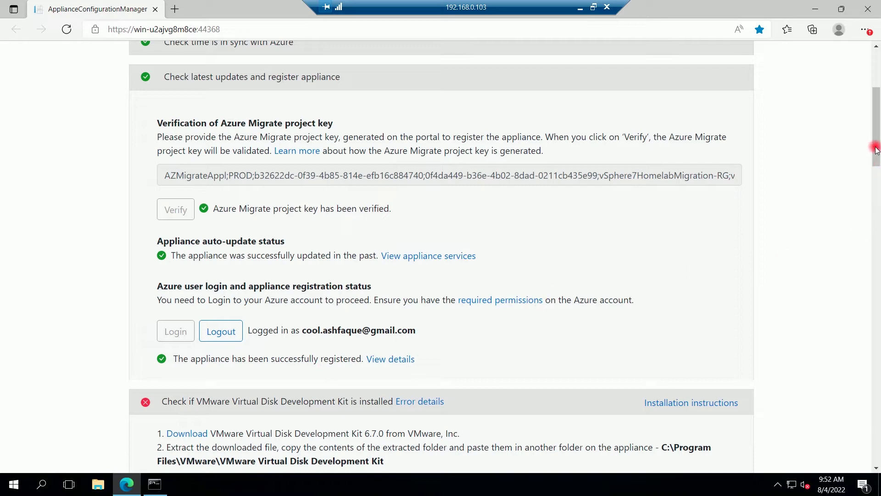
Step: Copy the VDDK 6.7.0 Download link address from the VDDK check
{"action": "left_click_drag", "start_coordinate": [878, 158], "coordinate": [878, 168]}
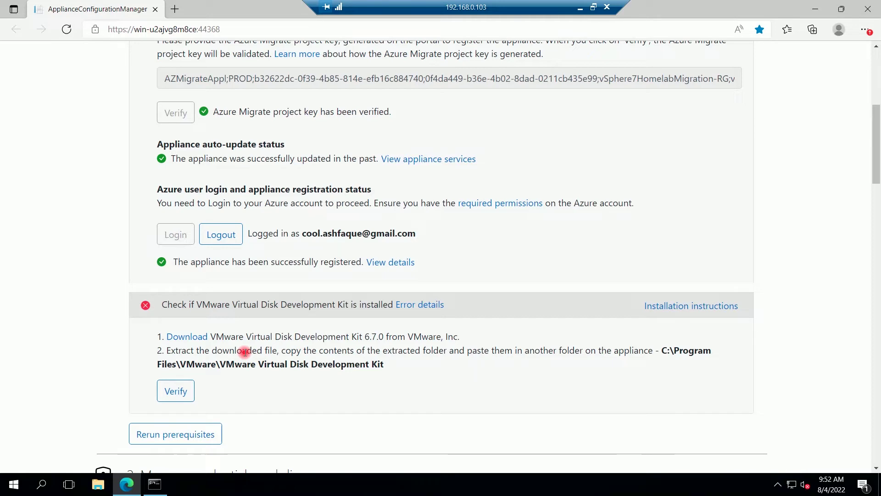
{"action": "right_click", "coordinate": [185, 338]}
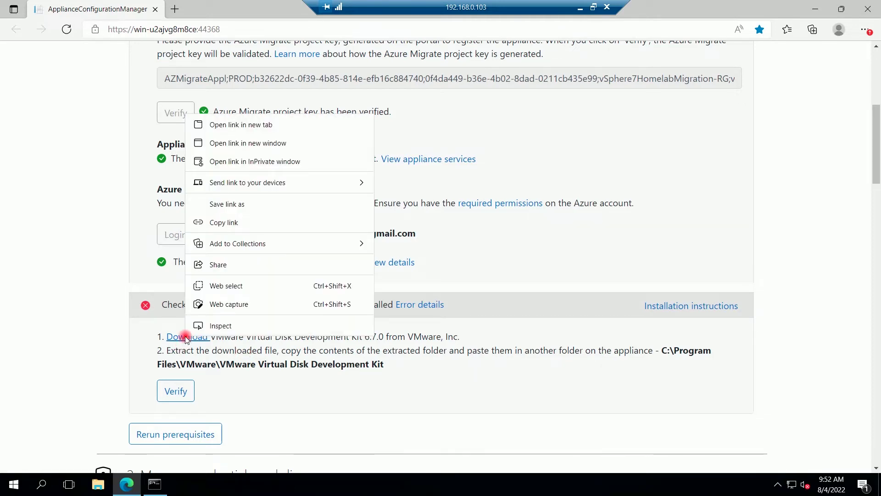
{"action": "left_click", "coordinate": [237, 224]}
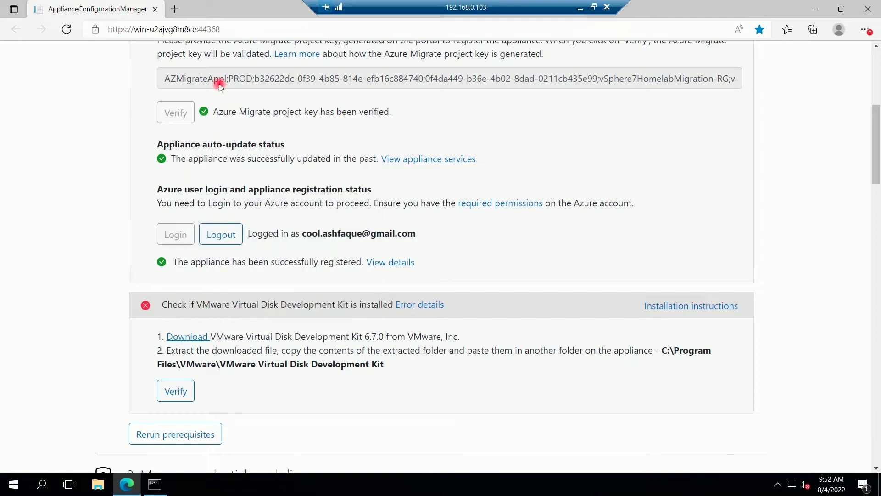
Step: Open the copied VDDK link in a new tab and start the 6.7.0 zip download
{"action": "key", "text": "ctrl+t"}
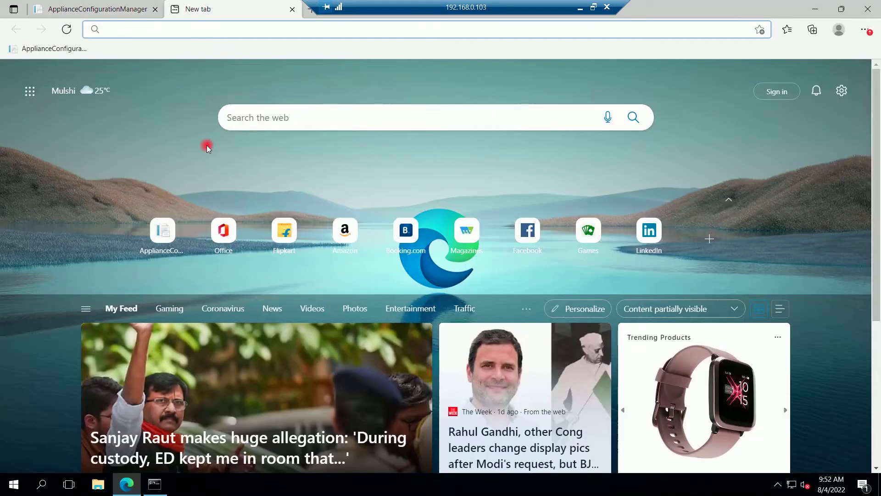
{"action": "key", "text": "ctrl+v"}
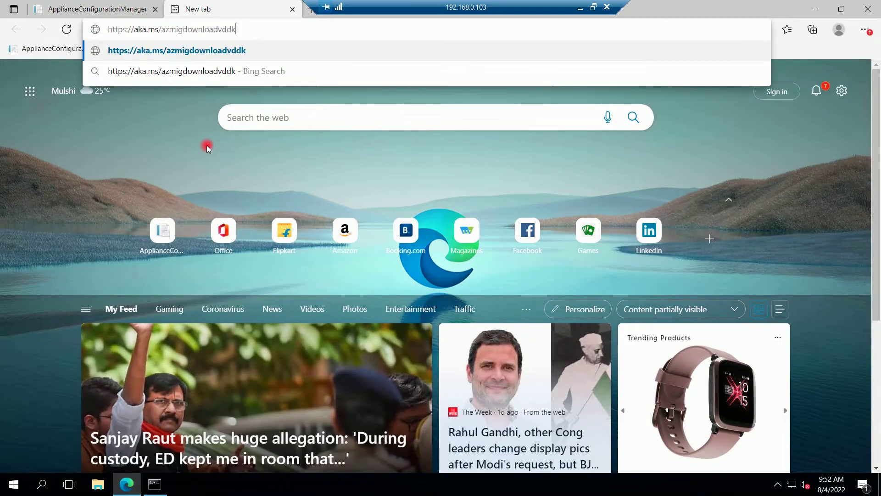
{"action": "key", "text": "Return"}
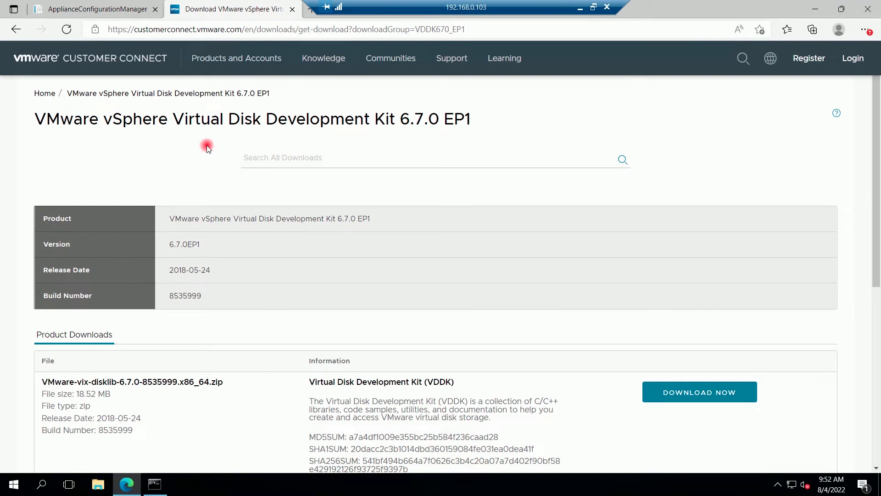
{"action": "scroll", "coordinate": [206, 145], "scroll_direction": "down", "scroll_amount": 1}
{"action": "left_click", "coordinate": [669, 336]}
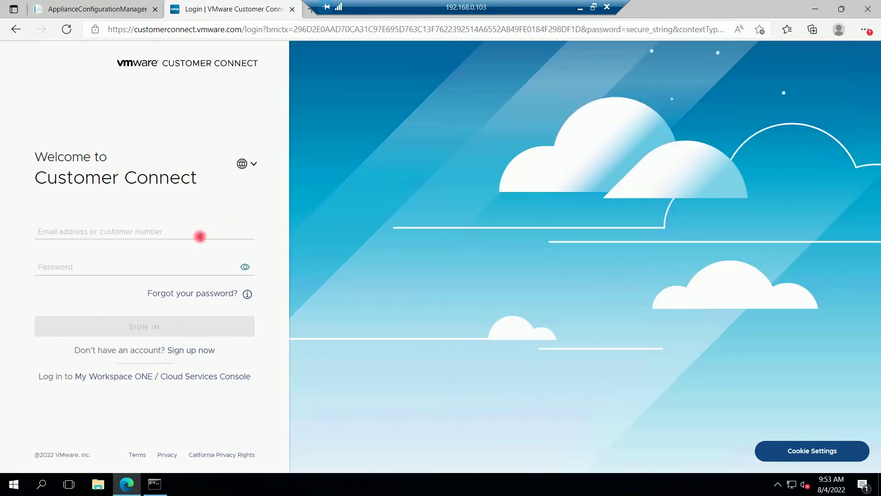
Step: Sign in to Customer Connect, decline saving the password, and accept the EULA to download
{"action": "left_click", "coordinate": [200, 236]}
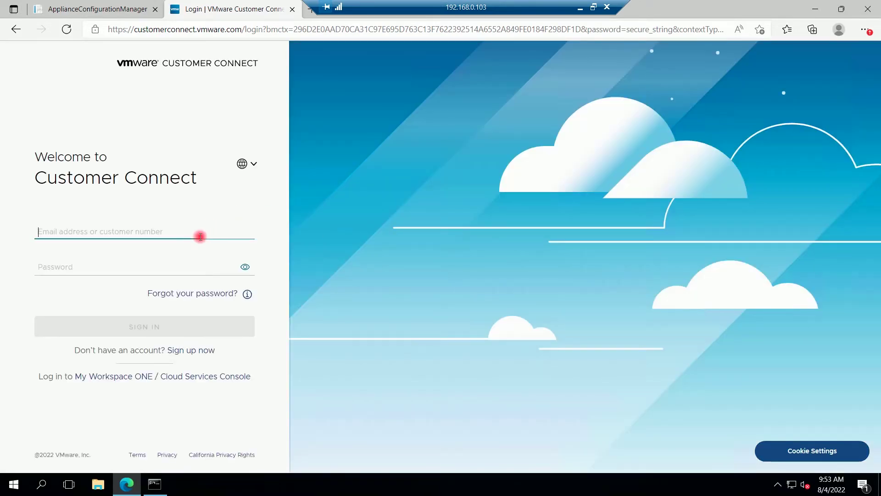
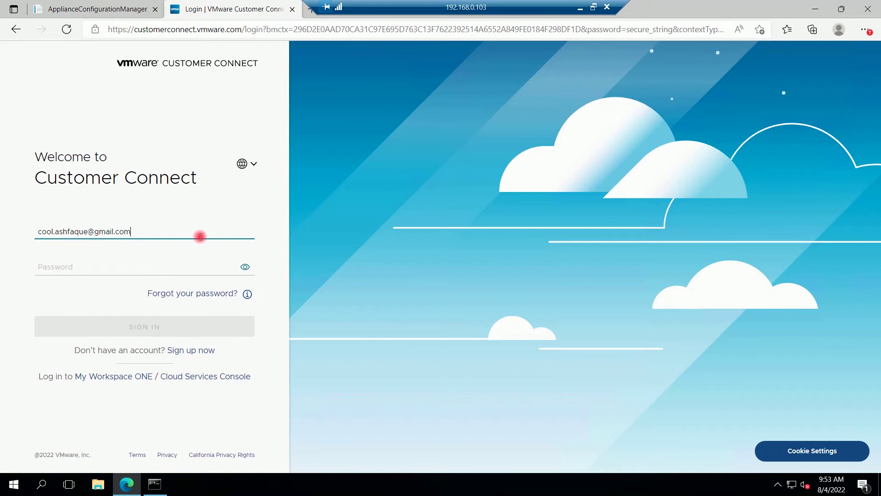
{"action": "key", "text": "Tab"}
{"action": "type", "text": "•"}
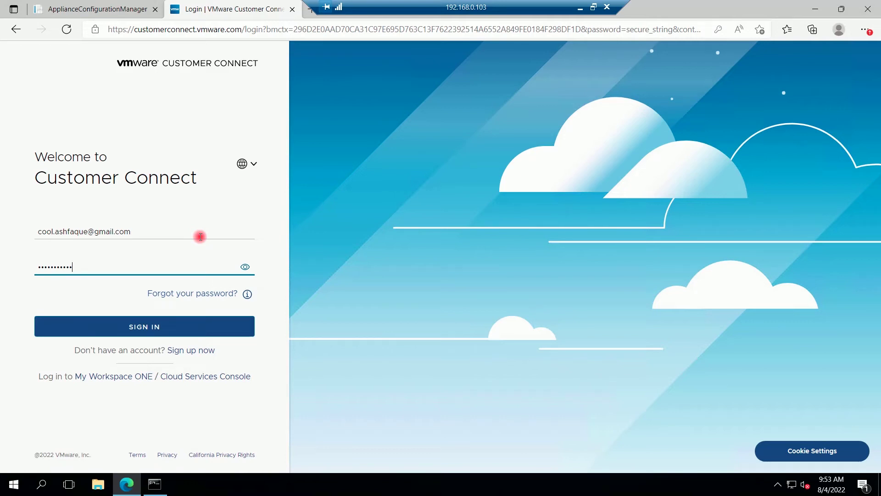
{"action": "left_click", "coordinate": [154, 329]}
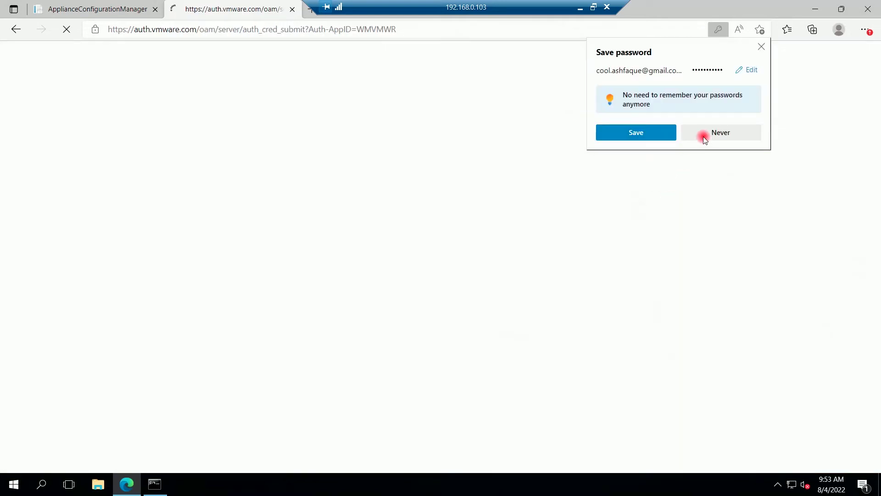
{"action": "left_click", "coordinate": [714, 130]}
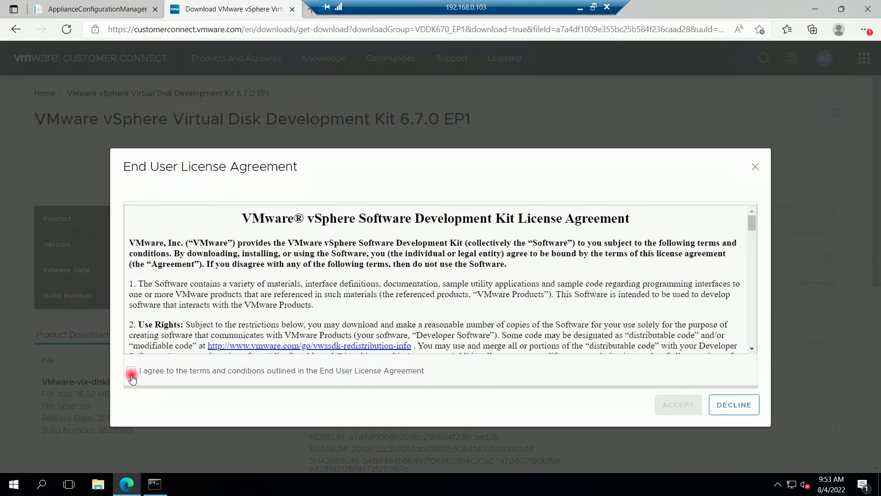
{"action": "left_click", "coordinate": [132, 374]}
{"action": "left_click", "coordinate": [671, 404]}
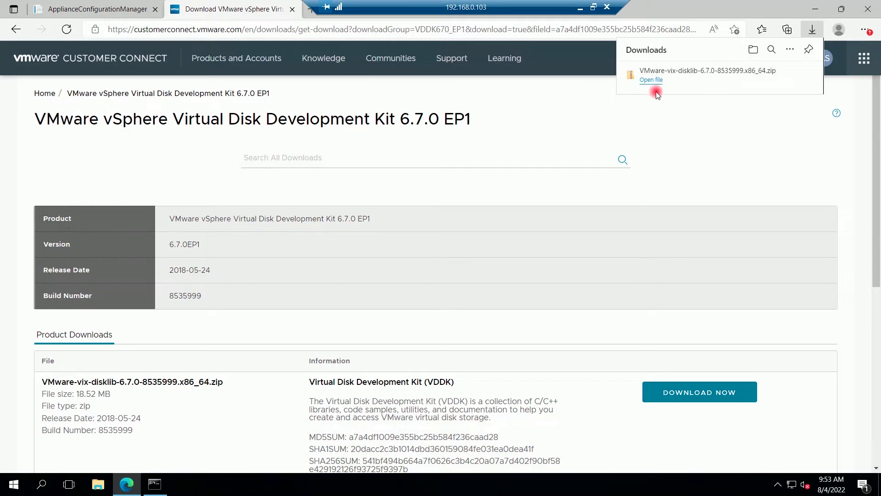
Step: Extract the downloaded VMware-vix-disklib zip into its suggested Downloads folder
{"action": "mouse_move", "coordinate": [652, 78]}
{"action": "left_click", "coordinate": [771, 73]}
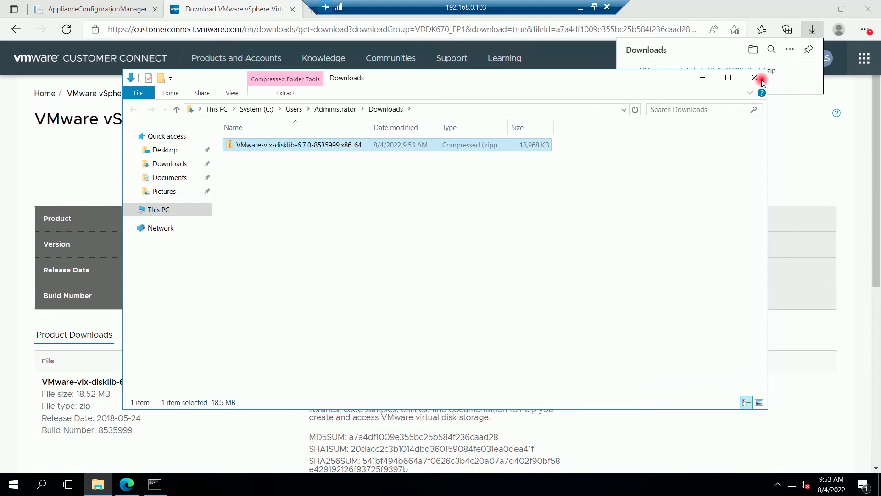
{"action": "right_click", "coordinate": [335, 146]}
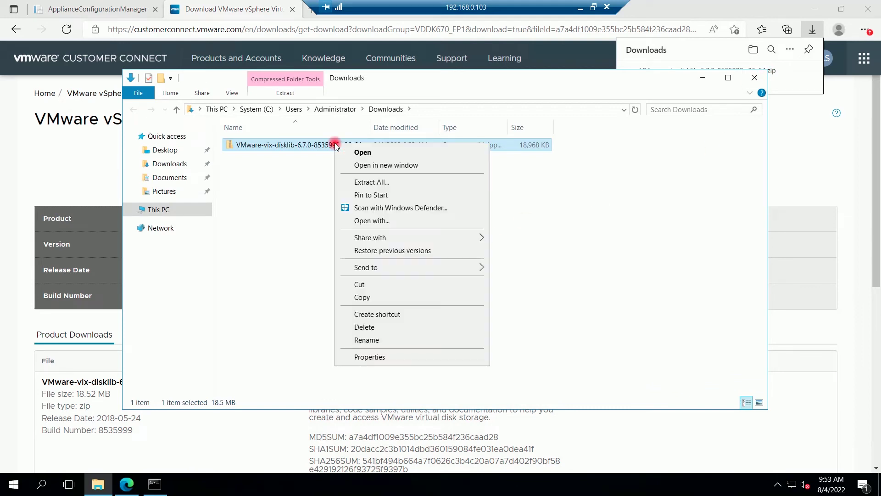
{"action": "left_click", "coordinate": [367, 182]}
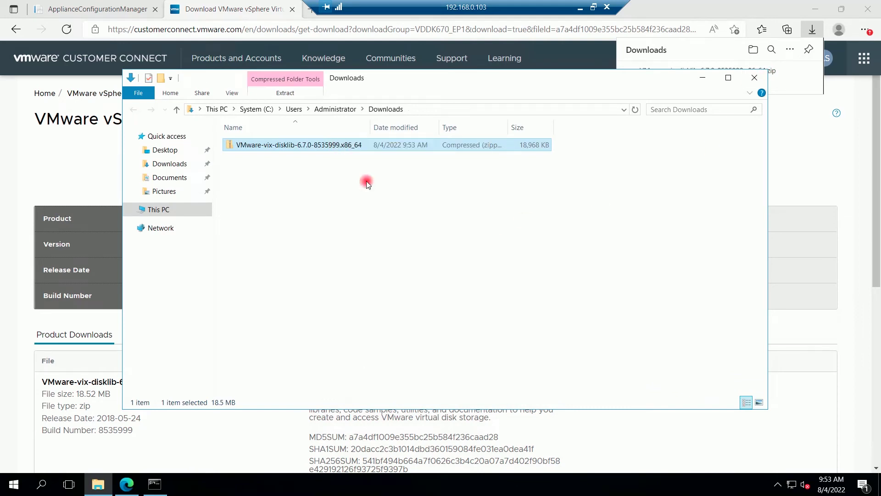
{"action": "left_click", "coordinate": [519, 330]}
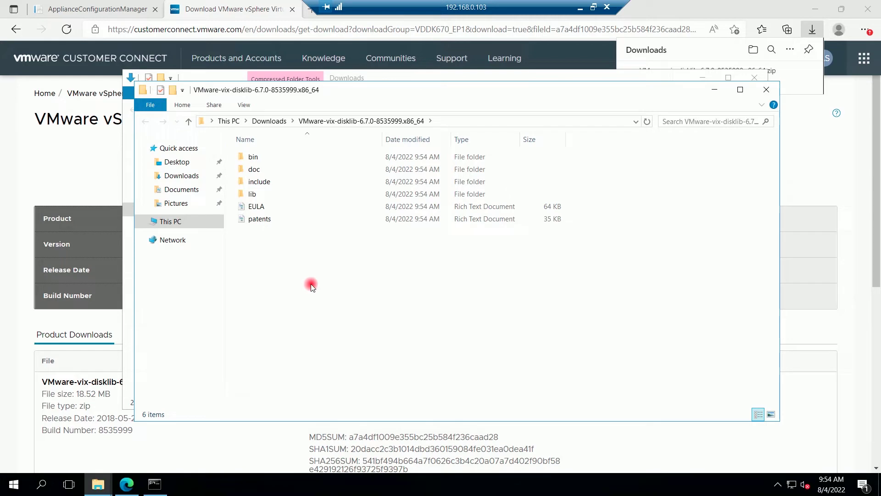
Step: Select and copy all six extracted items (bin, doc, include, lib, EULA, patents)
{"action": "key", "text": "ctrl+a"}
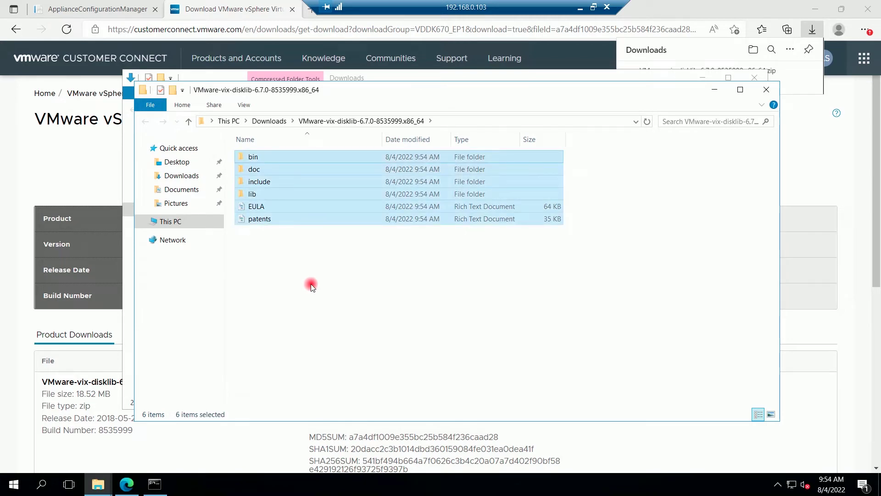
{"action": "right_click", "coordinate": [293, 140]}
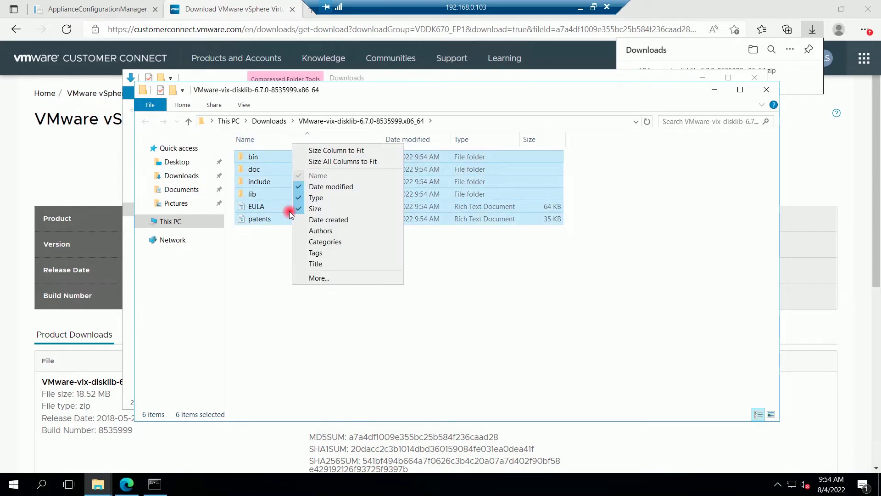
{"action": "left_click", "coordinate": [274, 257]}
{"action": "key", "text": "ctrl+a"}
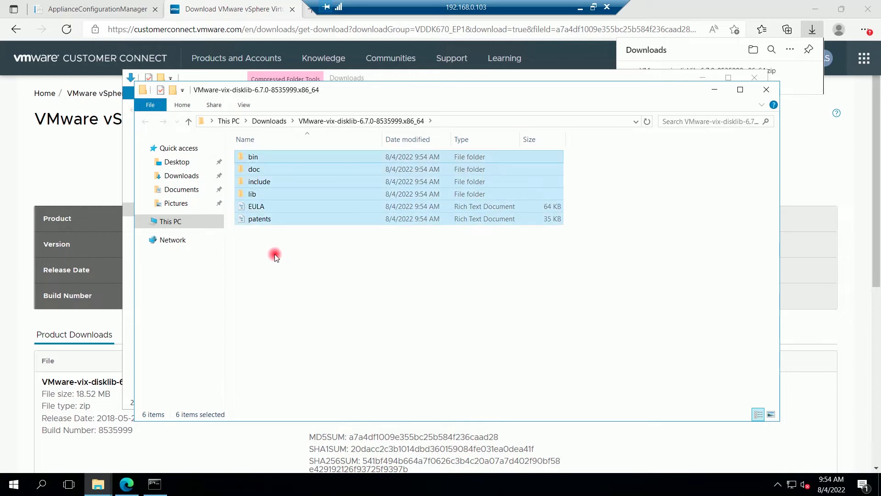
{"action": "right_click", "coordinate": [278, 182]}
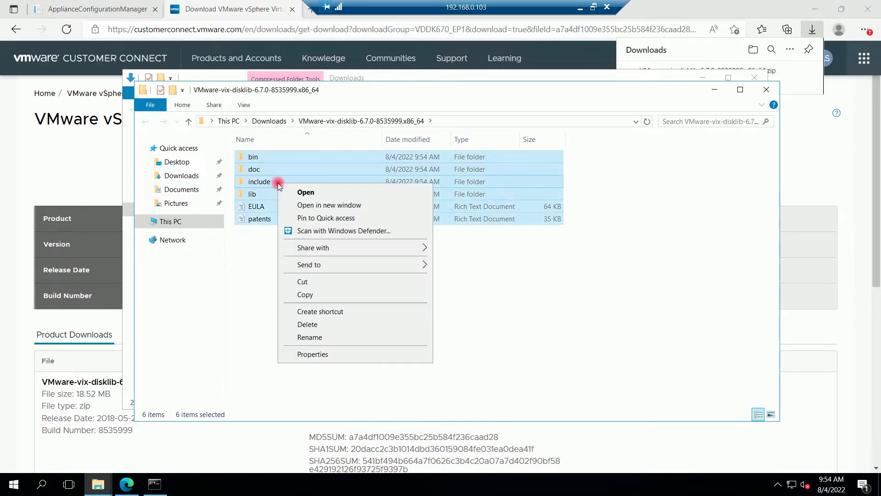
{"action": "left_click", "coordinate": [314, 295]}
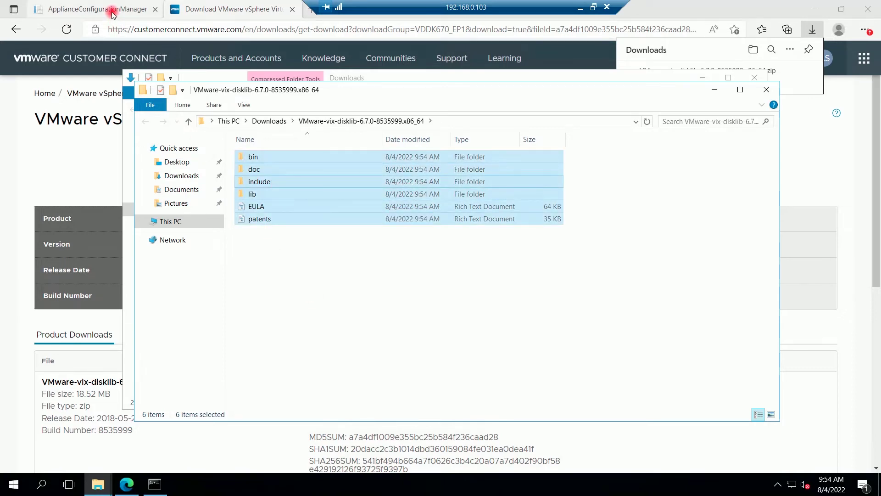
Step: Navigate to C:\Program Files\VMware\VMware Virtual Disk Development Kit in File Explorer
{"action": "left_click", "coordinate": [114, 10]}
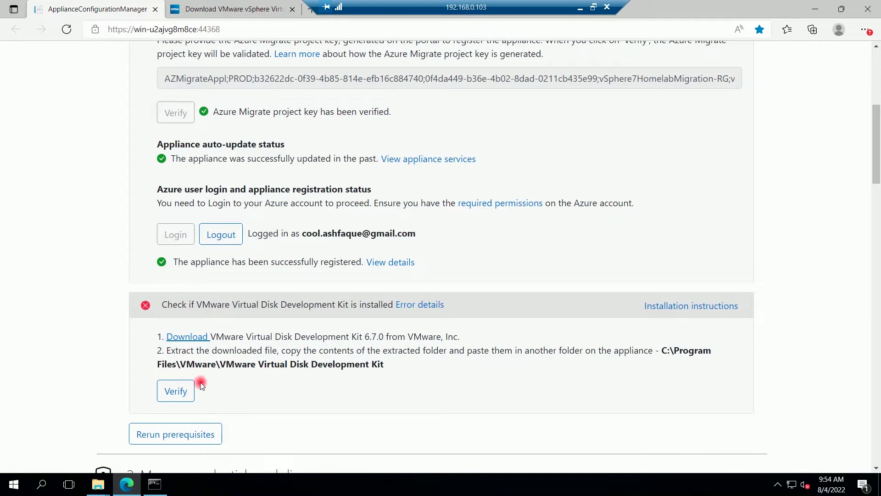
{"action": "mouse_move", "coordinate": [98, 487]}
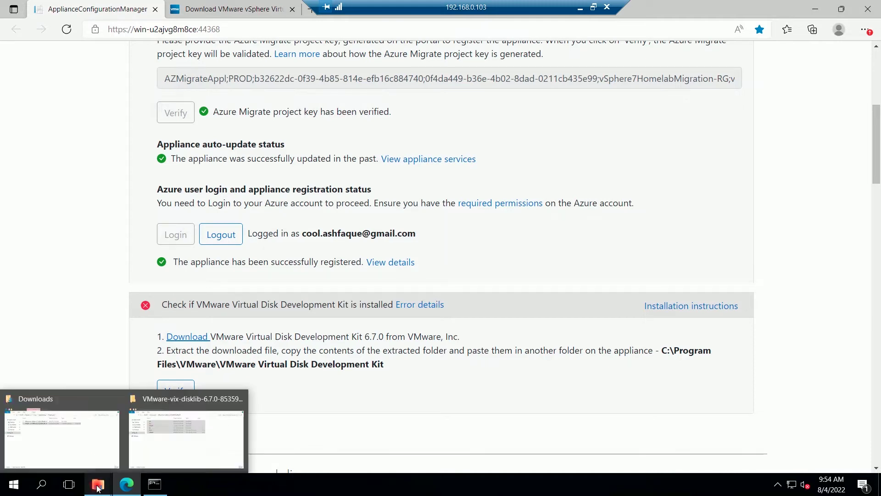
{"action": "left_click", "coordinate": [81, 412]}
{"action": "left_click", "coordinate": [178, 208]}
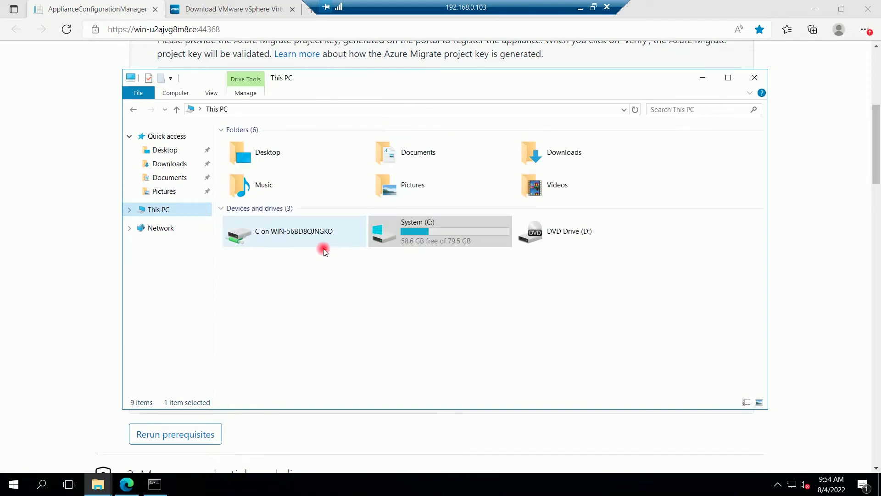
{"action": "double_click", "coordinate": [415, 234]}
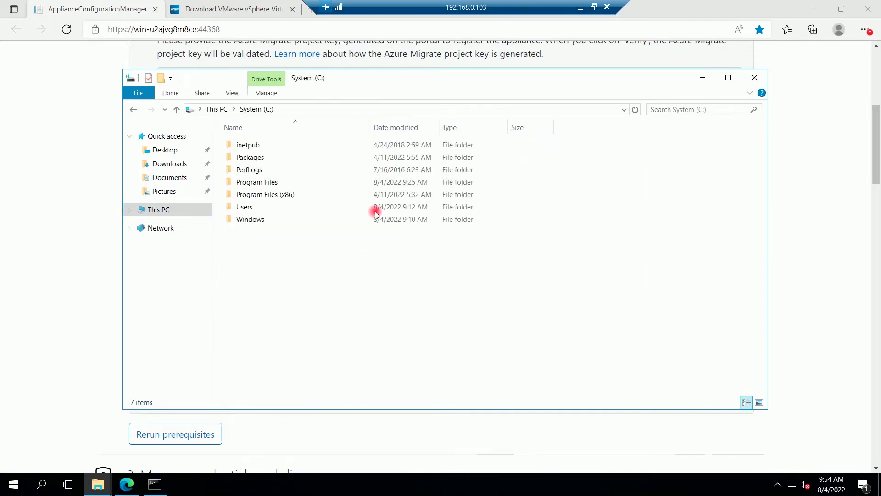
{"action": "double_click", "coordinate": [268, 182]}
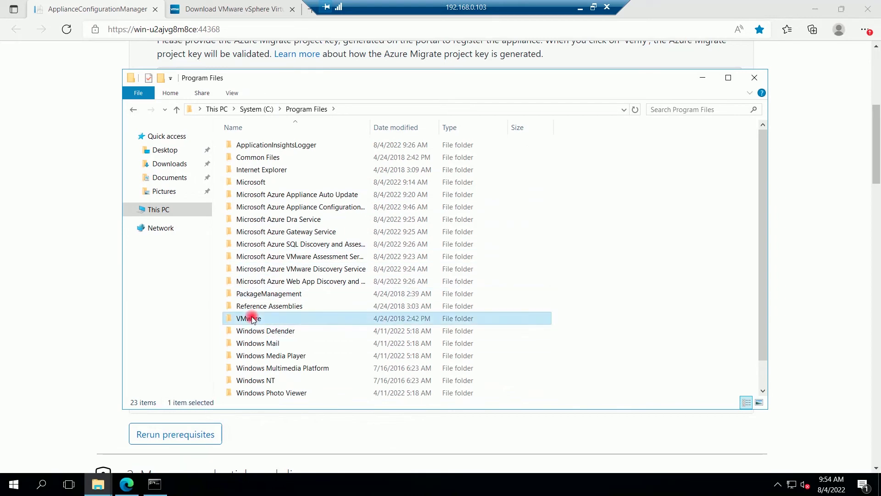
{"action": "double_click", "coordinate": [250, 318]}
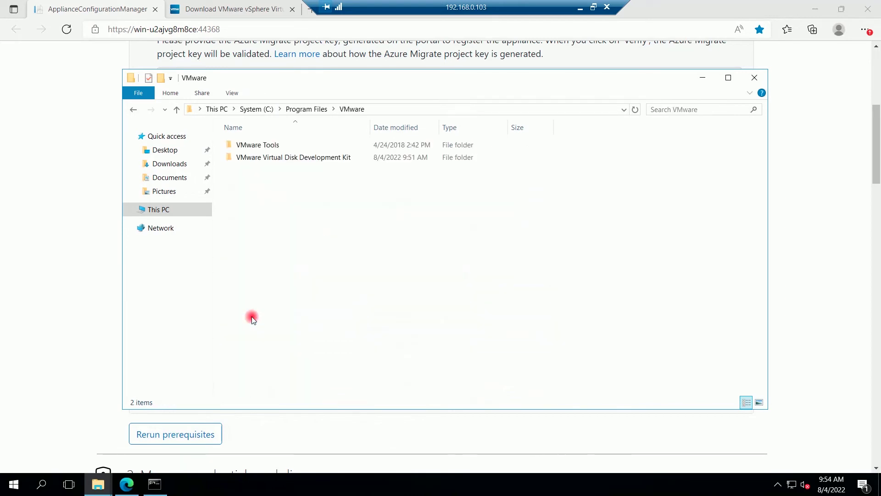
{"action": "double_click", "coordinate": [299, 160]}
Step: Paste the six VDDK items into the folder and close File Explorer
{"action": "right_click", "coordinate": [299, 165]}
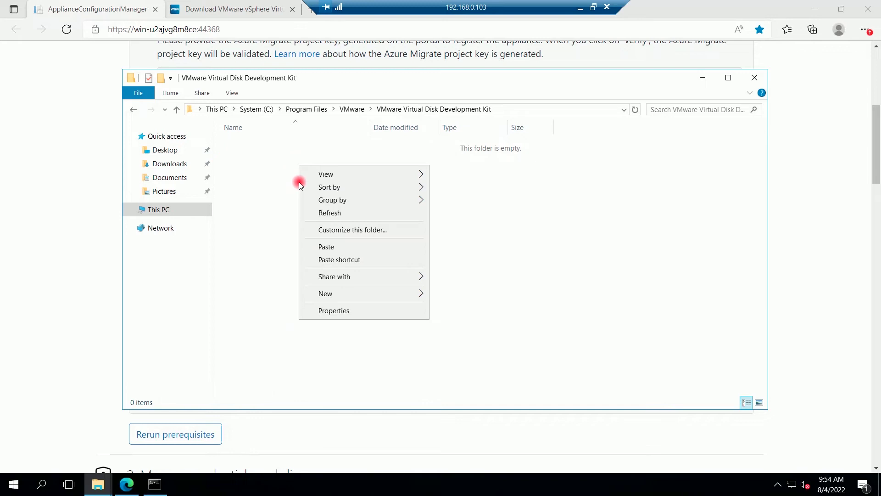
{"action": "left_click", "coordinate": [319, 246]}
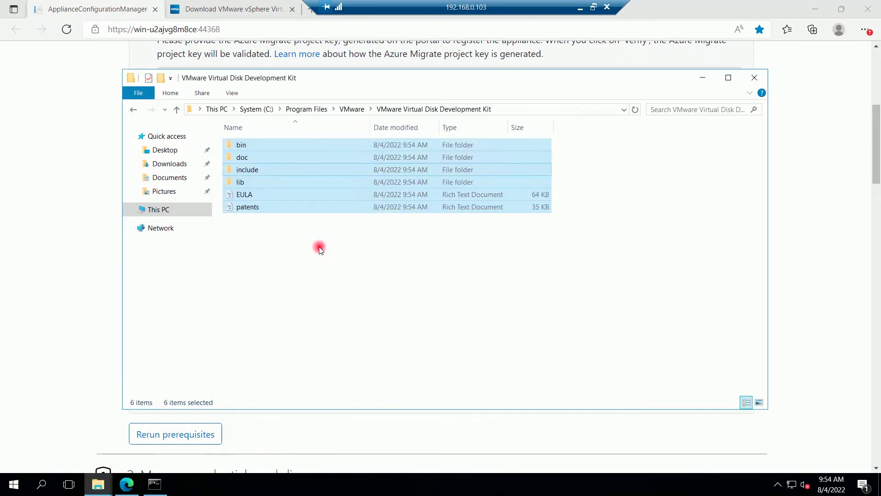
{"action": "left_click", "coordinate": [320, 250]}
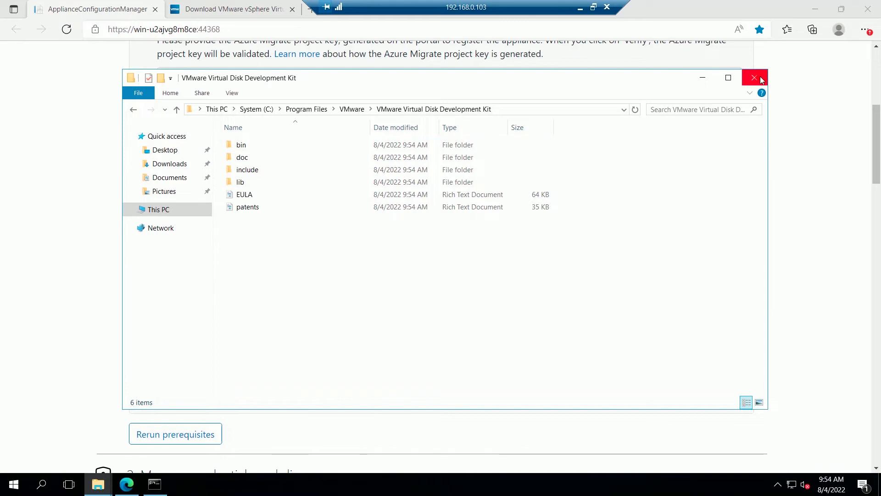
{"action": "left_click", "coordinate": [755, 79]}
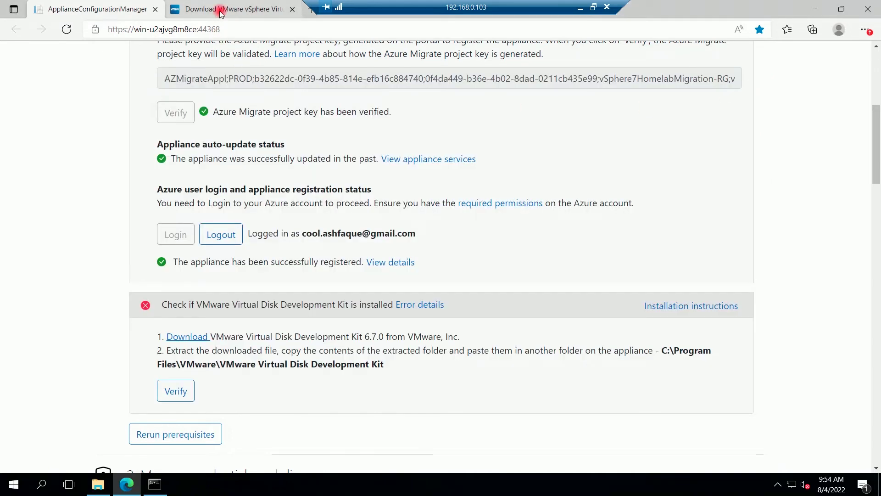
Step: Log out of VMware Customer Connect from the profile menu and close its tab
{"action": "left_click", "coordinate": [220, 11]}
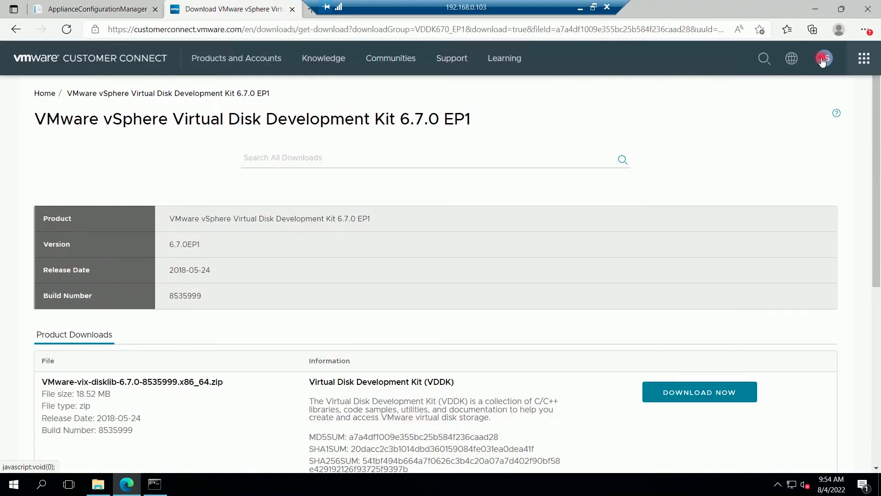
{"action": "left_click", "coordinate": [823, 59]}
{"action": "left_click", "coordinate": [727, 233]}
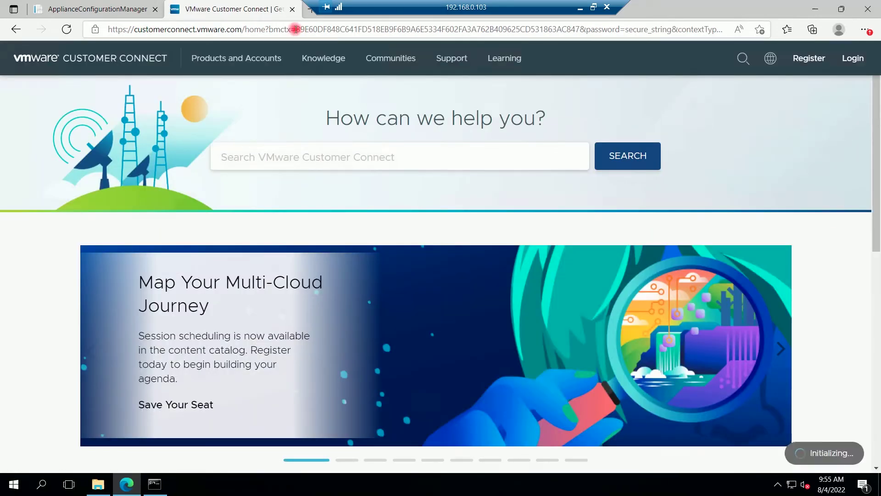
{"action": "left_click", "coordinate": [292, 9]}
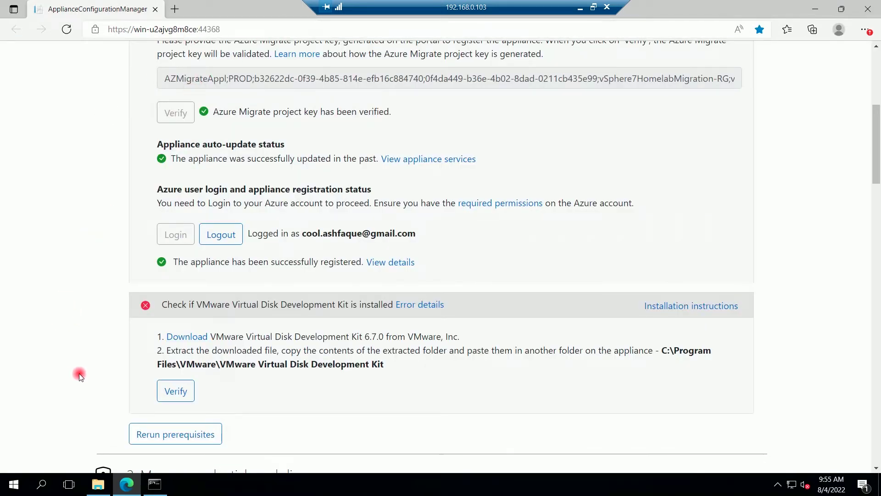
Step: Re-verify the VMware VDDK so its check passes, then scroll to Manage credentials and discovery sources
{"action": "left_click", "coordinate": [179, 394]}
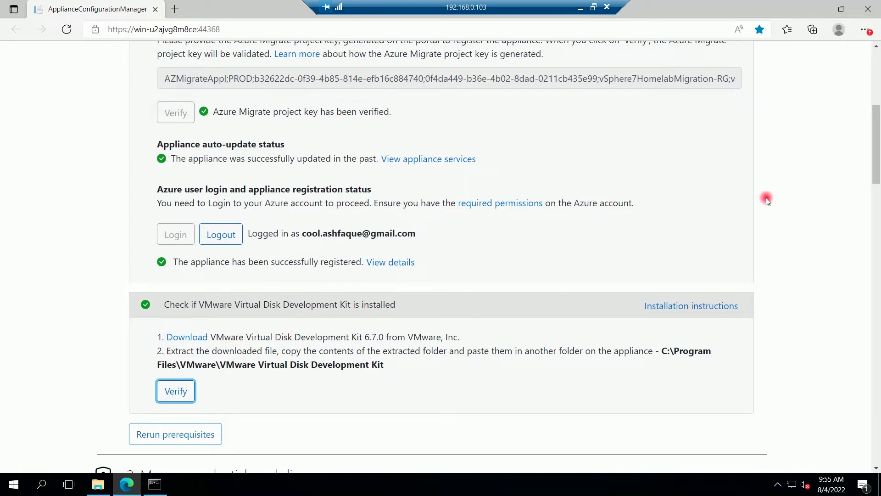
{"action": "left_click_drag", "start_coordinate": [877, 151], "coordinate": [877, 189]}
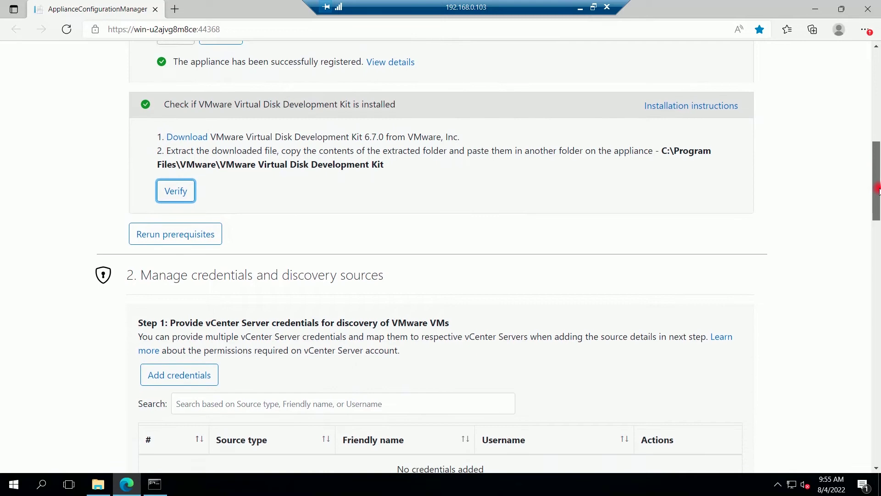
{"action": "left_click_drag", "start_coordinate": [877, 190], "coordinate": [877, 208]}
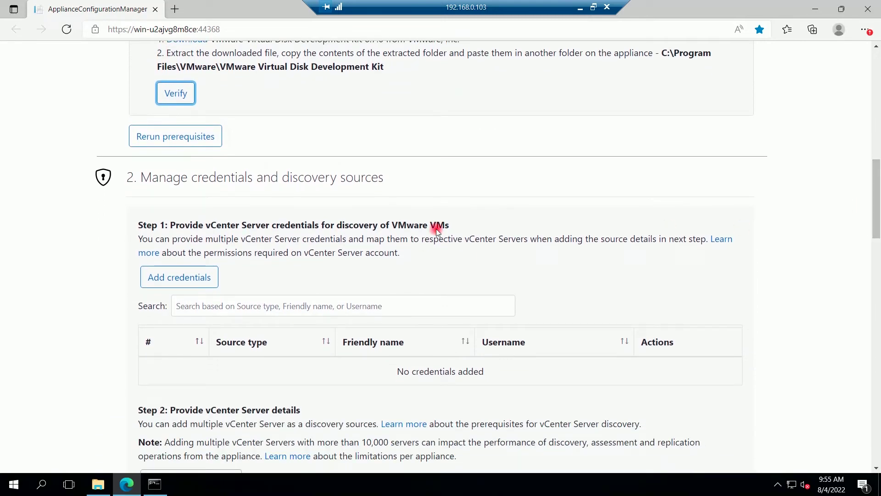
Step: Save a vCenter credential named vSphere7HomeLab with the administrator username and password, declining browser password saving
{"action": "left_click", "coordinate": [184, 278]}
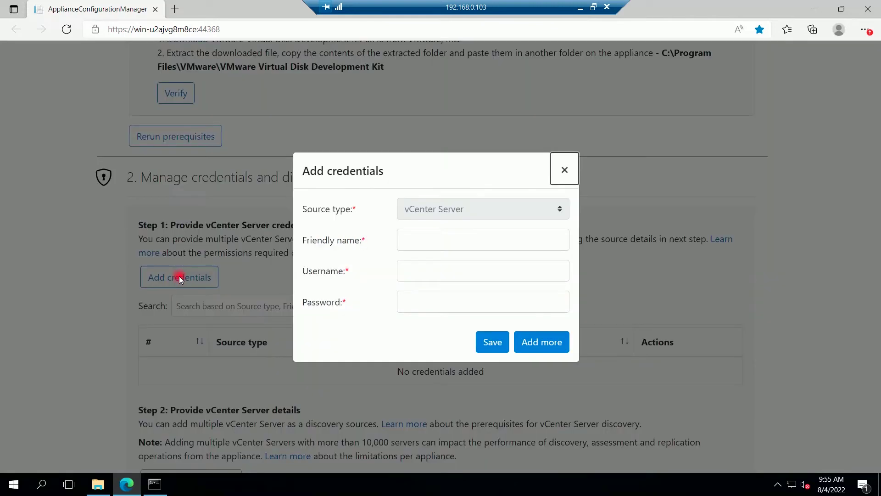
{"action": "left_click", "coordinate": [433, 240]}
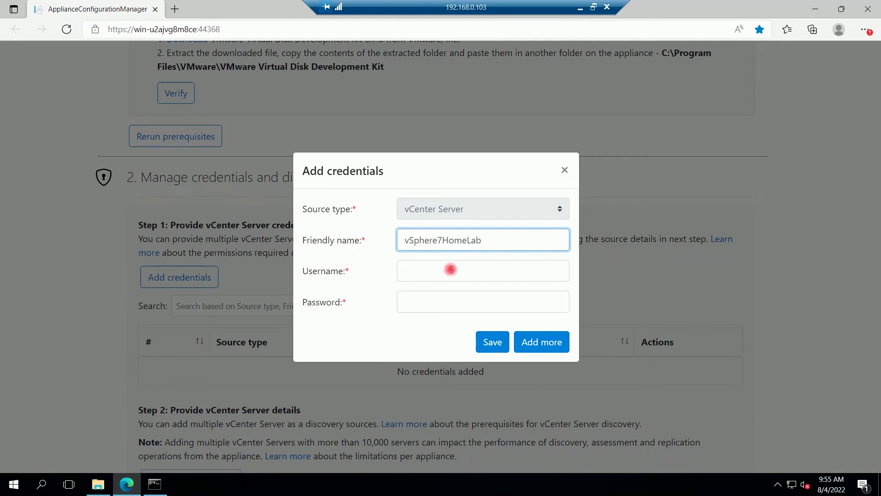
{"action": "left_click", "coordinate": [435, 271]}
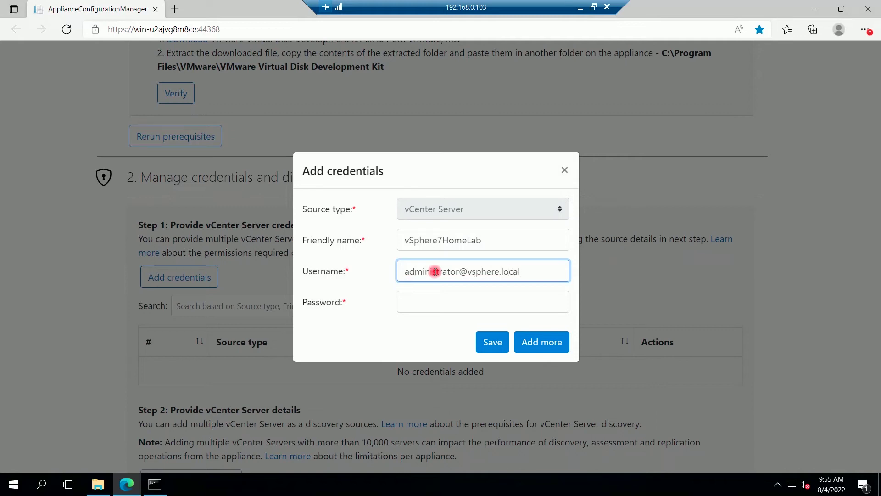
{"action": "left_click", "coordinate": [433, 298]}
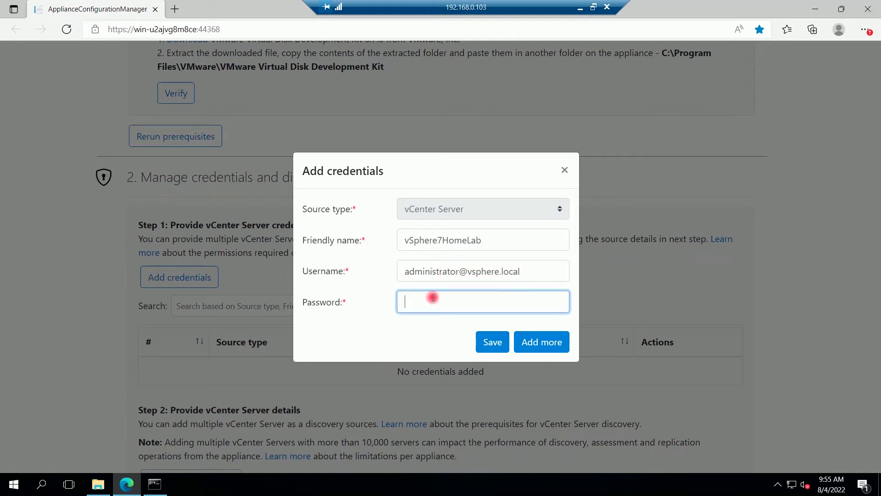
{"action": "type", "text": "•"}
{"action": "left_click", "coordinate": [488, 348]}
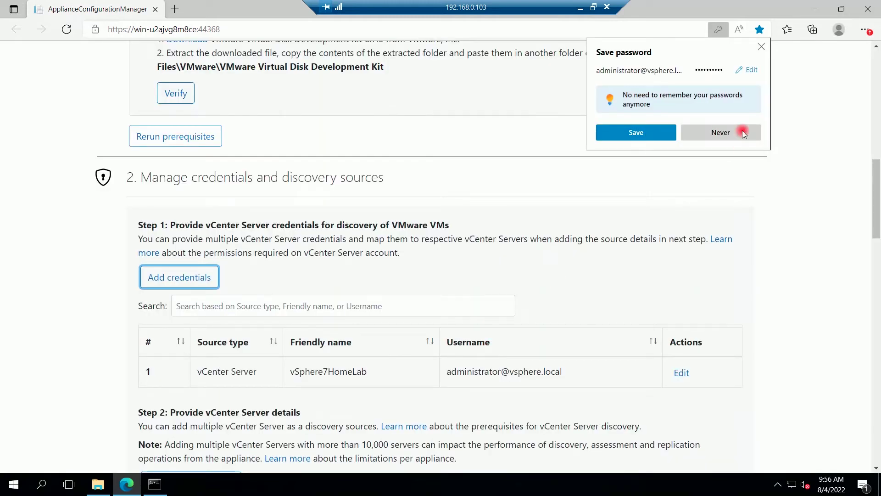
{"action": "left_click", "coordinate": [743, 132]}
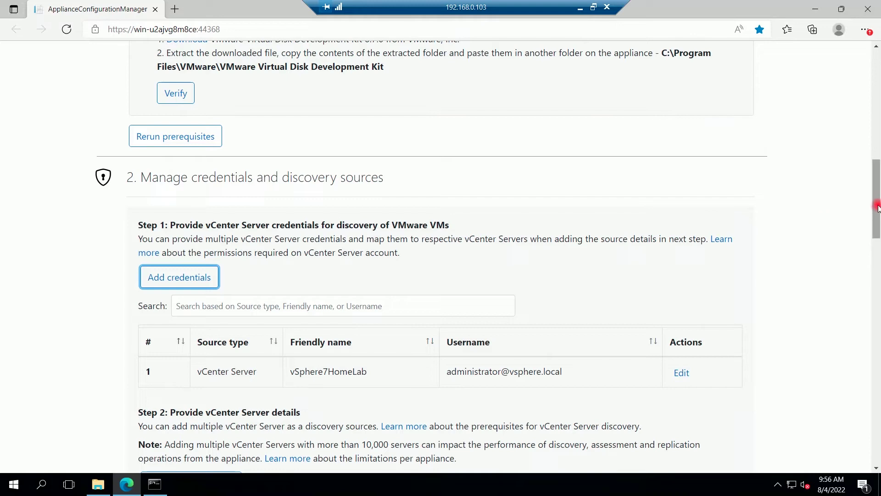
Step: Add vCenter Server 192.168.0.133, port 443, with vSphere7HomeLab credentials as a discovery source
{"action": "left_click_drag", "start_coordinate": [877, 208], "coordinate": [877, 219]}
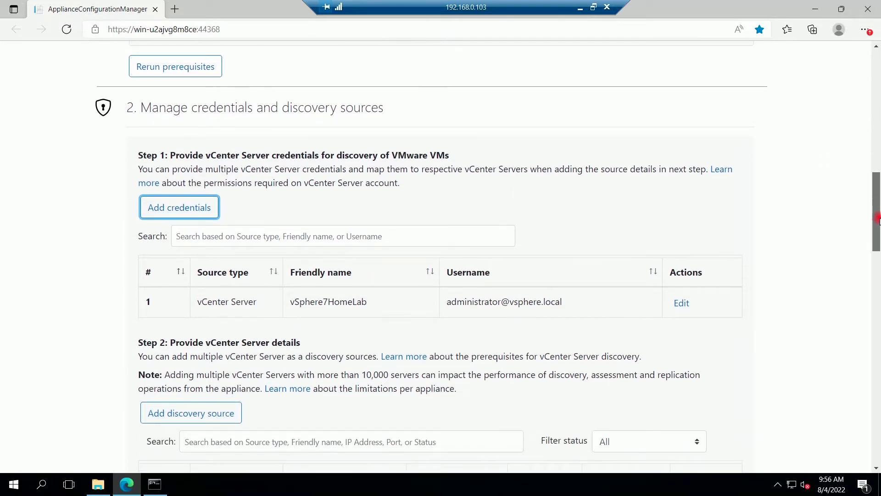
{"action": "left_click_drag", "start_coordinate": [877, 223], "coordinate": [877, 262]}
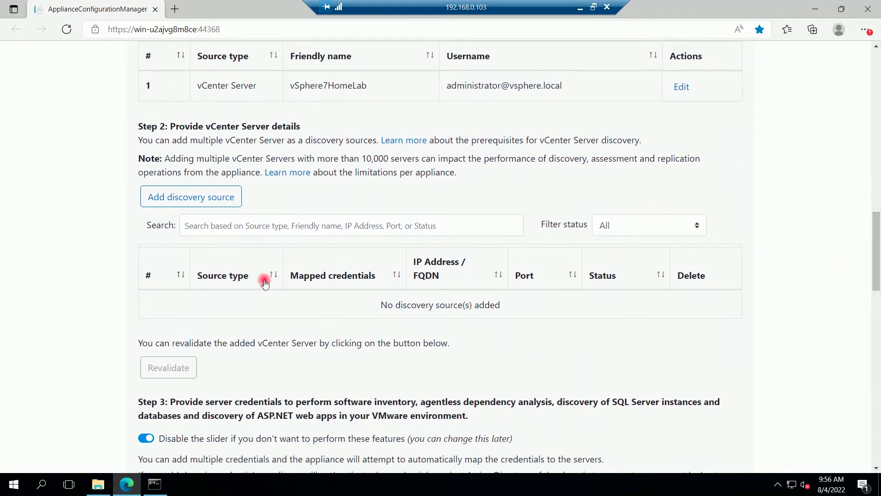
{"action": "left_click", "coordinate": [182, 202]}
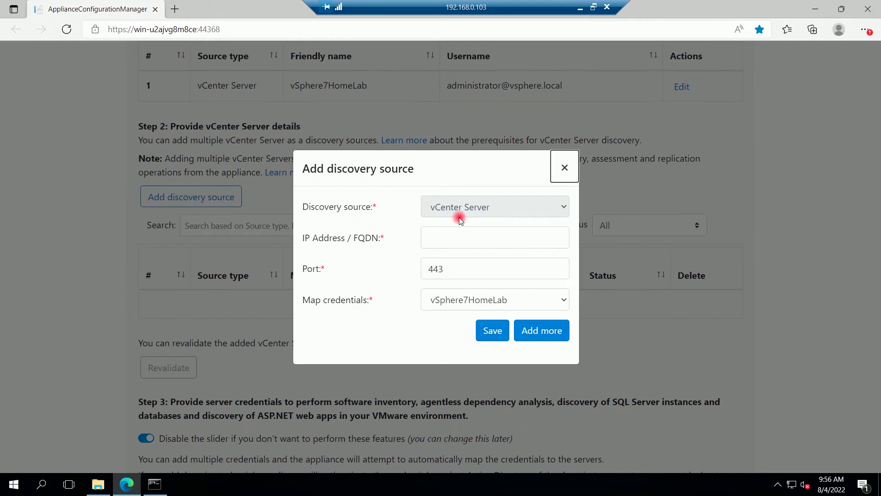
{"action": "left_click", "coordinate": [431, 234]}
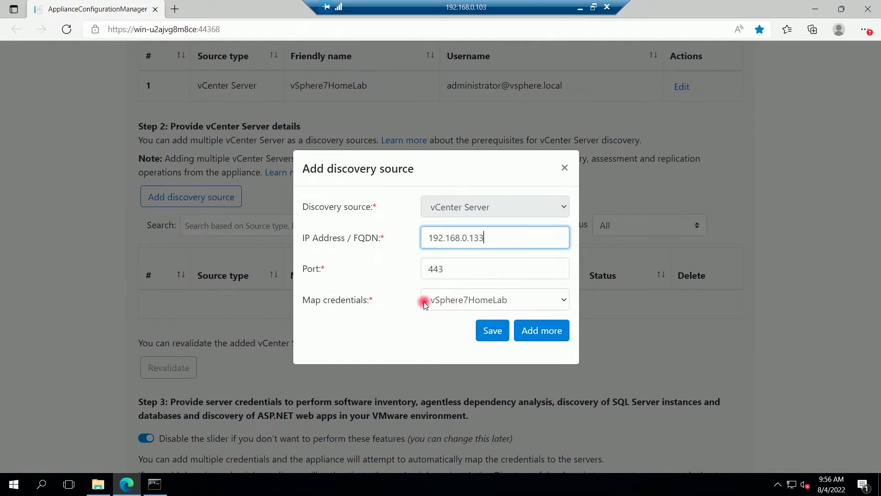
{"action": "left_click", "coordinate": [491, 331]}
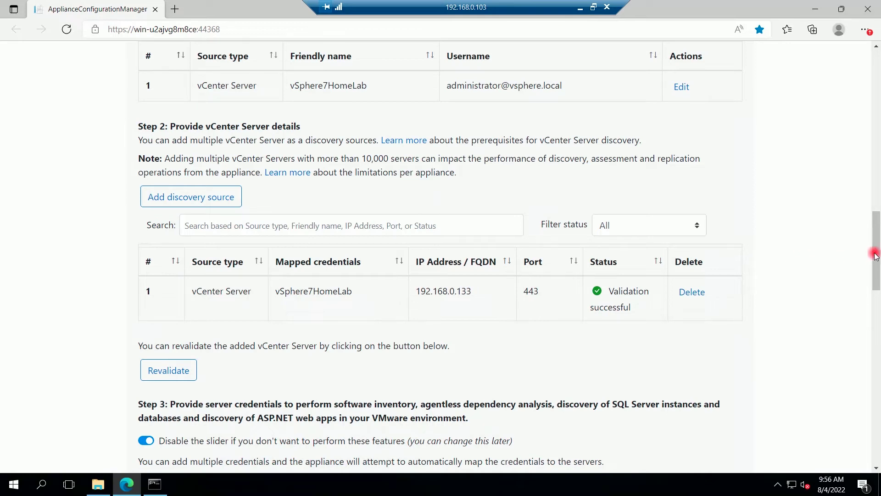
Step: Disable software inventory and dependency analysis, start vCenter discovery, and minimise the remote session
{"action": "left_click_drag", "start_coordinate": [875, 267], "coordinate": [876, 300]}
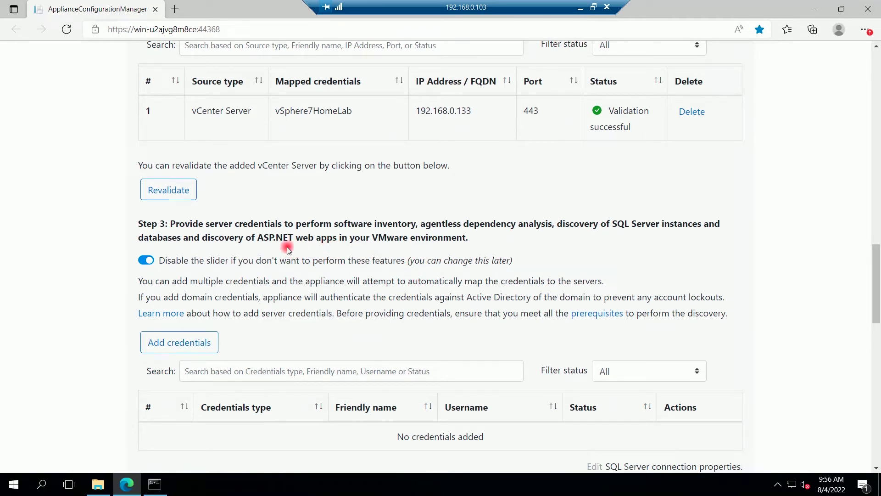
{"action": "left_click", "coordinate": [125, 260]}
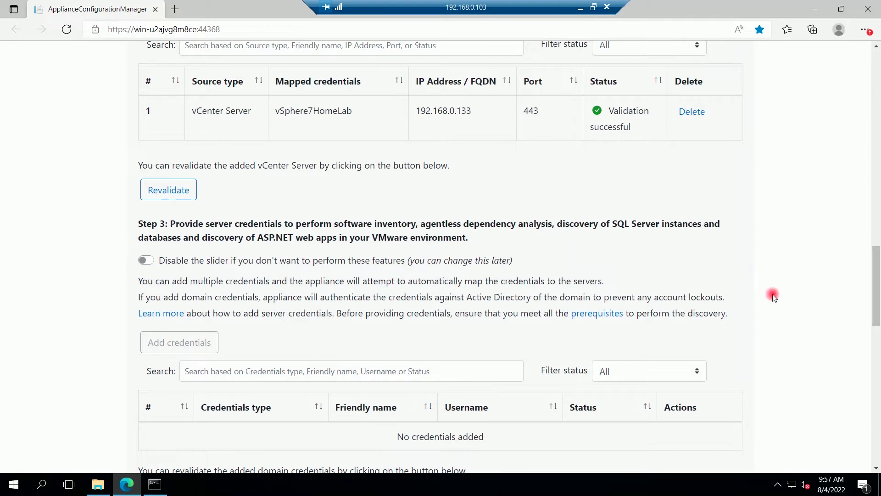
{"action": "left_click_drag", "start_coordinate": [876, 284], "coordinate": [877, 333]}
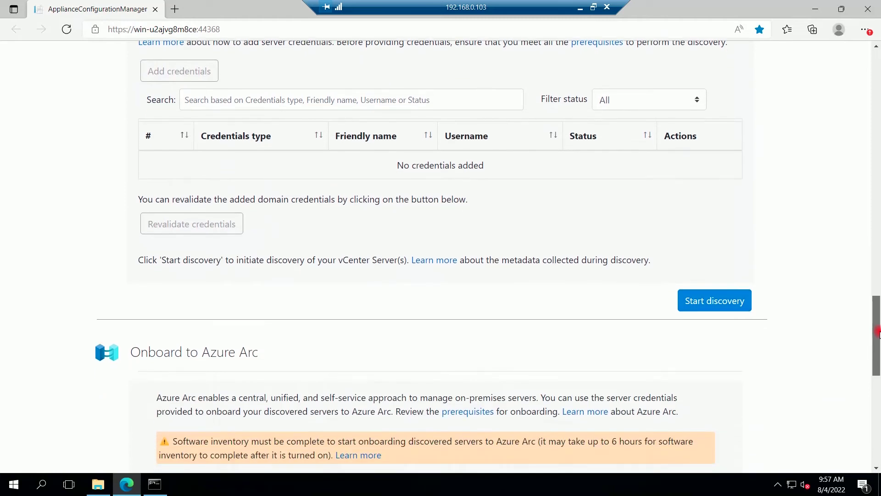
{"action": "left_click", "coordinate": [713, 305]}
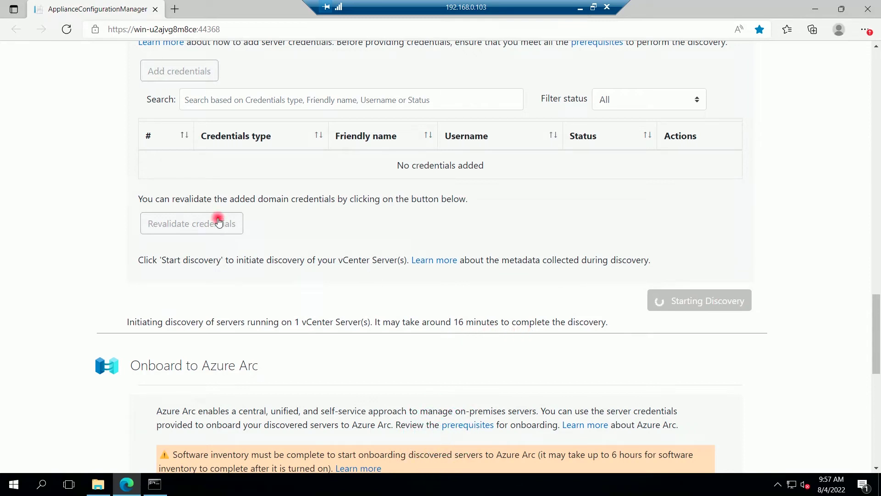
{"action": "left_click", "coordinate": [579, 8]}
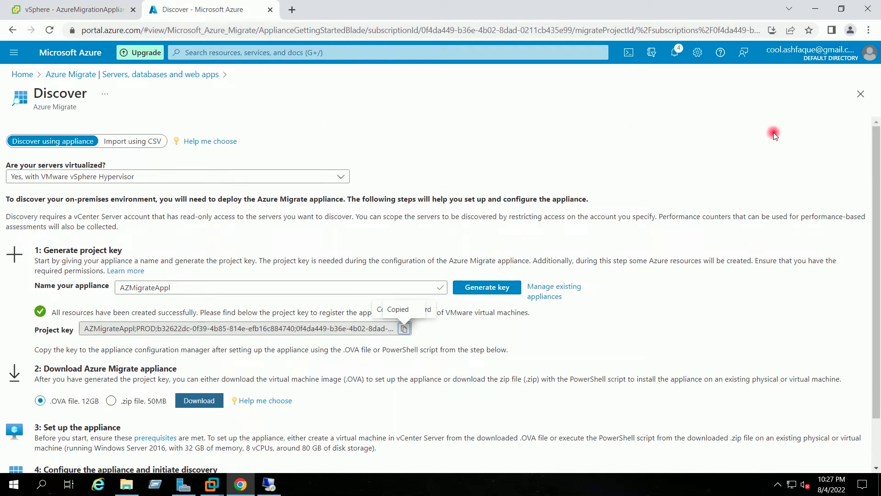
Step: Close the Discover pane and go from Home to Azure Migrate's Servers, databases and web apps page
{"action": "left_click_drag", "start_coordinate": [878, 178], "coordinate": [877, 228]}
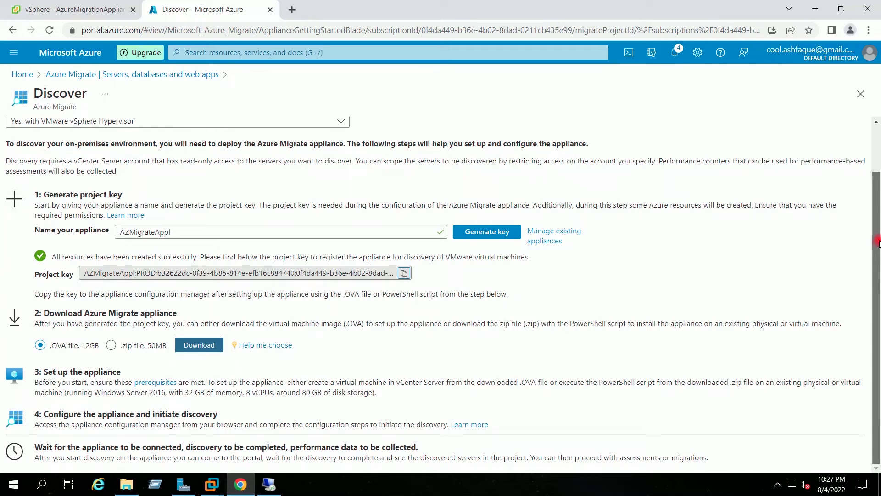
{"action": "left_click_drag", "start_coordinate": [878, 225], "coordinate": [877, 172]}
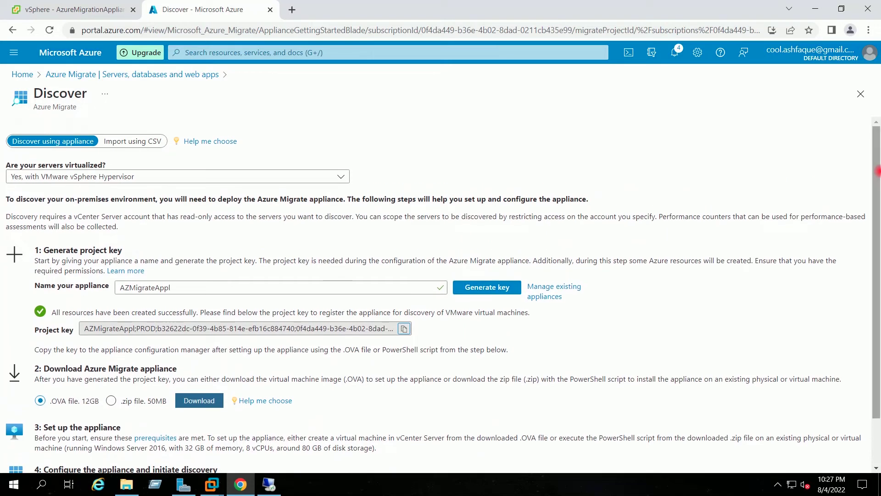
{"action": "left_click", "coordinate": [860, 94]}
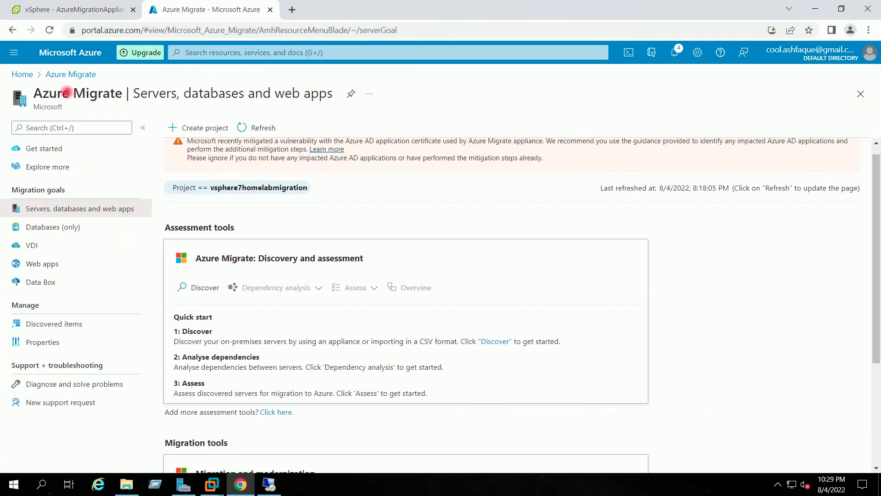
{"action": "left_click", "coordinate": [18, 74]}
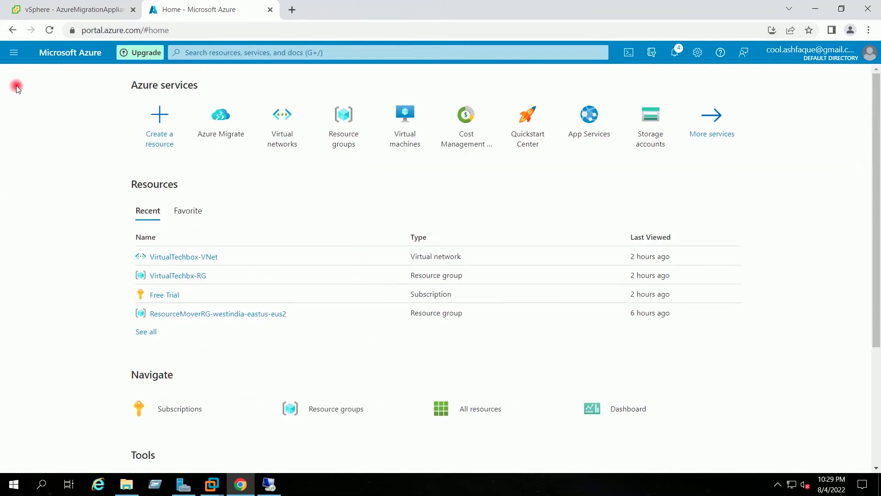
{"action": "left_click", "coordinate": [211, 147]}
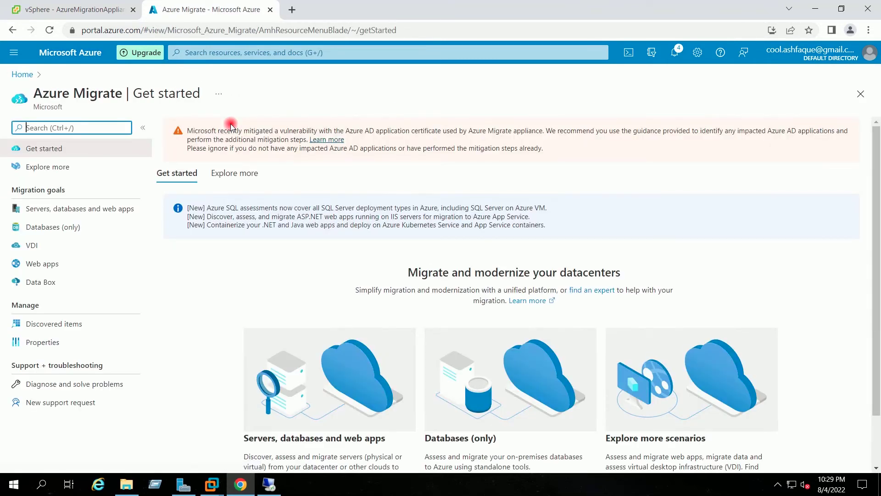
{"action": "left_click", "coordinate": [104, 210]}
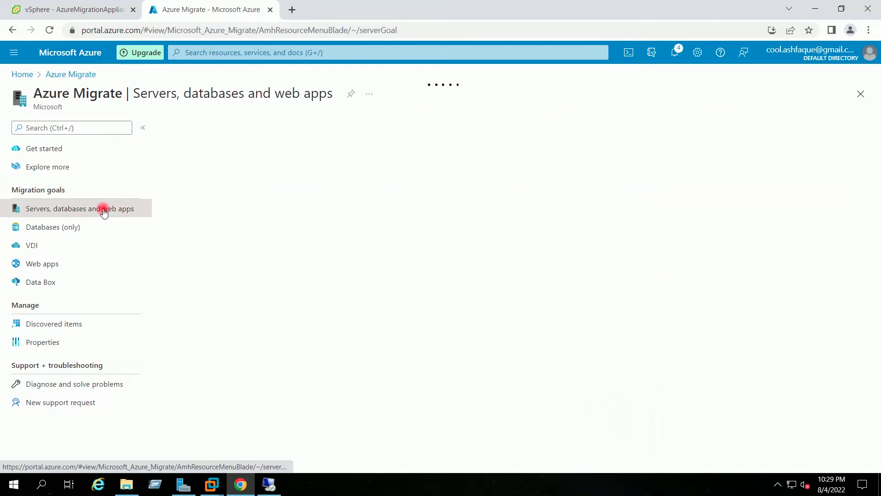
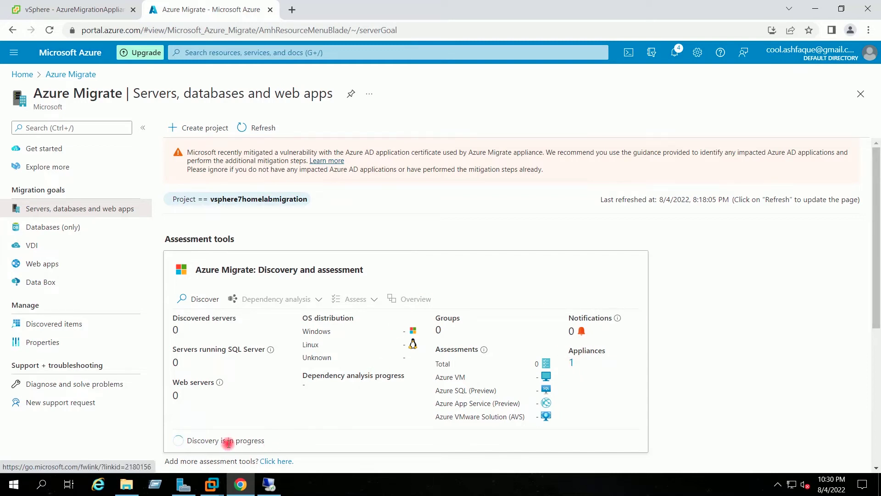
Step: Note the 'Discovery is in progress' status and bring up the appliance's remote session
{"action": "left_click_drag", "start_coordinate": [188, 439], "coordinate": [273, 441]}
{"action": "left_click", "coordinate": [273, 440]}
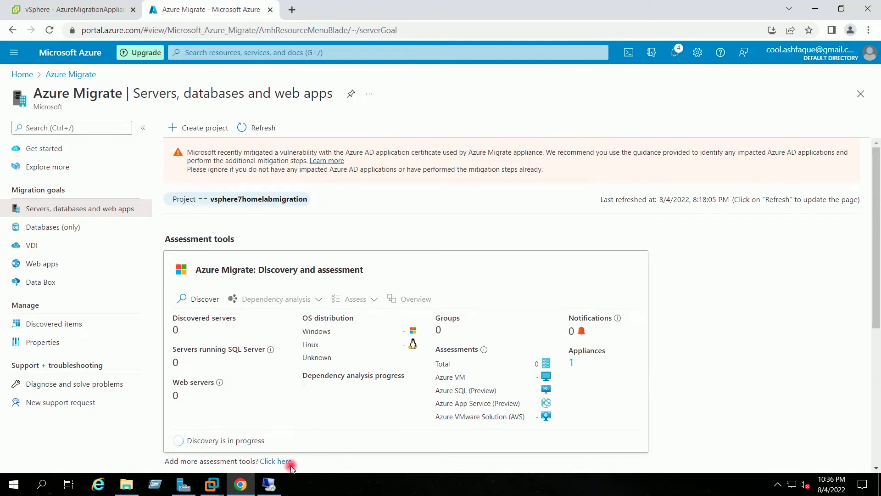
{"action": "left_click", "coordinate": [266, 485]}
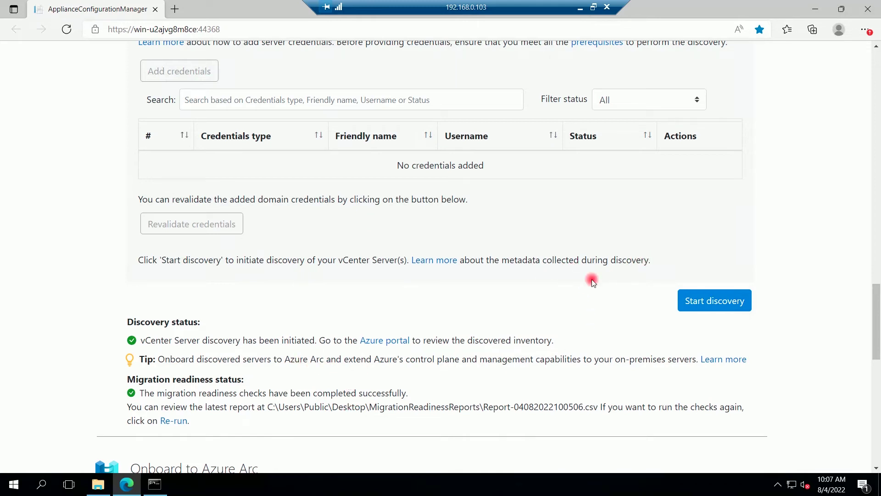
Step: Start vCenter discovery again on the appliance and minimise the remote session
{"action": "left_click", "coordinate": [705, 302]}
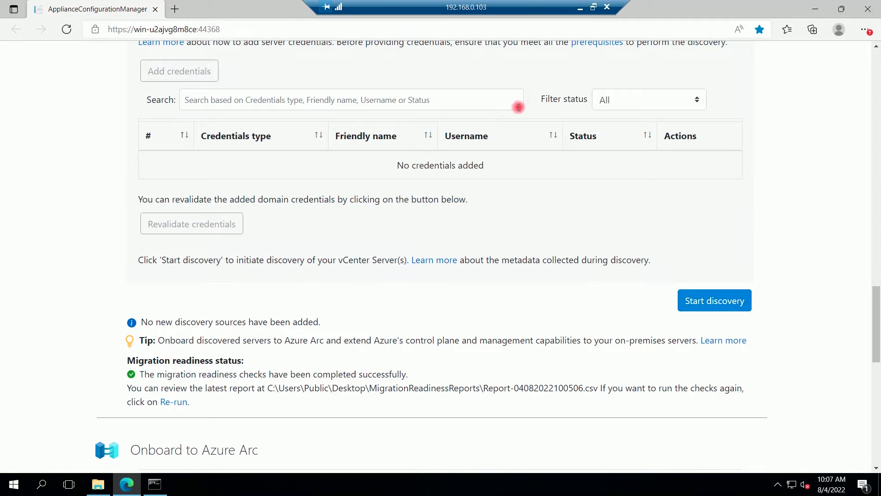
{"action": "left_click", "coordinate": [581, 8]}
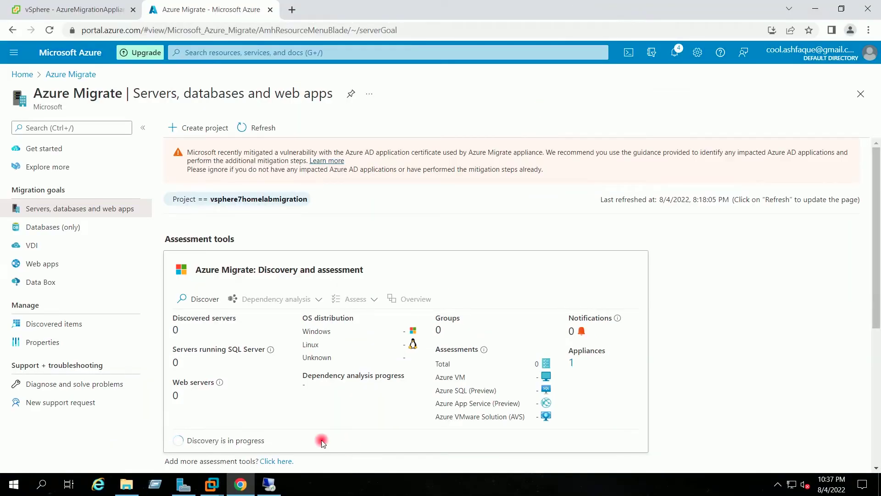
Step: Point out the discovery-in-progress status and refresh the Azure Migrate project summaries
{"action": "left_click_drag", "start_coordinate": [272, 441], "coordinate": [187, 443]}
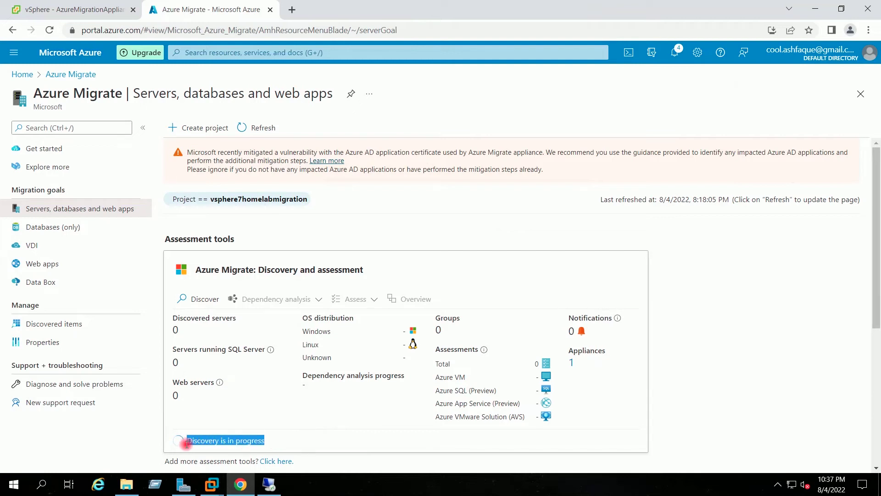
{"action": "left_click", "coordinate": [275, 445]}
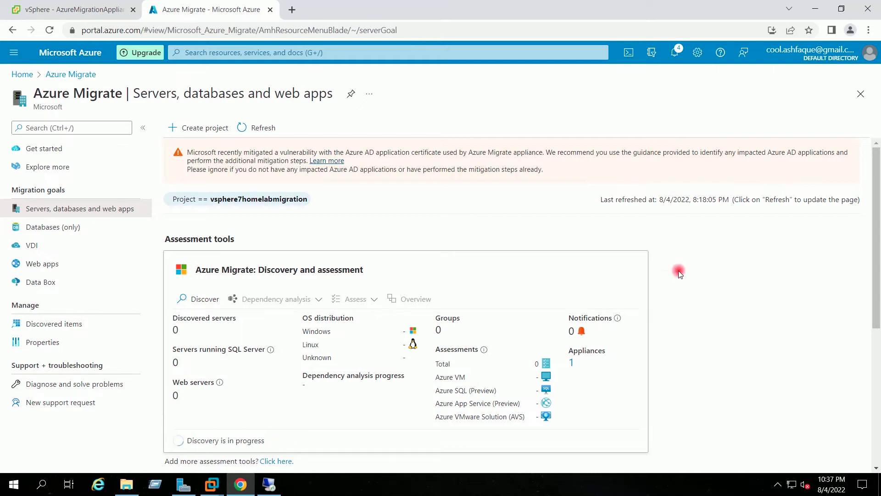
{"action": "left_click_drag", "start_coordinate": [878, 257], "coordinate": [846, 316]}
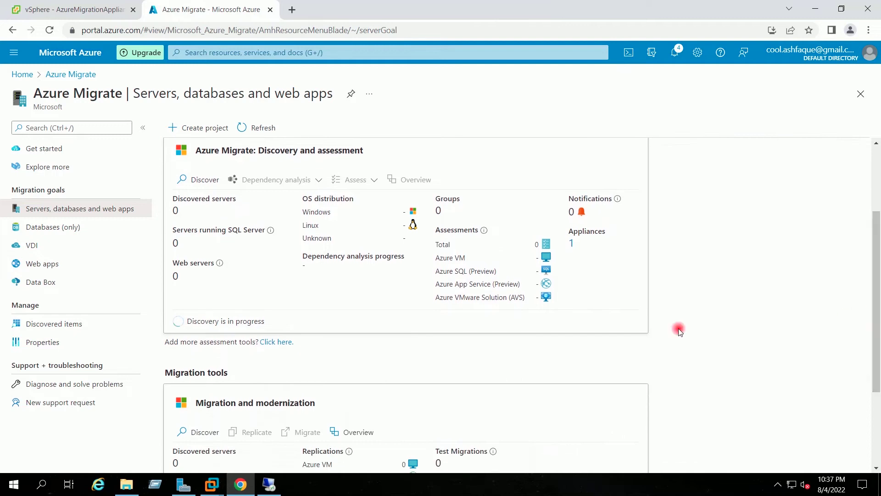
{"action": "left_click_drag", "start_coordinate": [189, 323], "coordinate": [289, 324]}
{"action": "left_click", "coordinate": [289, 324]}
{"action": "left_click", "coordinate": [261, 128]}
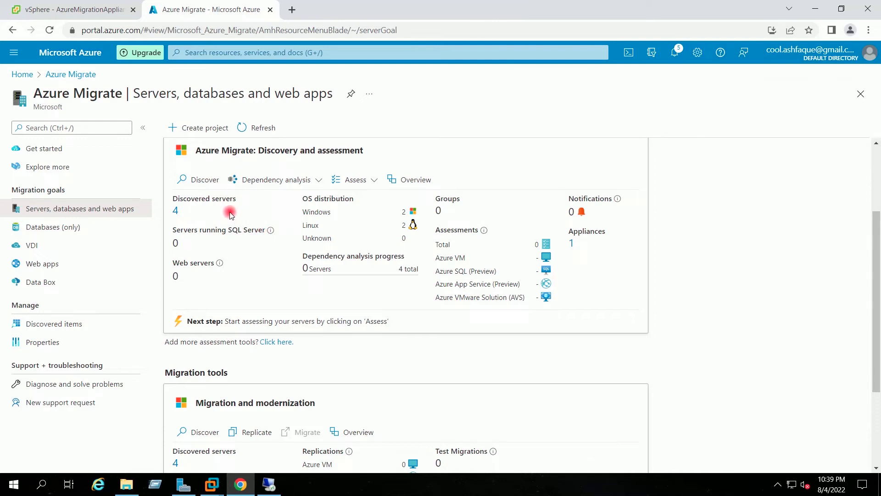
Step: List the four discovered servers with a wider Name column, noting the two vCLS VMs
{"action": "left_click", "coordinate": [175, 211]}
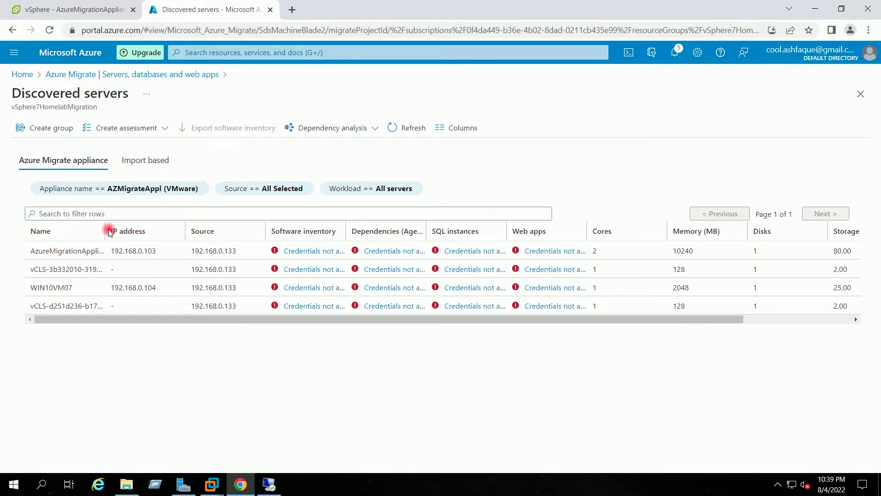
{"action": "left_click_drag", "start_coordinate": [107, 229], "coordinate": [125, 230]}
{"action": "left_click_drag", "start_coordinate": [33, 270], "coordinate": [49, 270]}
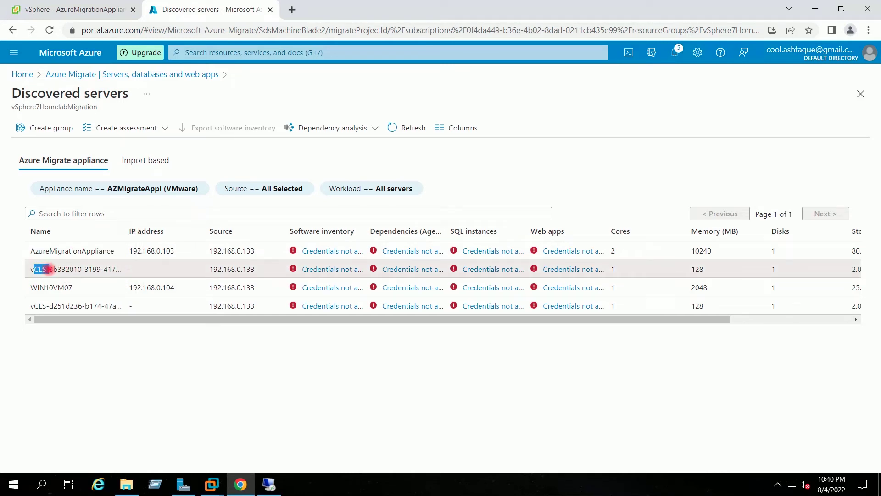
{"action": "left_click_drag", "start_coordinate": [34, 302], "coordinate": [98, 305]}
{"action": "left_click", "coordinate": [99, 305]}
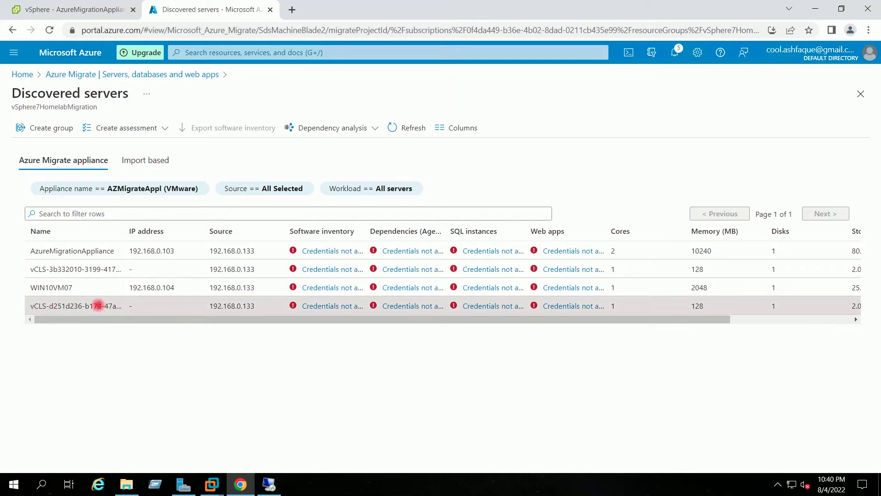
{"action": "left_click", "coordinate": [51, 12]}
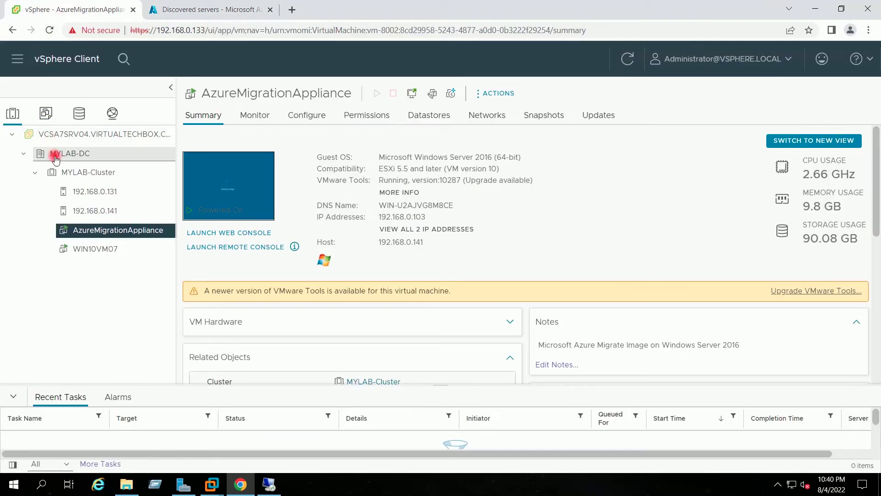
Step: Check the vCenter's four VMs, including the vCLS folder under MYLAB-DC, in vSphere Client
{"action": "left_click", "coordinate": [62, 172]}
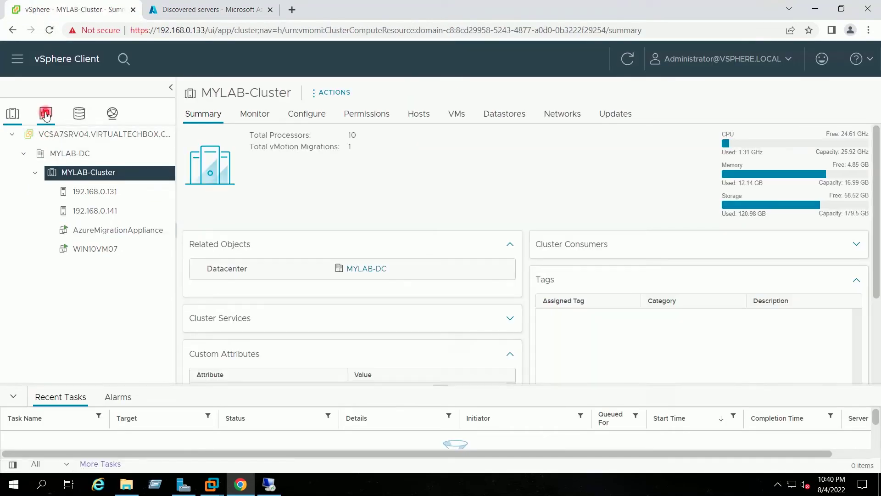
{"action": "left_click", "coordinate": [45, 114]}
{"action": "left_click", "coordinate": [405, 143]}
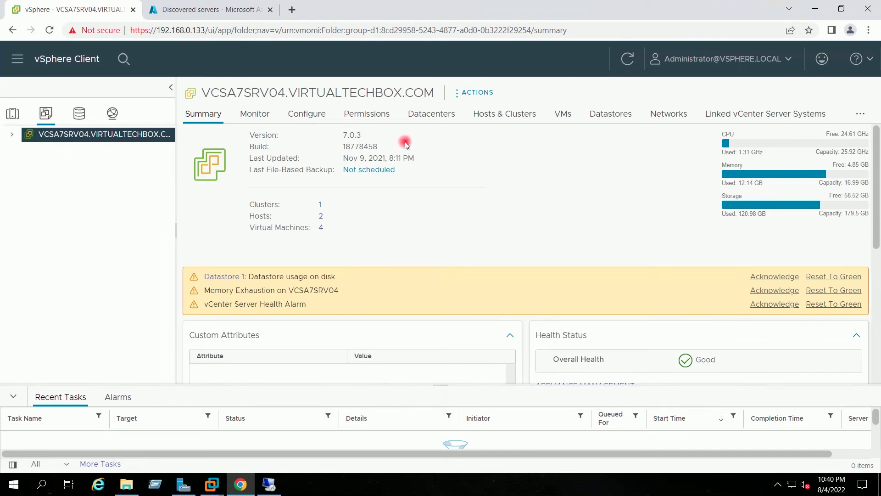
{"action": "left_click", "coordinate": [565, 115]}
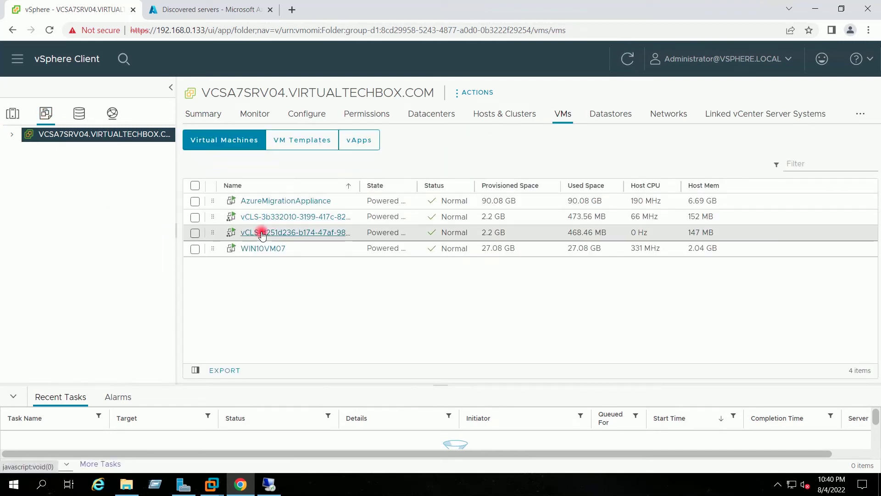
{"action": "left_click", "coordinate": [11, 135]}
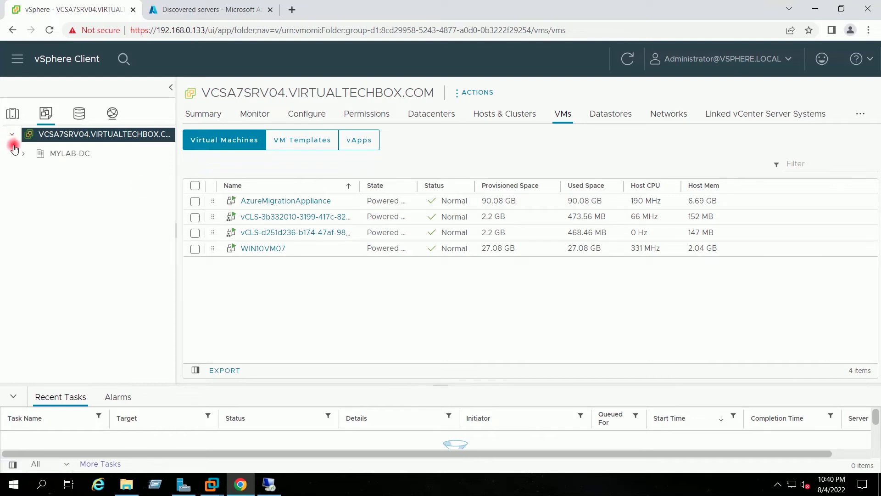
{"action": "left_click", "coordinate": [23, 153]}
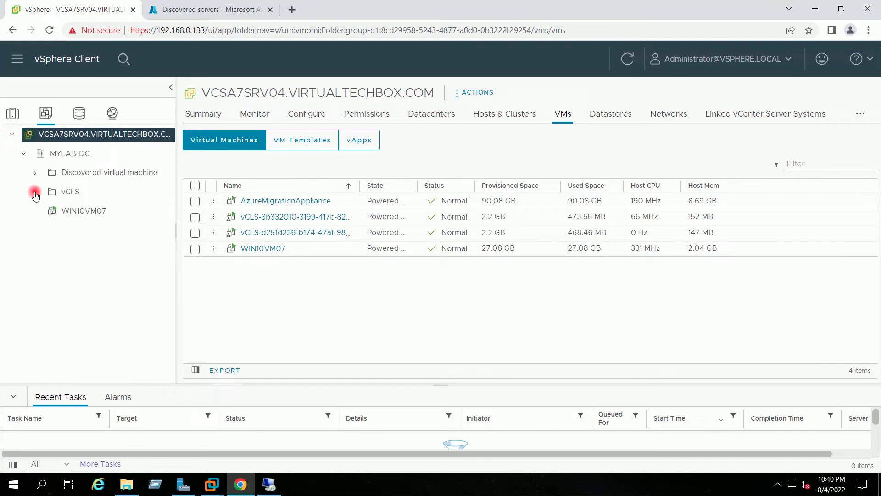
{"action": "left_click", "coordinate": [35, 192]}
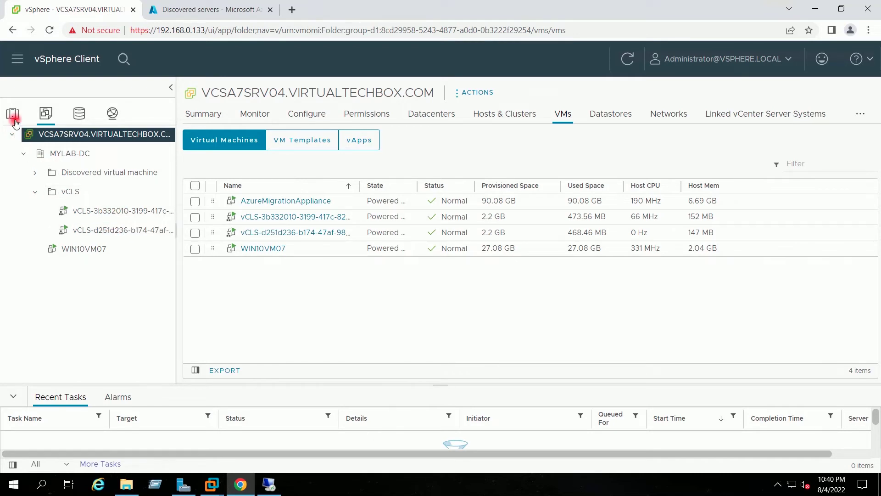
{"action": "left_click", "coordinate": [13, 118]}
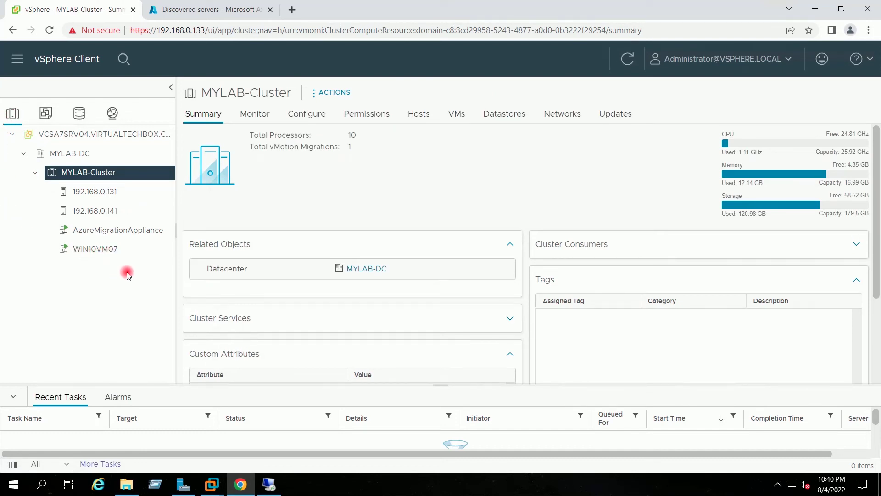
Step: Highlight the appliance row and WIN10VM07 with IP 192.168.0.104 in the discovered servers list
{"action": "left_click", "coordinate": [184, 9]}
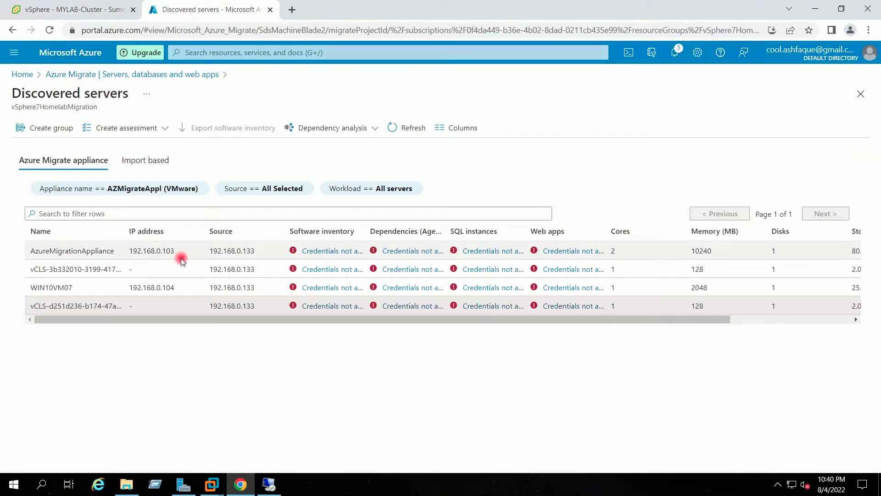
{"action": "left_click_drag", "start_coordinate": [113, 250], "coordinate": [51, 248]}
{"action": "left_click", "coordinate": [82, 277]}
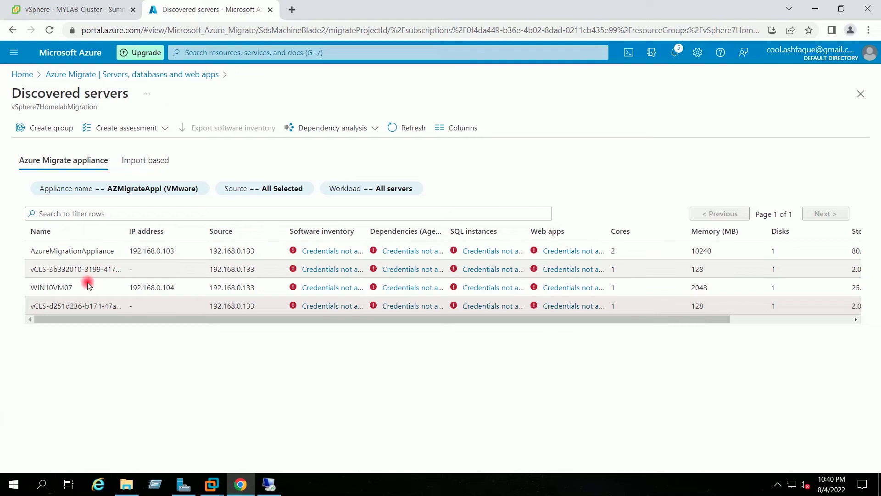
{"action": "left_click_drag", "start_coordinate": [82, 287], "coordinate": [31, 288]}
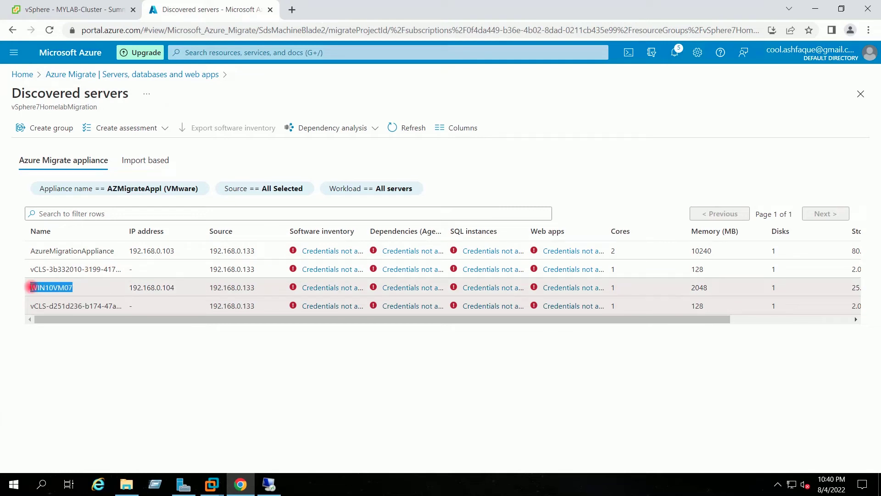
{"action": "left_click", "coordinate": [79, 285]}
{"action": "left_click_drag", "start_coordinate": [176, 289], "coordinate": [129, 288]}
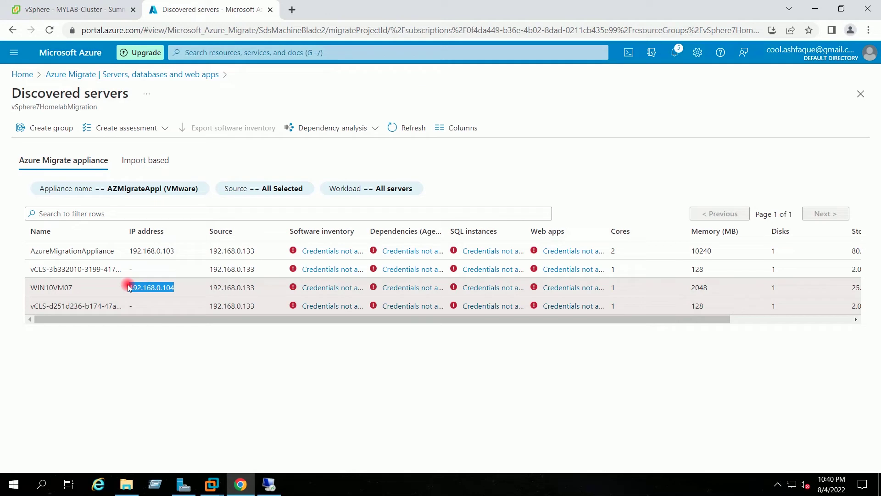
{"action": "left_click", "coordinate": [180, 249]}
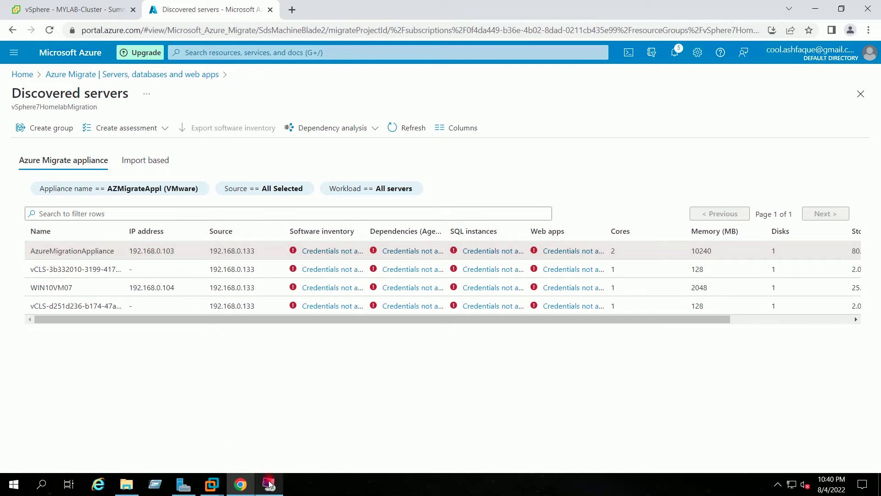
Step: Bring the appliance remote session forward and disconnect it
{"action": "mouse_move", "coordinate": [268, 484]}
{"action": "left_click", "coordinate": [267, 438]}
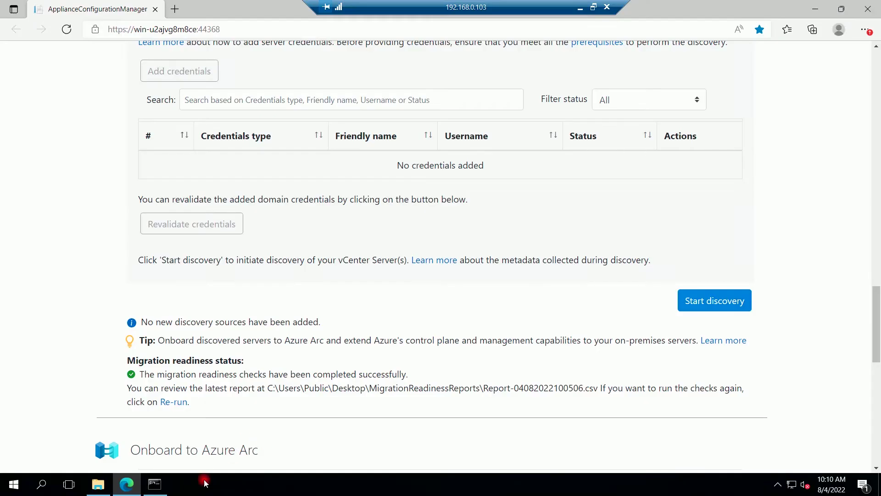
{"action": "left_click", "coordinate": [608, 7]}
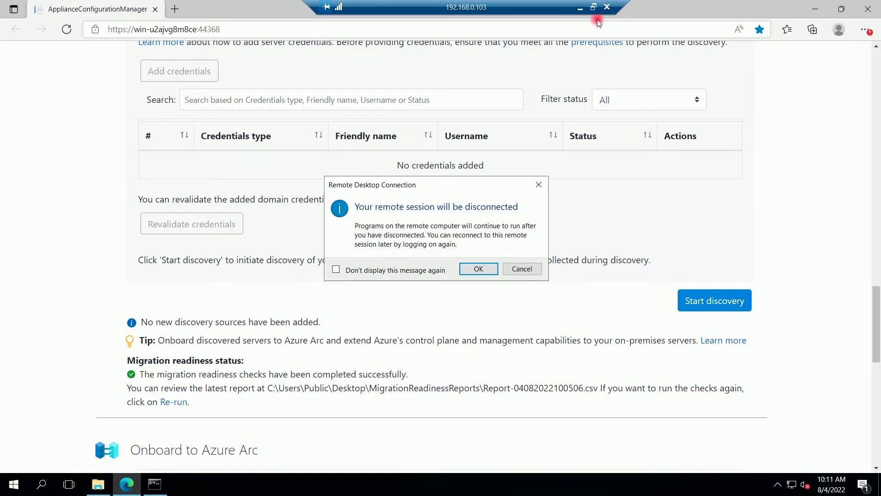
{"action": "left_click", "coordinate": [487, 270]}
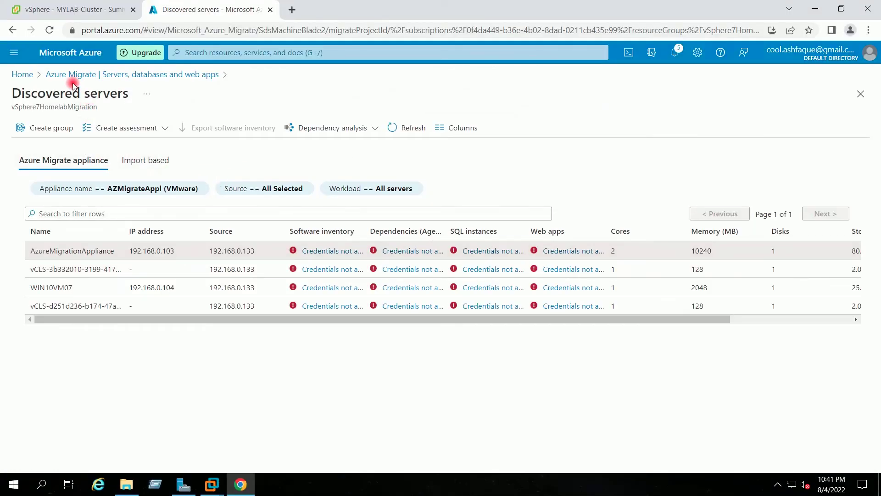
Step: Return to the servers overview and point out the Windows and Linux server counts
{"action": "left_click", "coordinate": [106, 75]}
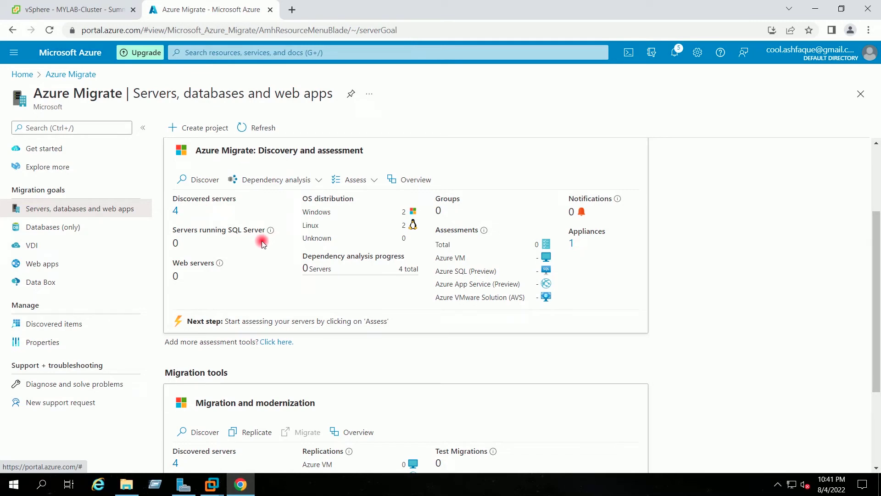
{"action": "double_click", "coordinate": [403, 212]}
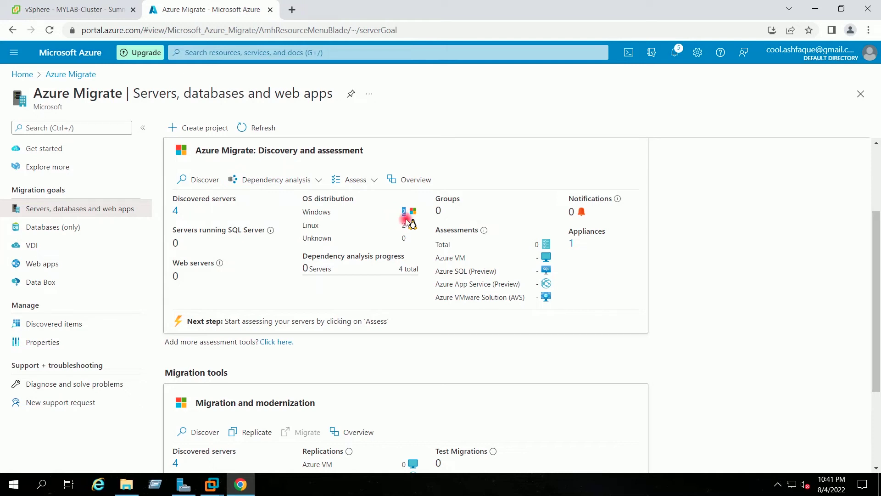
{"action": "double_click", "coordinate": [403, 225]}
{"action": "left_click", "coordinate": [750, 204]}
Step: Note the zero existing assessments and start a new Azure VM assessment
{"action": "left_click_drag", "start_coordinate": [541, 247], "coordinate": [524, 246]}
{"action": "left_click", "coordinate": [374, 182]}
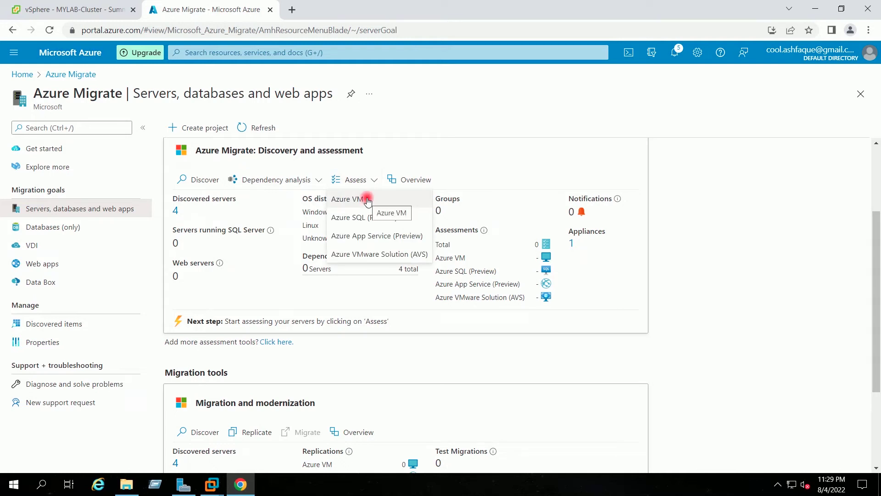
{"action": "left_click", "coordinate": [367, 200]}
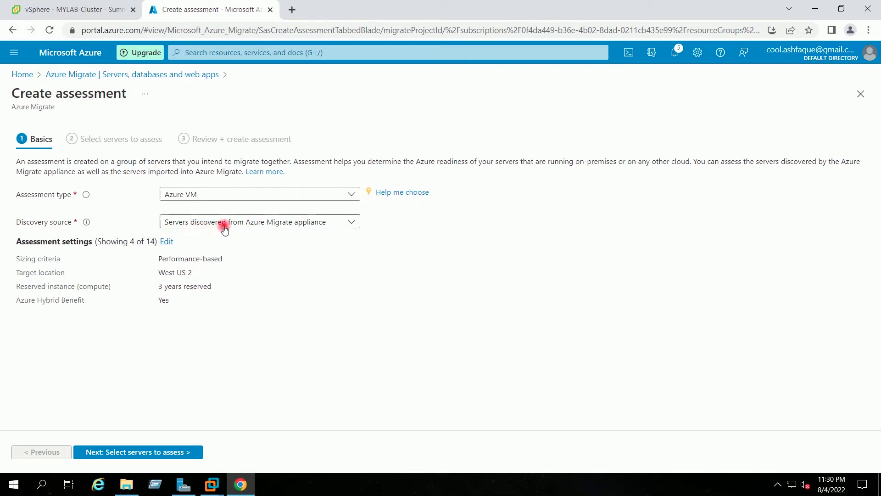
Step: Set the assessment's target location to East US with no reserved instances
{"action": "left_click", "coordinate": [167, 242]}
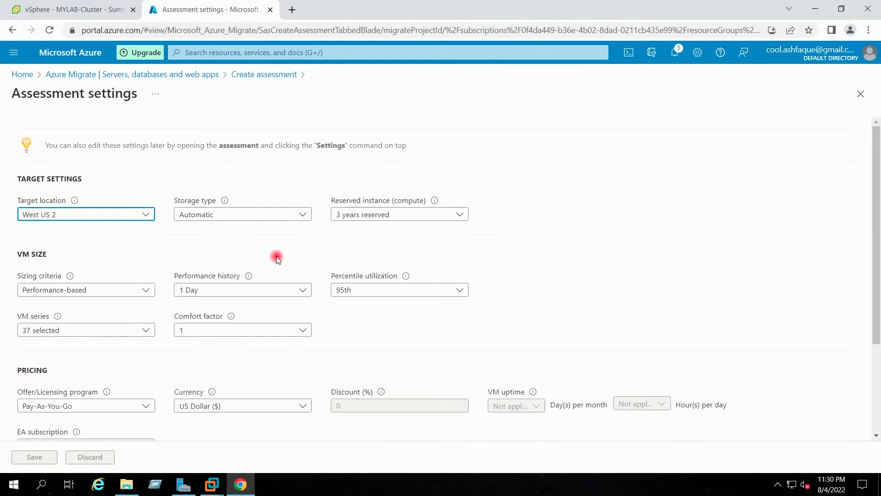
{"action": "left_click", "coordinate": [147, 214]}
{"action": "scroll", "coordinate": [121, 265], "scroll_direction": "up", "scroll_amount": 1}
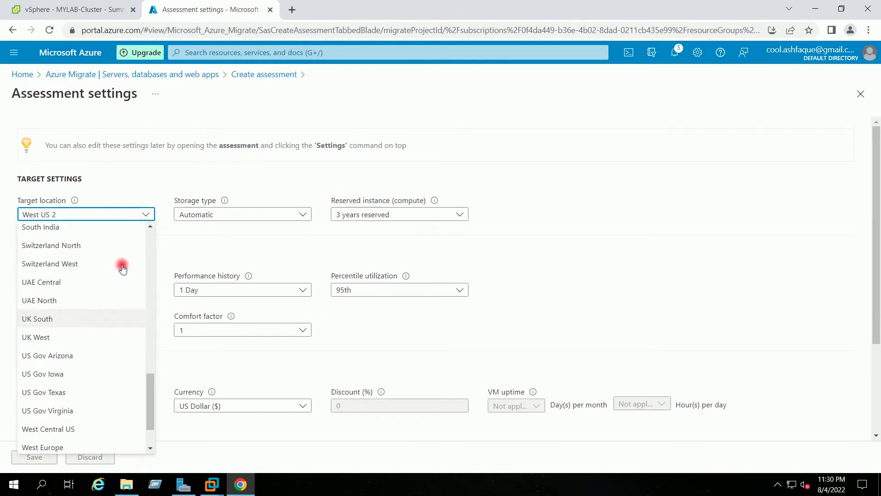
{"action": "scroll", "coordinate": [122, 269], "scroll_direction": "up", "scroll_amount": 10}
{"action": "left_click", "coordinate": [65, 373]}
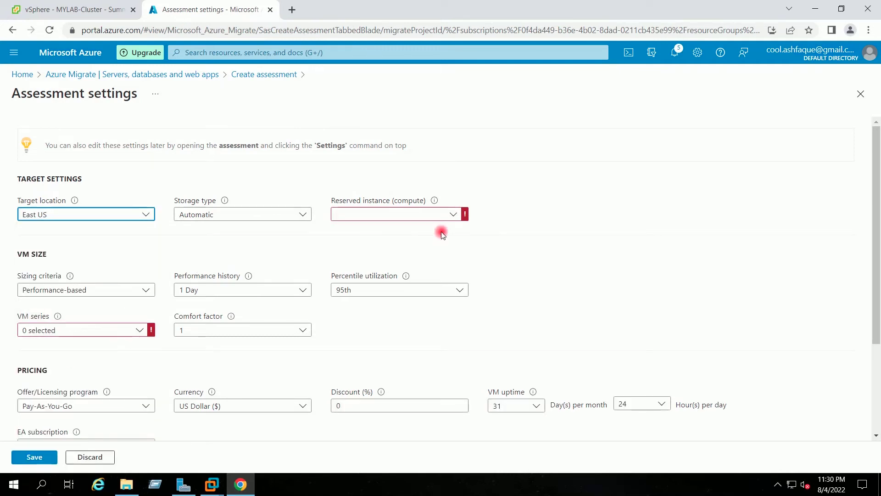
{"action": "left_click", "coordinate": [453, 214]}
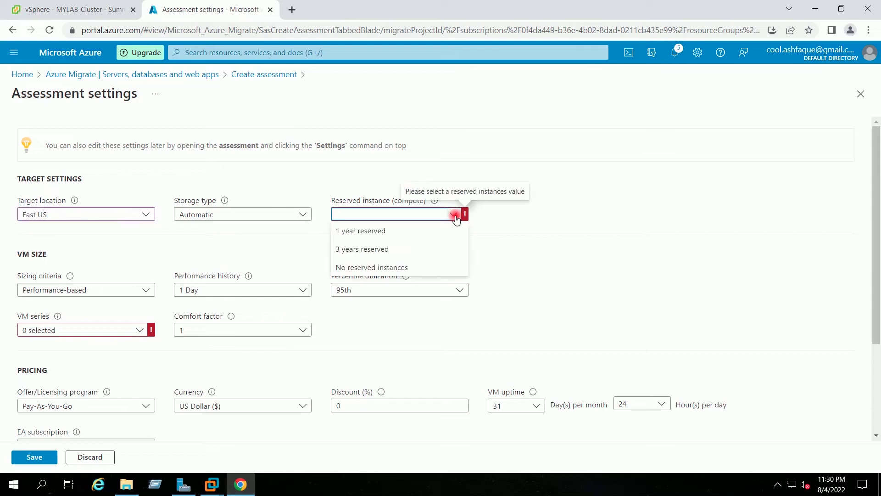
{"action": "left_click", "coordinate": [379, 267]}
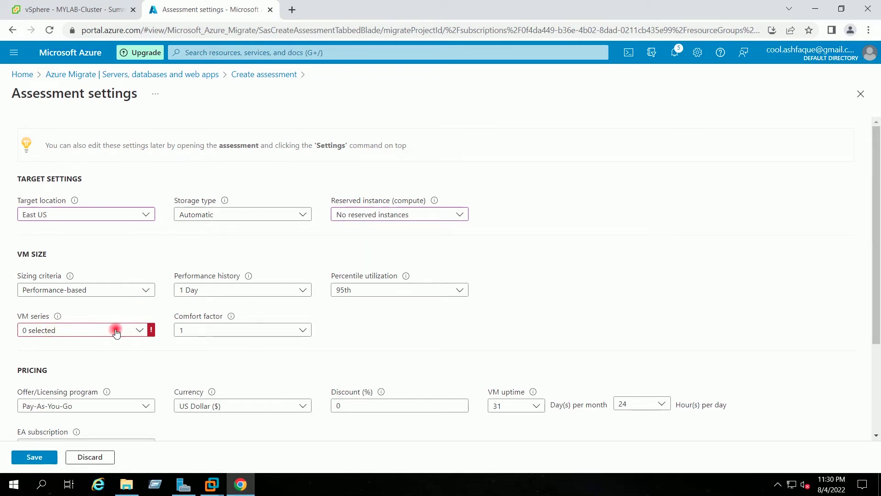
Step: Include all 44 VM series and save the assessment settings
{"action": "left_click", "coordinate": [140, 330]}
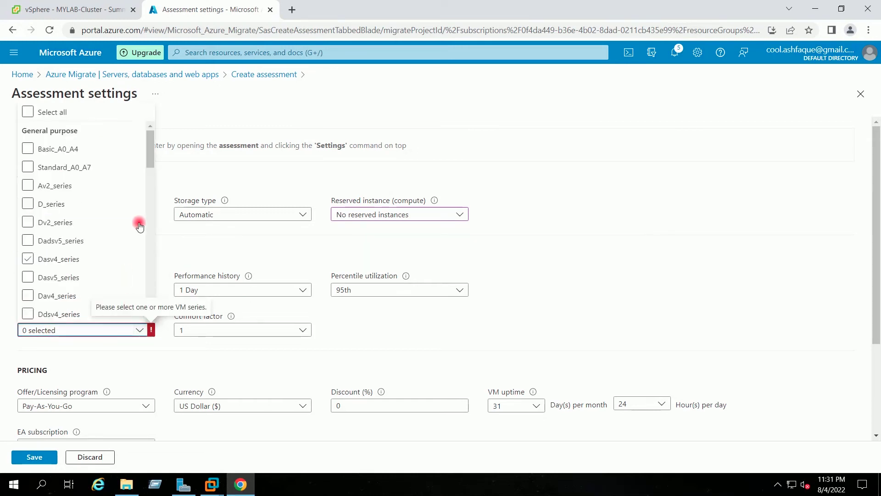
{"action": "left_click", "coordinate": [64, 114]}
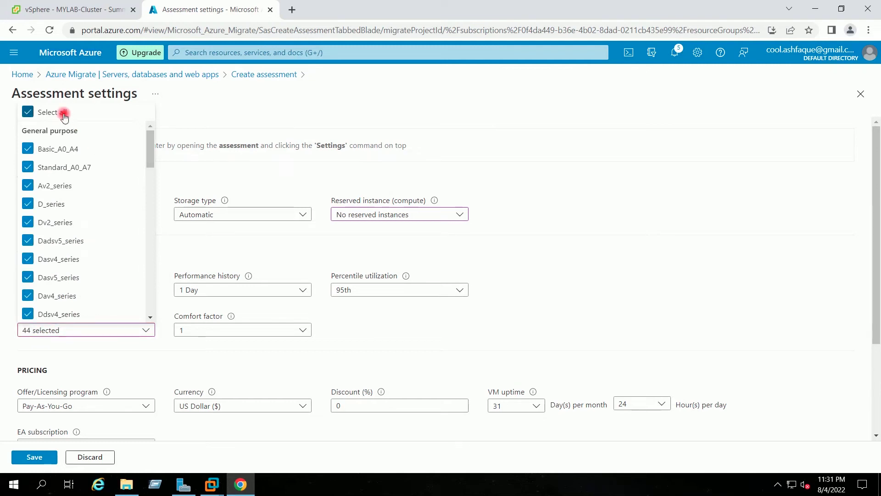
{"action": "left_click", "coordinate": [691, 264]}
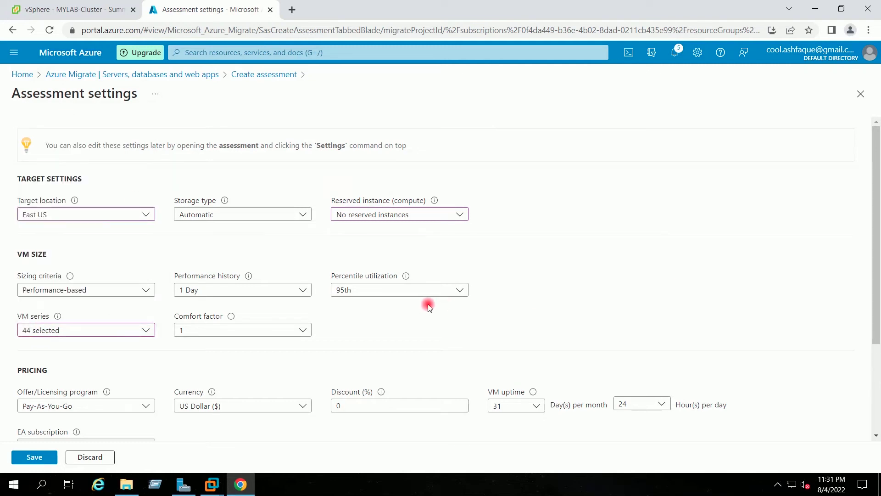
{"action": "scroll", "coordinate": [430, 306], "scroll_direction": "down", "scroll_amount": 3}
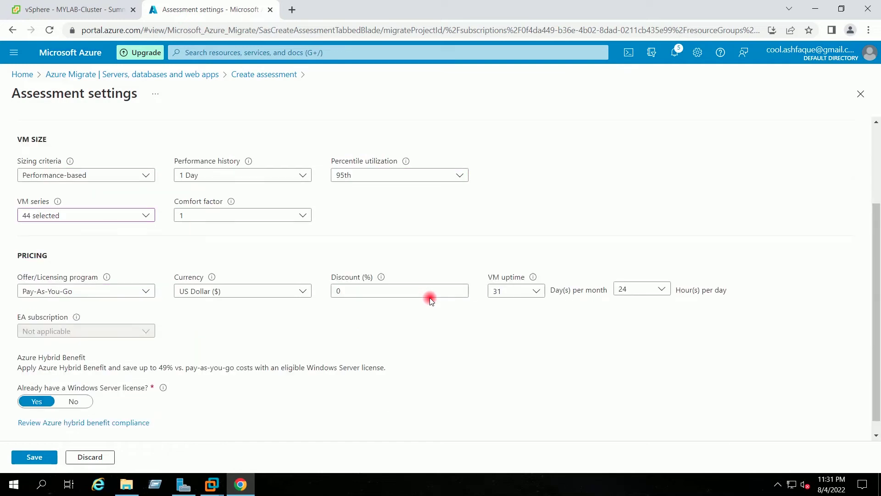
{"action": "scroll", "coordinate": [431, 299], "scroll_direction": "down", "scroll_amount": 1}
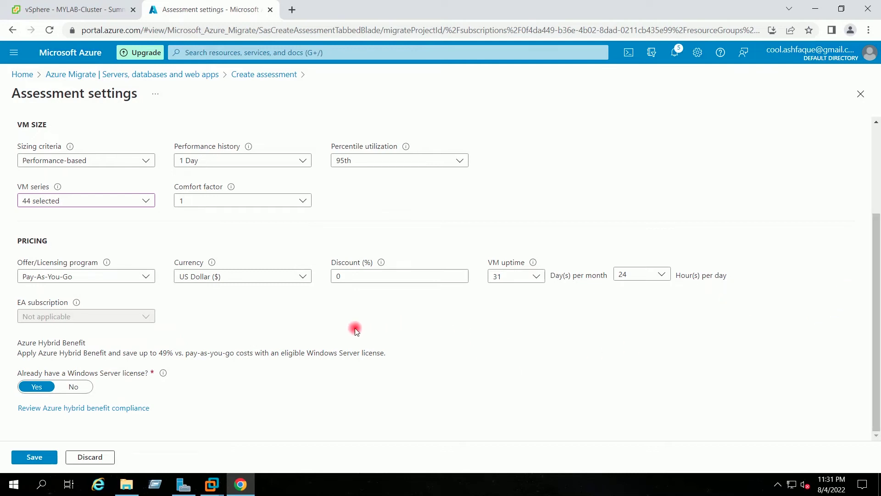
{"action": "scroll", "coordinate": [354, 328], "scroll_direction": "up", "scroll_amount": 3}
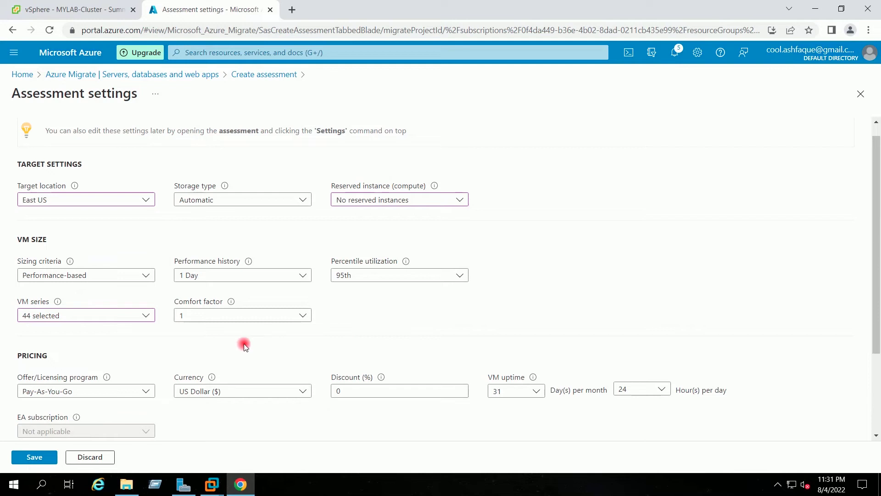
{"action": "left_click", "coordinate": [29, 460]}
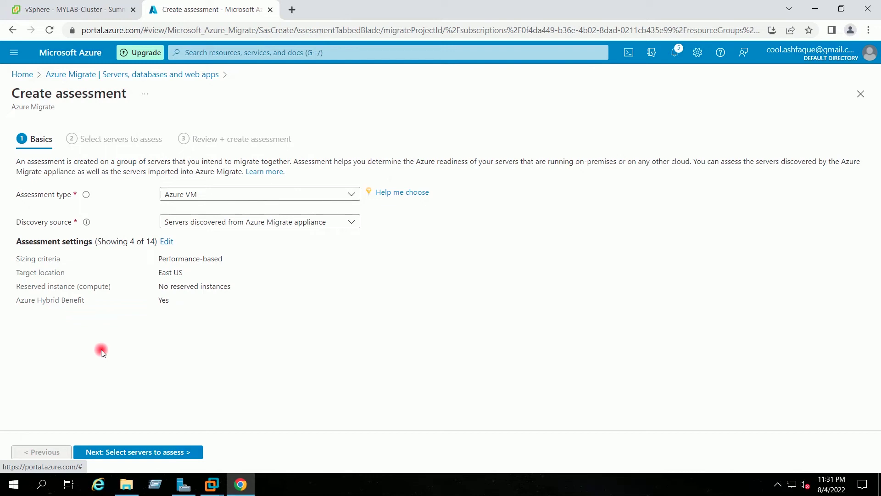
Step: Name the assessment vSphere7HomeLab-Assess and create the group vSphere7HomeLab-Group
{"action": "left_click", "coordinate": [121, 454]}
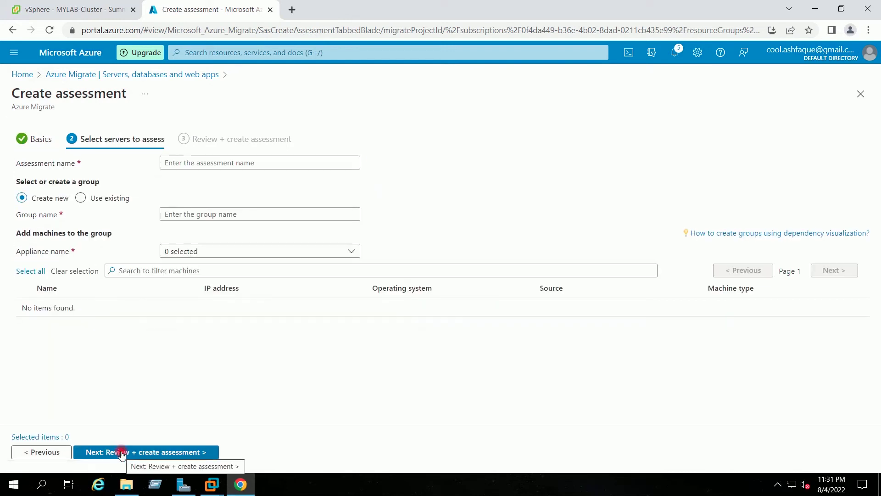
{"action": "left_click", "coordinate": [272, 165]}
{"action": "type", "text": "v"}
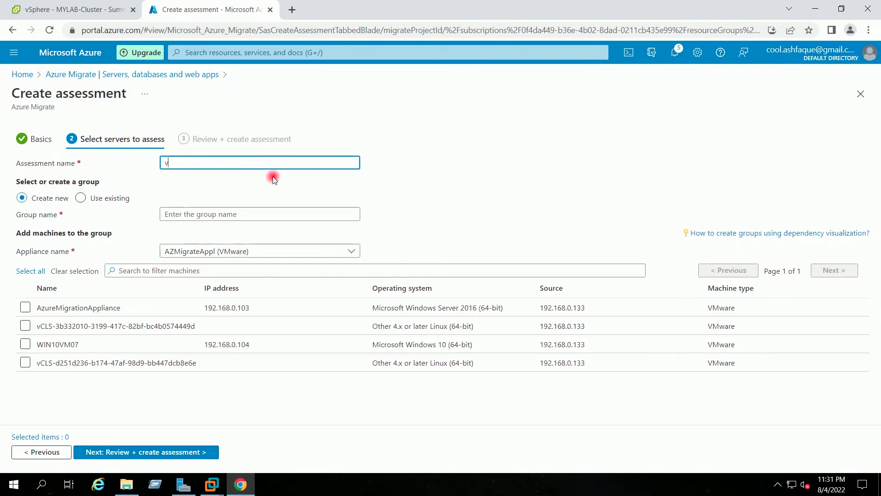
{"action": "type", "text": "Sphere7HomeLab-Assess"}
{"action": "left_click", "coordinate": [501, 151]}
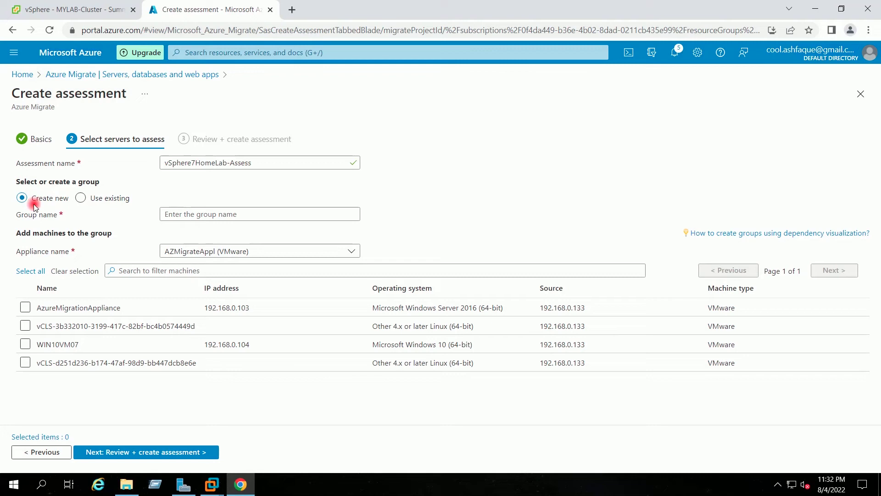
{"action": "left_click_drag", "start_coordinate": [227, 163], "coordinate": [162, 167]}
{"action": "key", "text": "ctrl+c"}
{"action": "left_click", "coordinate": [189, 219]}
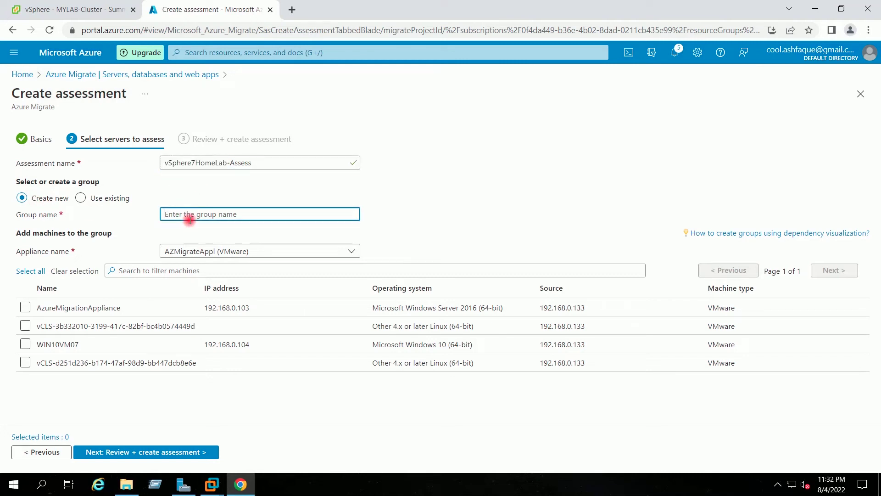
{"action": "key", "text": "ctrl+v"}
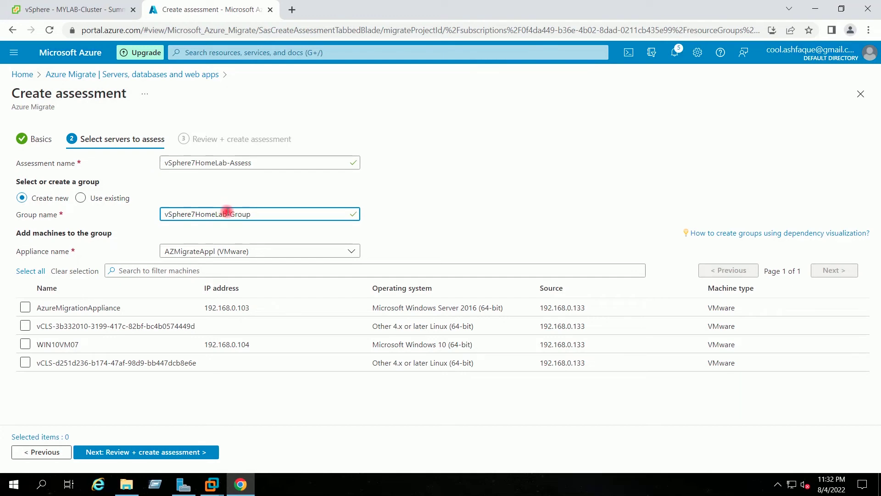
{"action": "left_click", "coordinate": [452, 190]}
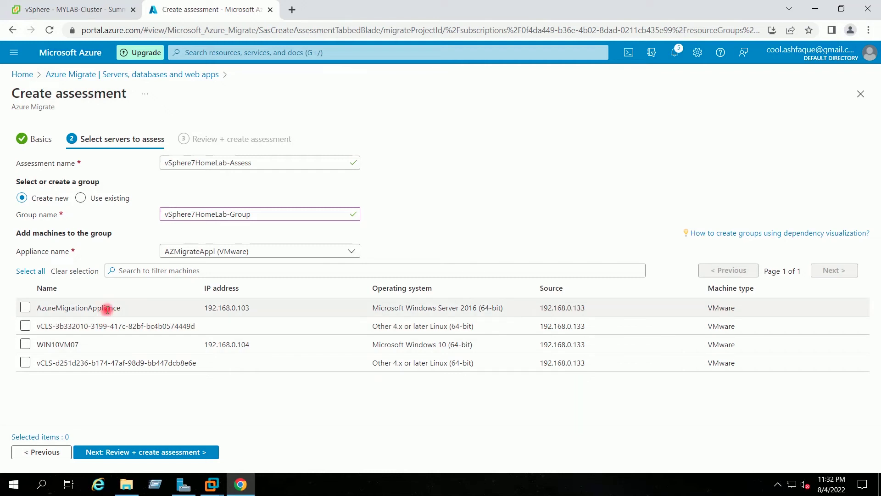
Step: Select only WIN10VM07 for the group and continue to Review + create
{"action": "left_click_drag", "start_coordinate": [79, 326], "coordinate": [96, 327]}
{"action": "left_click_drag", "start_coordinate": [89, 362], "coordinate": [109, 366]}
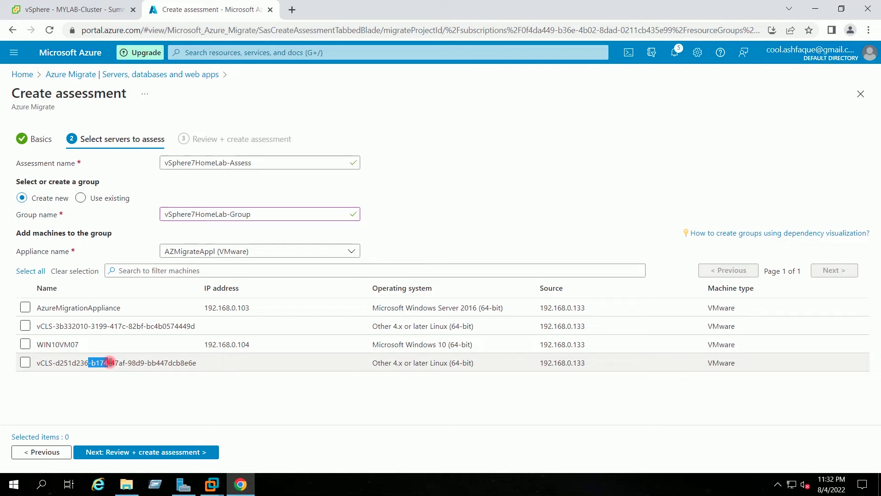
{"action": "left_click", "coordinate": [109, 363]}
{"action": "left_click", "coordinate": [26, 361]}
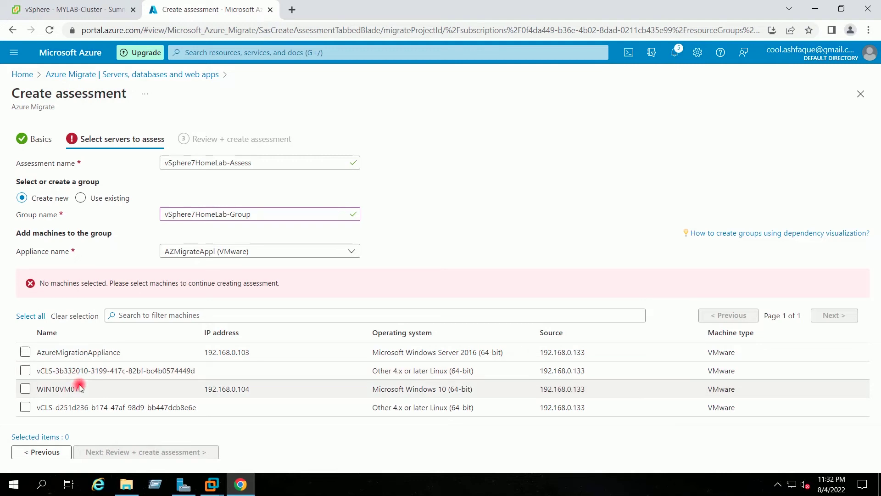
{"action": "left_click", "coordinate": [26, 388]}
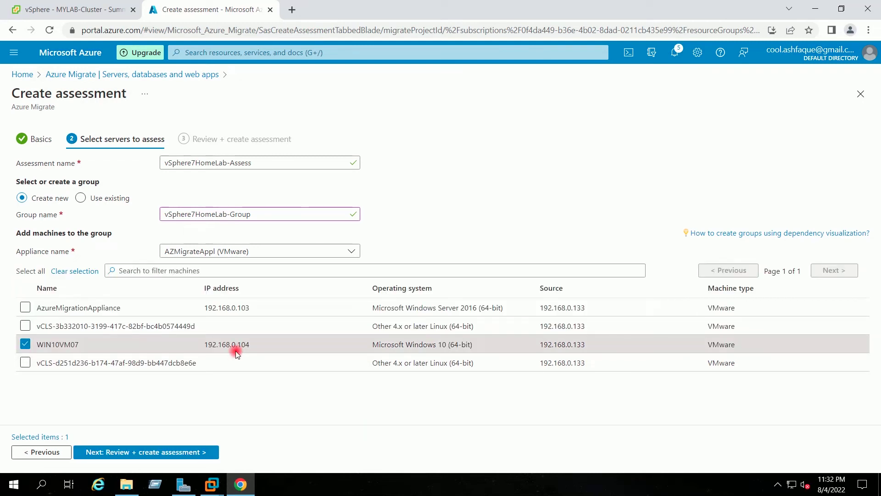
{"action": "left_click", "coordinate": [178, 452]}
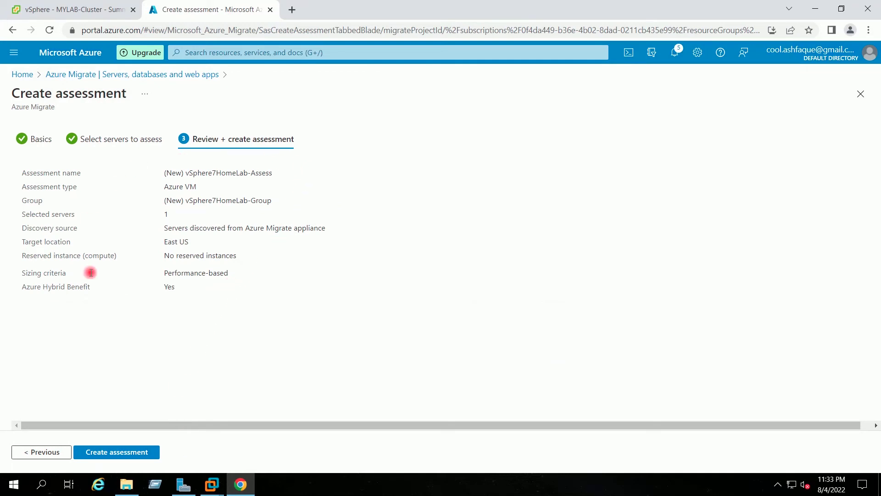
Step: Confirm the summary and create the vSphere7HomeLab-Assess assessment
{"action": "left_click", "coordinate": [112, 453]}
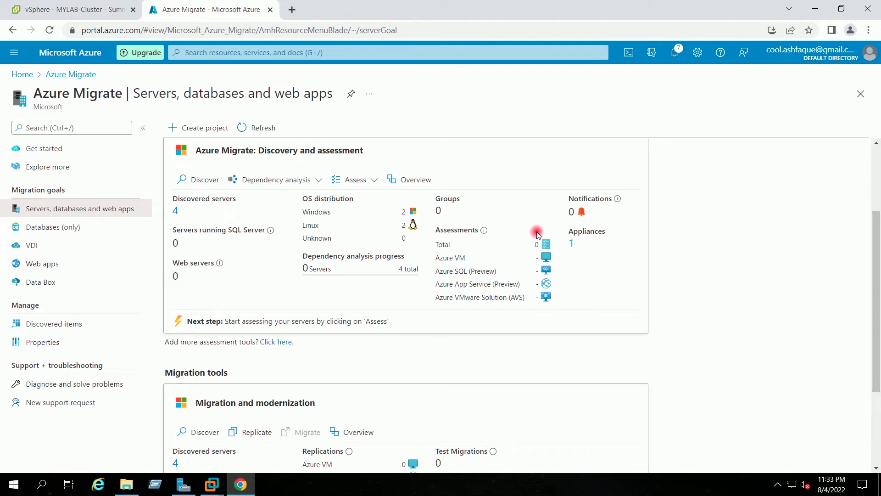
Step: Refresh the counts and verify WIN10VM07 is listed in vSphere7HomeLab-Group's machines table
{"action": "left_click", "coordinate": [243, 128]}
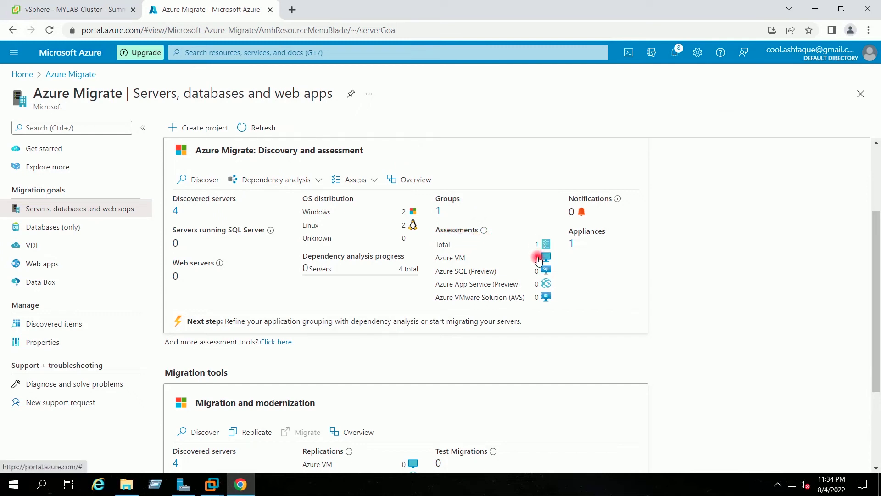
{"action": "left_click", "coordinate": [438, 211]}
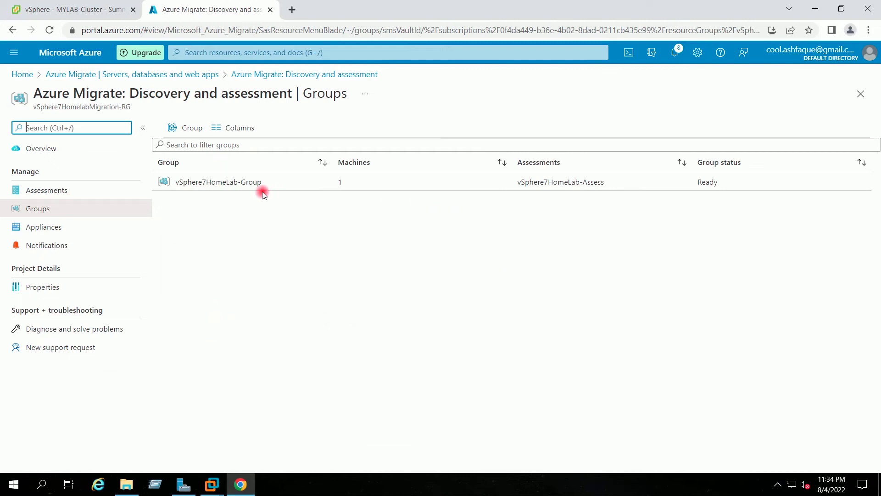
{"action": "left_click", "coordinate": [260, 183]}
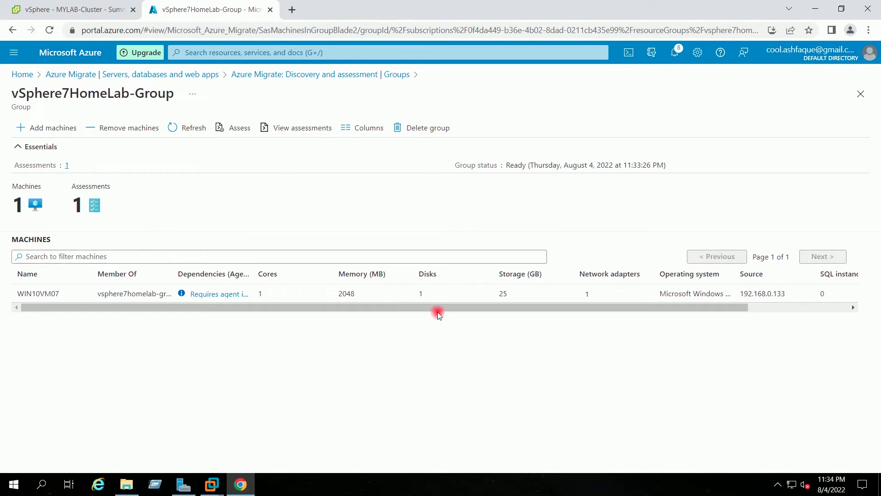
{"action": "left_click_drag", "start_coordinate": [439, 310], "coordinate": [480, 307]}
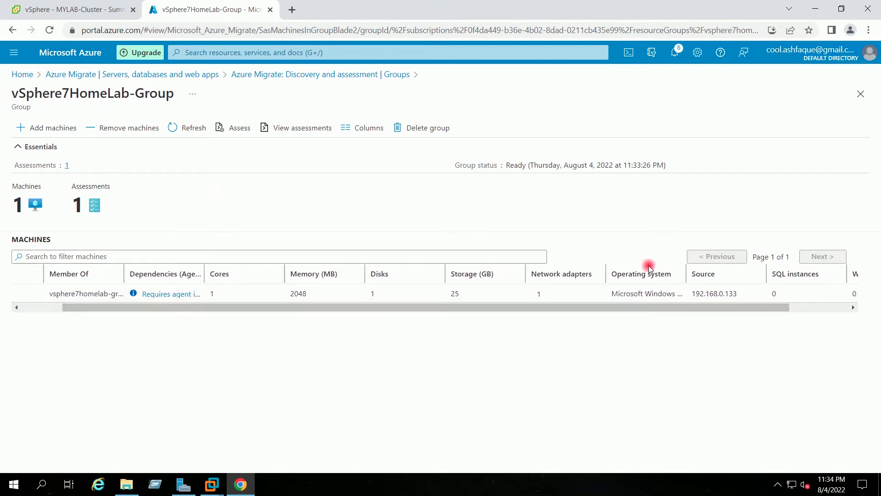
{"action": "left_click_drag", "start_coordinate": [606, 272], "coordinate": [588, 272]}
{"action": "left_click_drag", "start_coordinate": [667, 273], "coordinate": [698, 273]}
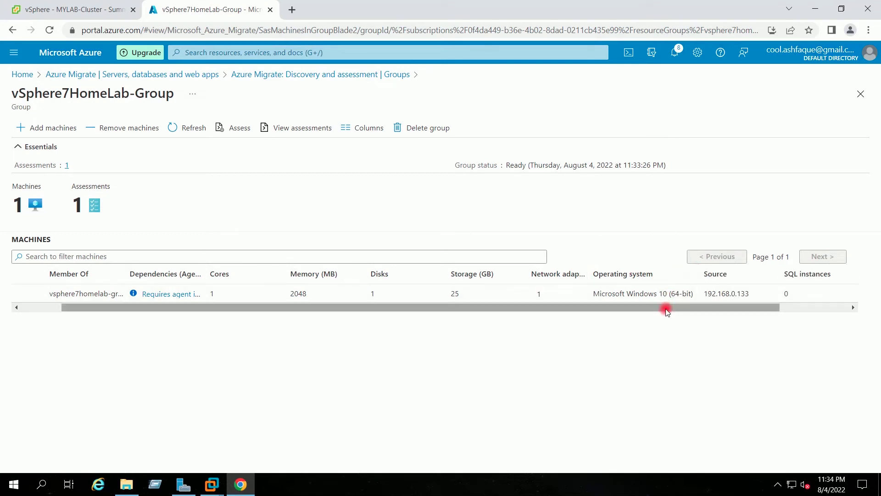
{"action": "left_click_drag", "start_coordinate": [667, 310], "coordinate": [608, 313]}
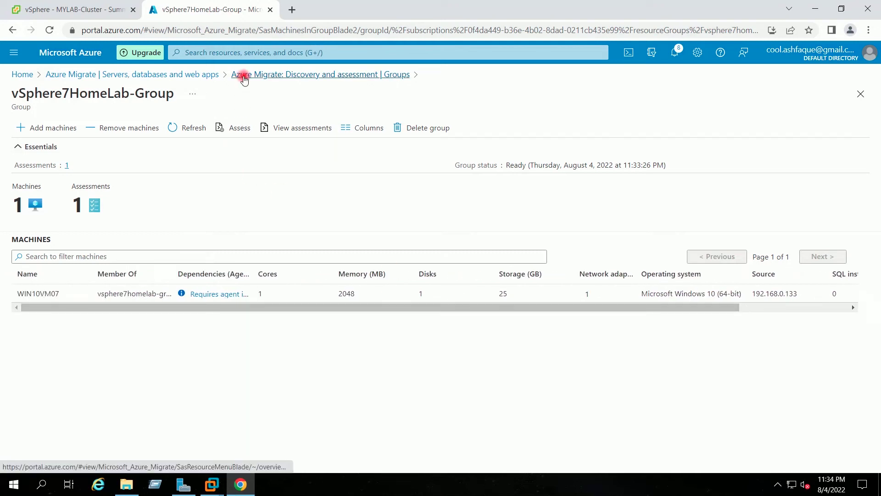
{"action": "left_click", "coordinate": [197, 75]}
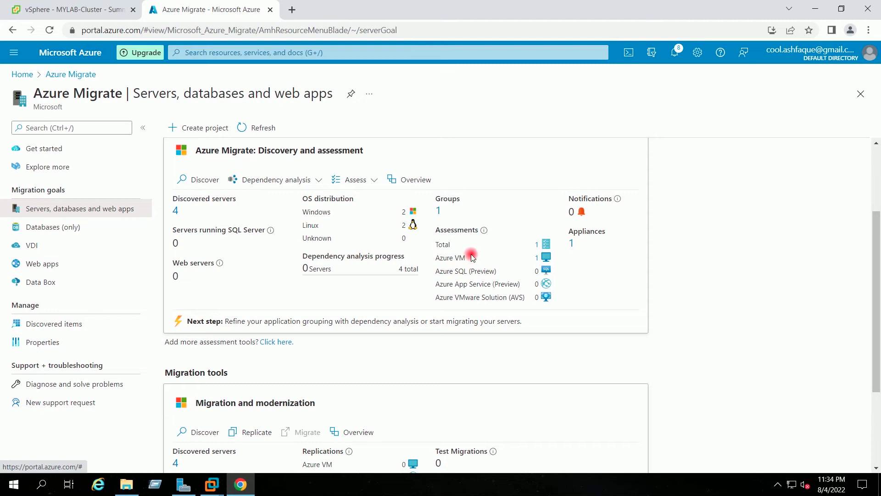
Step: Refresh the Azure VM assessments list until vSphere7HomeLab-Assess shows Ready, then return to the overview
{"action": "left_click", "coordinate": [538, 260]}
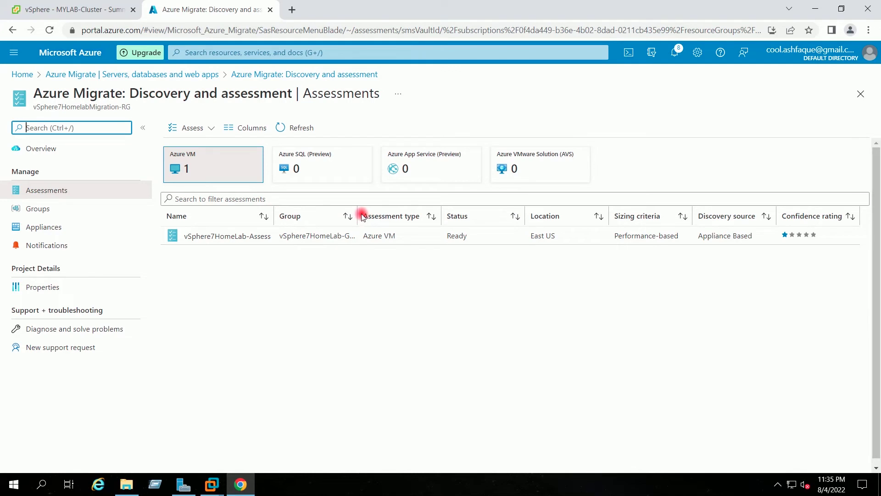
{"action": "left_click_drag", "start_coordinate": [360, 213], "coordinate": [392, 214]}
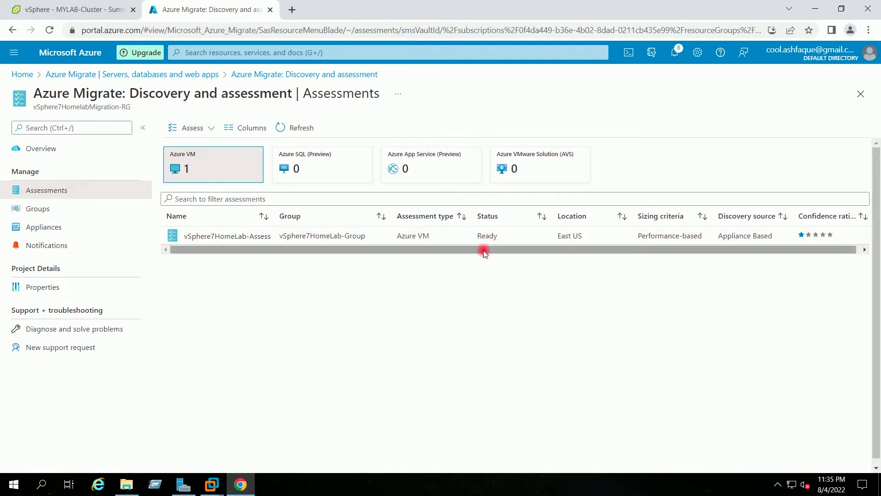
{"action": "left_click", "coordinate": [308, 128]}
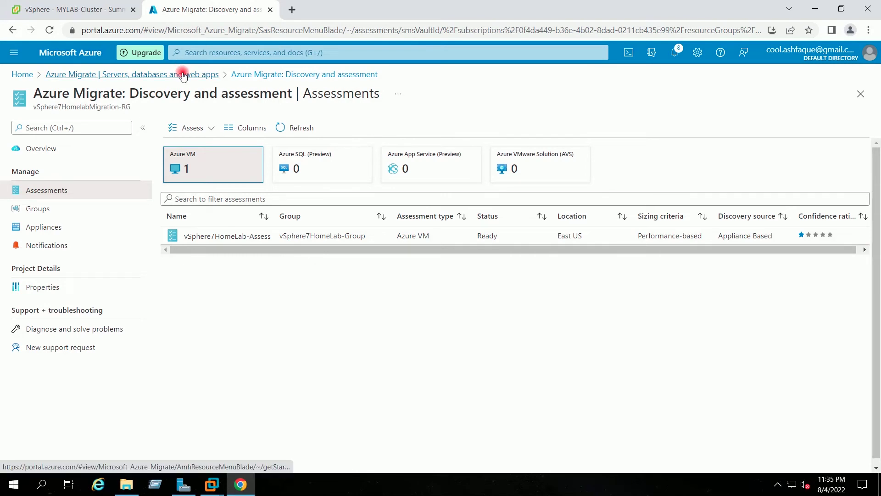
{"action": "left_click", "coordinate": [182, 75]}
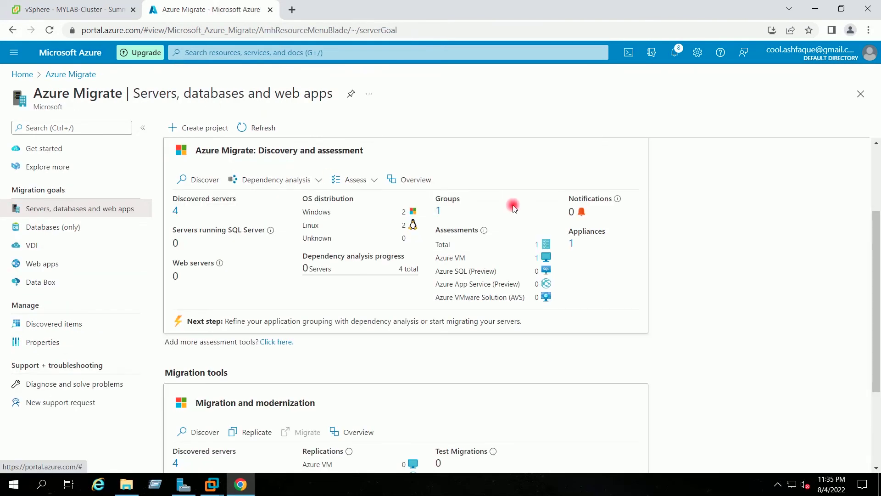
{"action": "scroll", "coordinate": [733, 235], "scroll_direction": "down", "scroll_amount": 1}
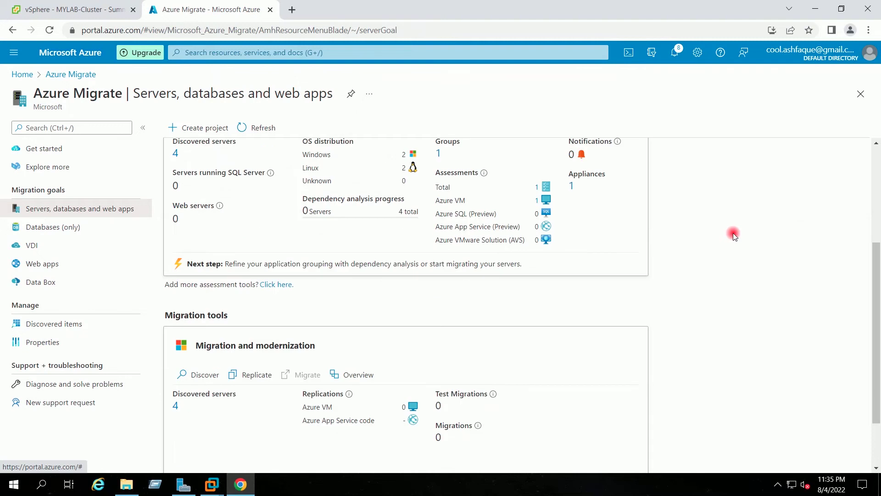
{"action": "scroll", "coordinate": [734, 235], "scroll_direction": "up", "scroll_amount": 1}
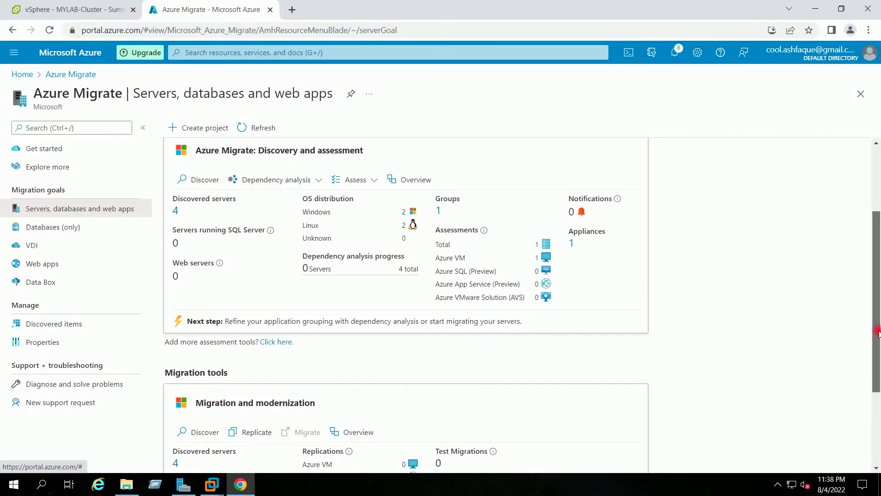
Step: Start replication of servers or virtual machines (VM) to Azure VM under Migration tools
{"action": "left_click_drag", "start_coordinate": [877, 324], "coordinate": [877, 381]}
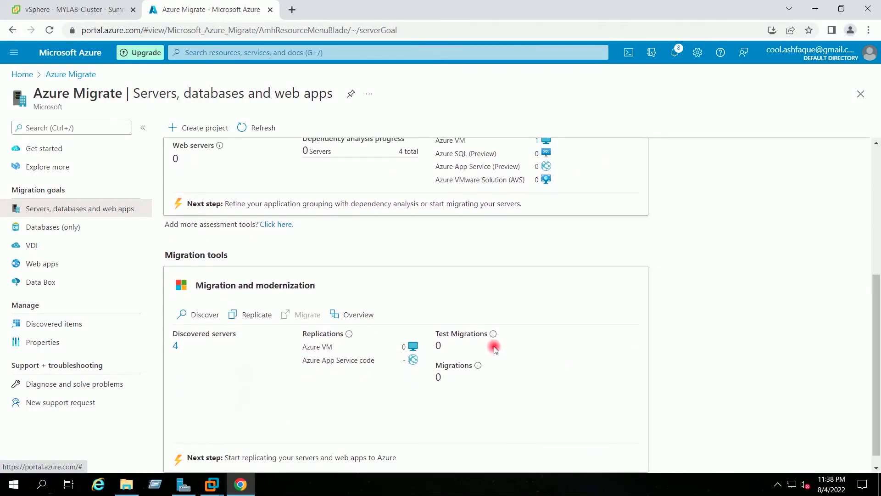
{"action": "left_click", "coordinate": [247, 314]}
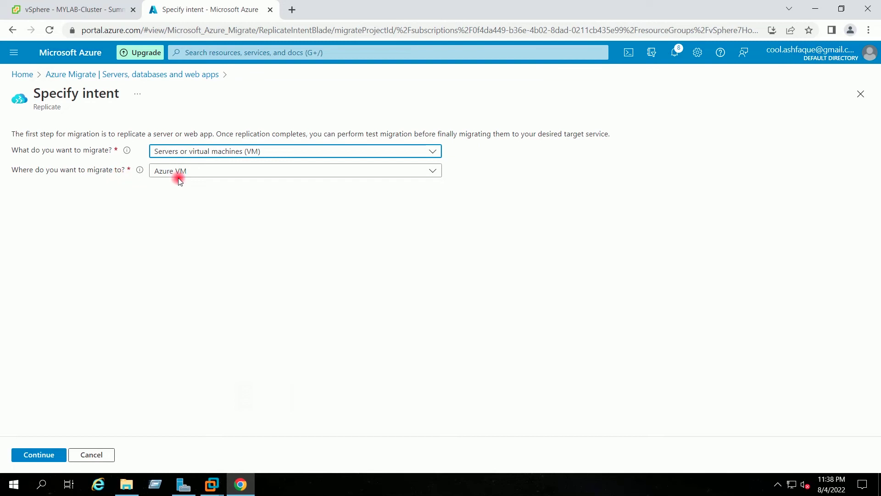
{"action": "left_click", "coordinate": [39, 455]}
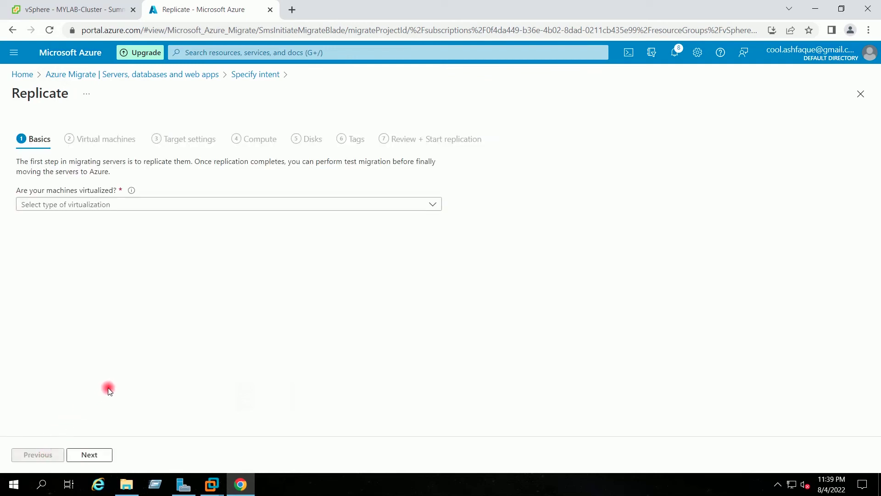
Step: Choose 'Yes, with VMware vSphere' and the AZMigrateAppl appliance, then advance to Virtual machines
{"action": "left_click", "coordinate": [107, 204]}
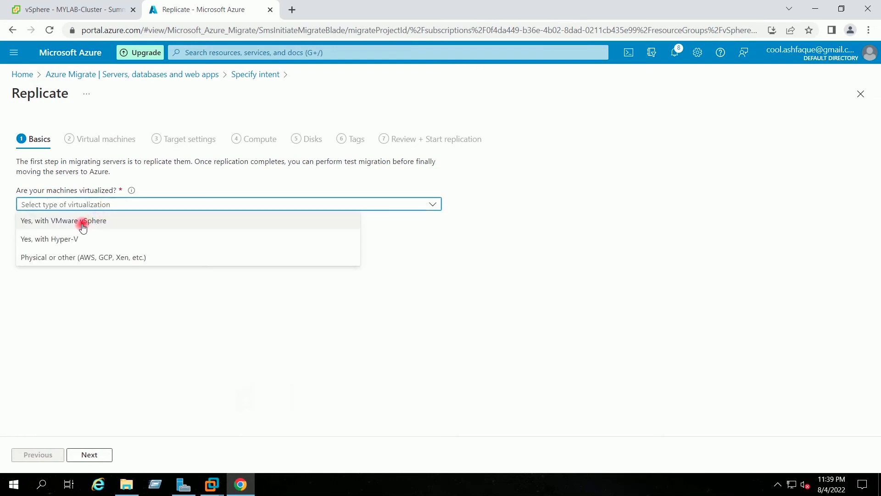
{"action": "left_click", "coordinate": [84, 222]}
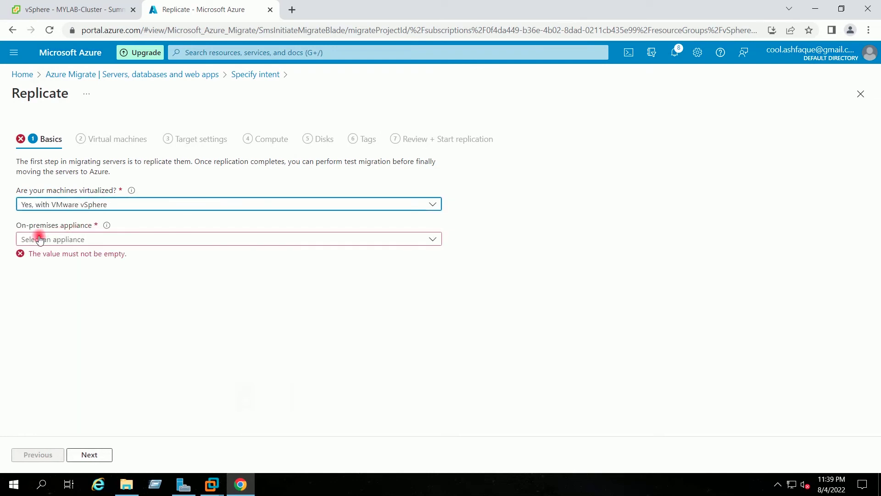
{"action": "left_click", "coordinate": [102, 240]}
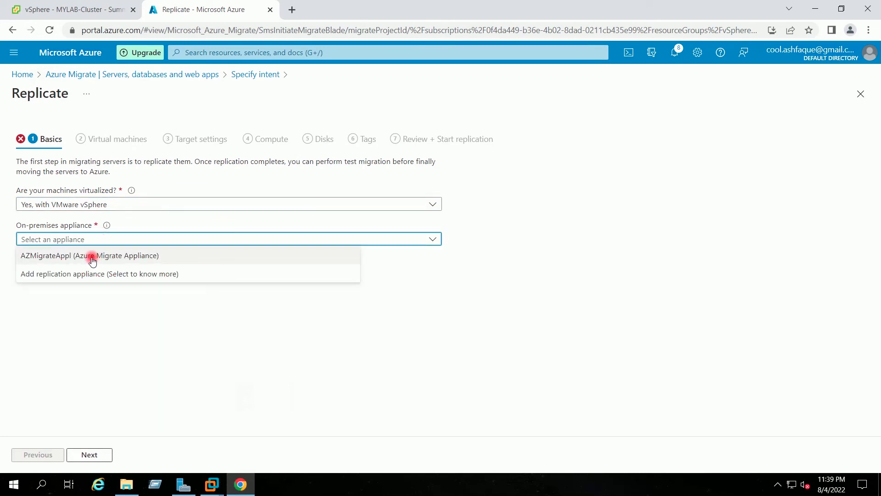
{"action": "left_click", "coordinate": [92, 257]}
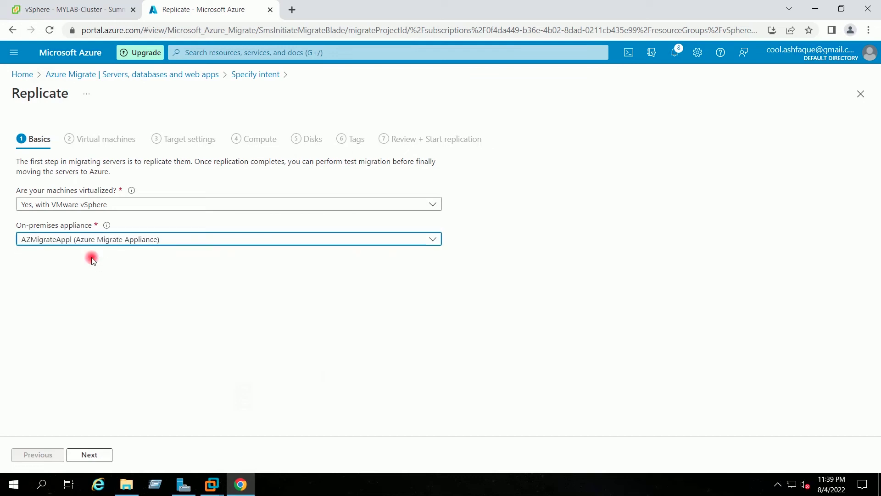
{"action": "left_click", "coordinate": [92, 260]}
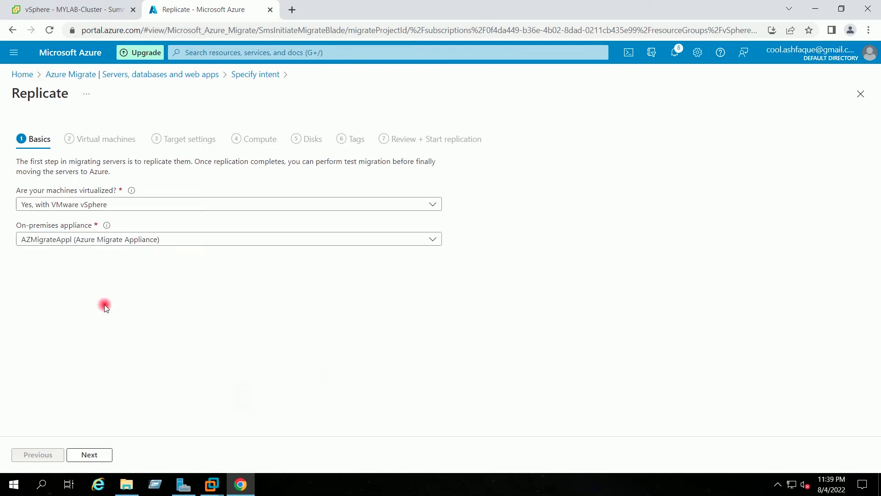
{"action": "left_click", "coordinate": [102, 458]}
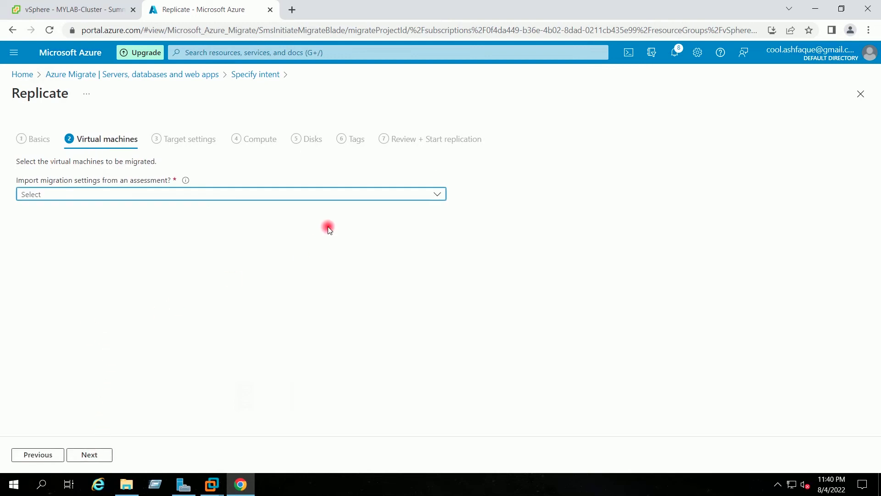
Step: Import migration settings from vSphere7HomeLab-Group's vSphere7HomeLab-Assess assessment
{"action": "left_click", "coordinate": [322, 197]}
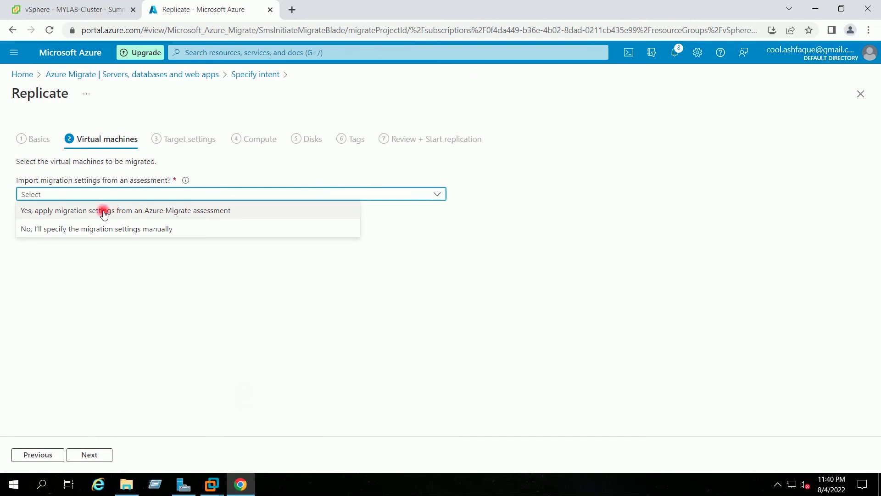
{"action": "left_click", "coordinate": [133, 212]}
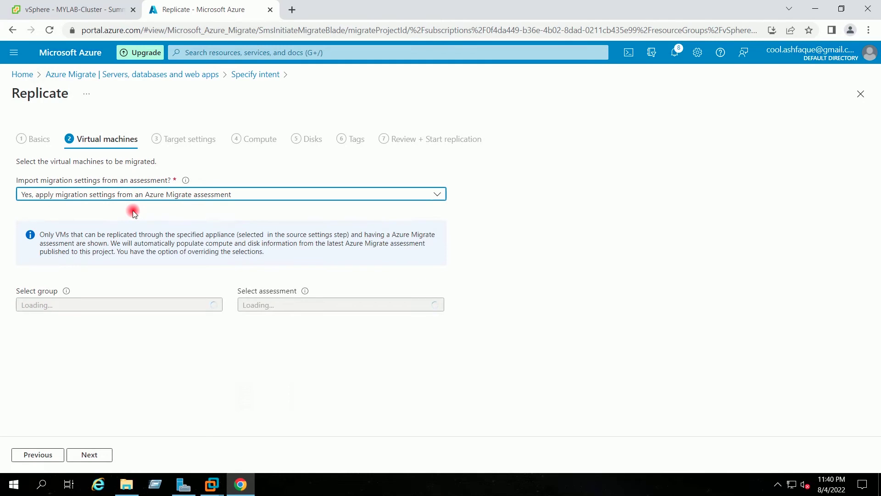
{"action": "left_click", "coordinate": [194, 305]}
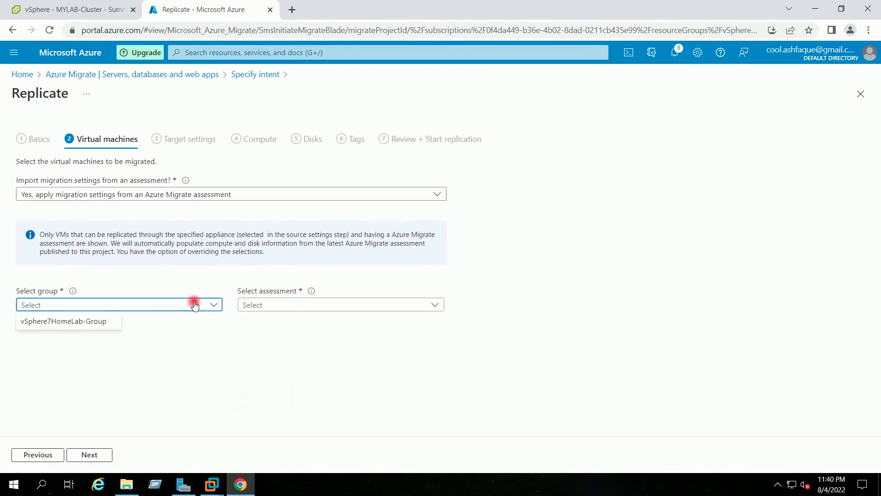
{"action": "left_click", "coordinate": [94, 318]}
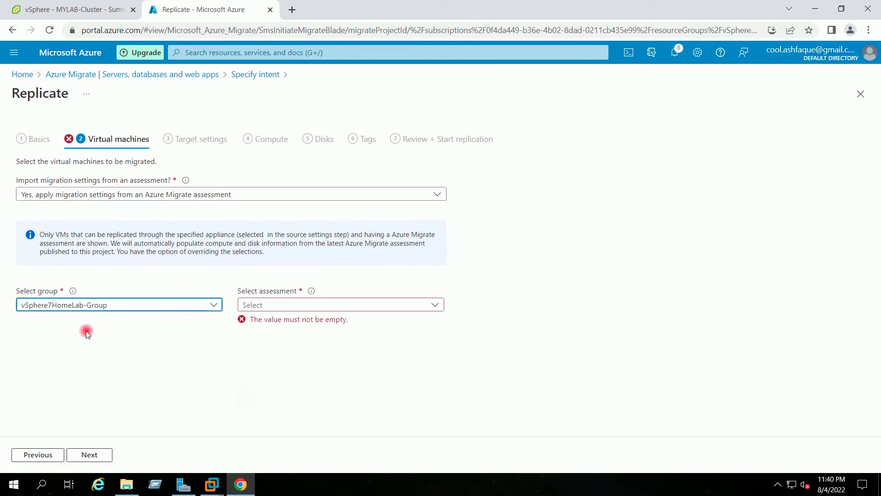
{"action": "left_click", "coordinate": [435, 307]}
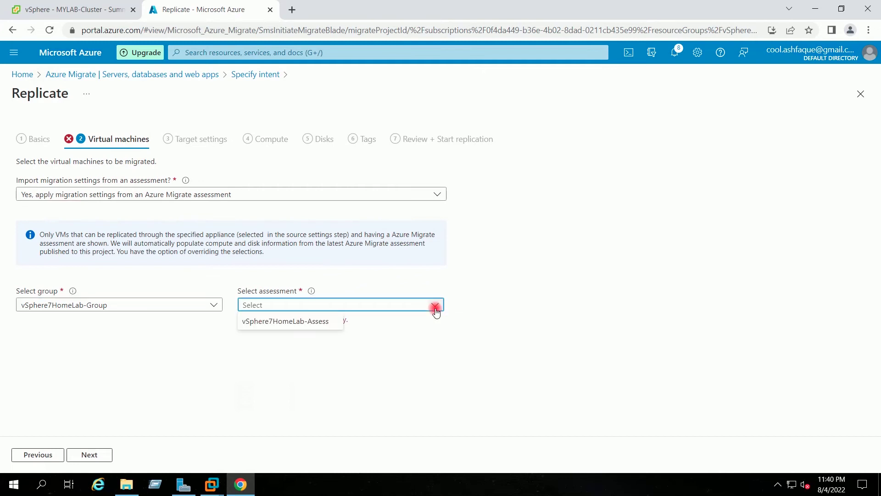
{"action": "left_click", "coordinate": [319, 322]}
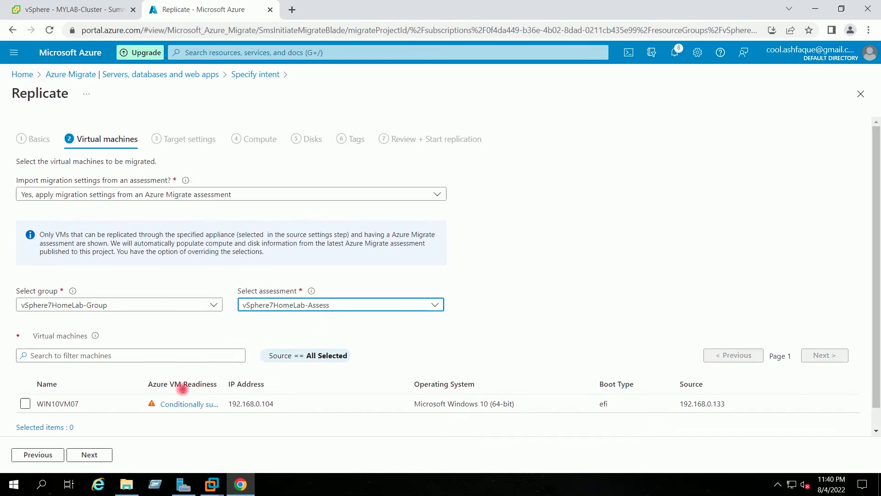
Step: Select WIN10VM07 for replication and move on to Target settings
{"action": "left_click", "coordinate": [25, 403]}
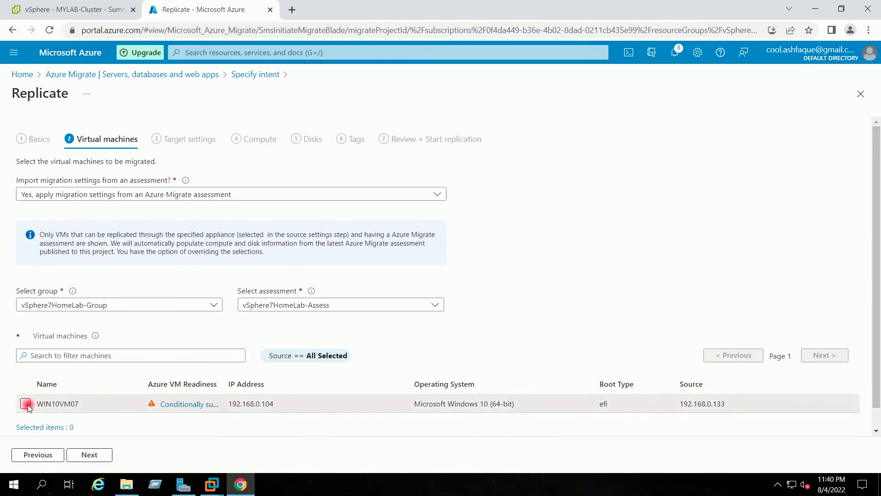
{"action": "left_click", "coordinate": [92, 456]}
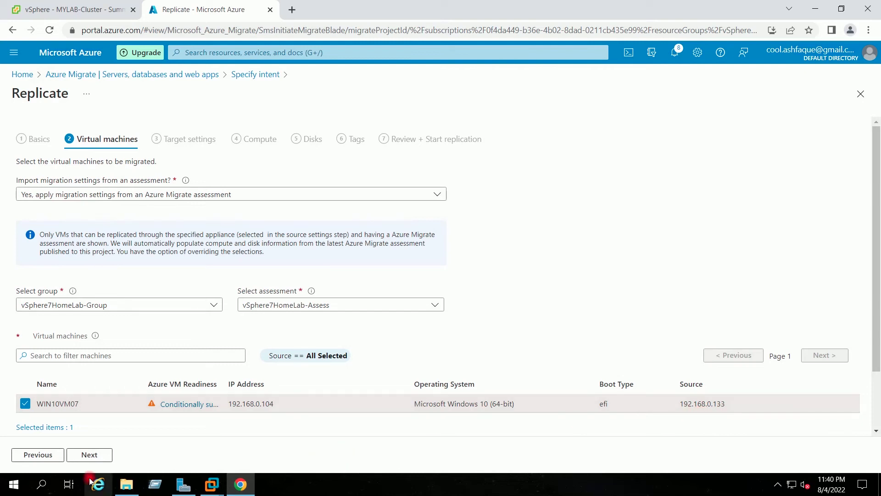
{"action": "left_click", "coordinate": [88, 455]}
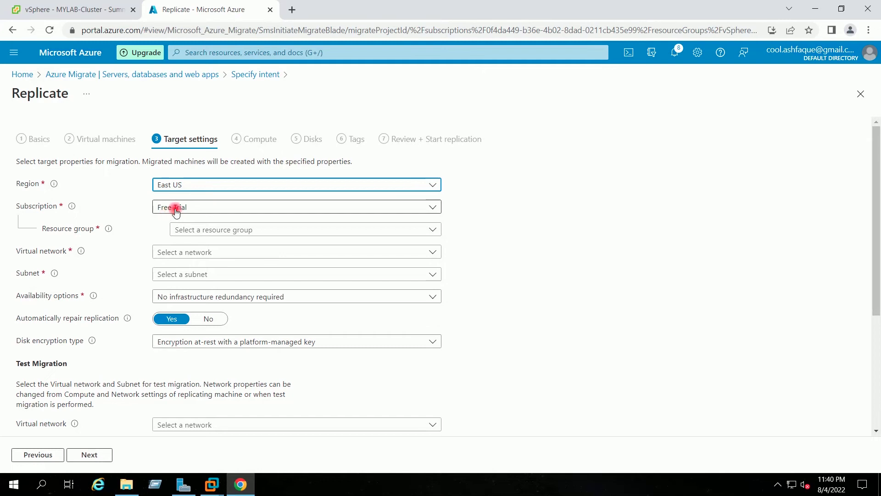
Step: Target resource group VirtualTechbx-RG and virtual network VirtualTechbox-VNet
{"action": "left_click", "coordinate": [416, 231]}
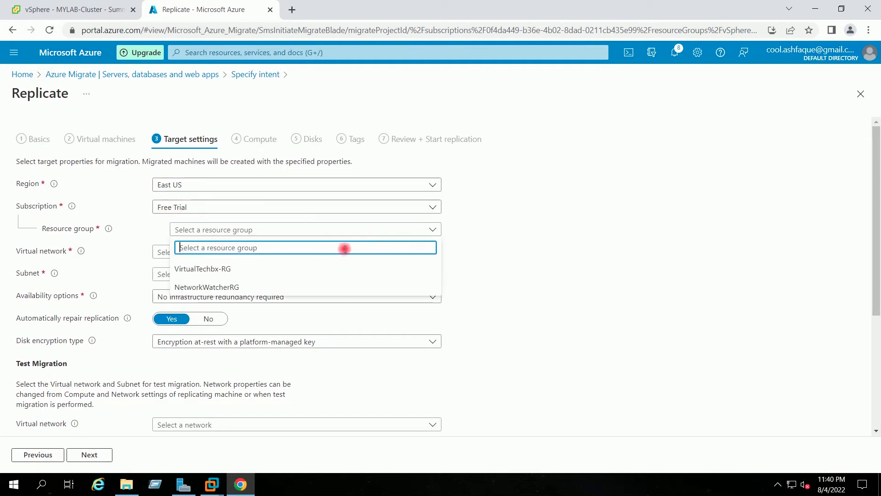
{"action": "left_click", "coordinate": [228, 273]}
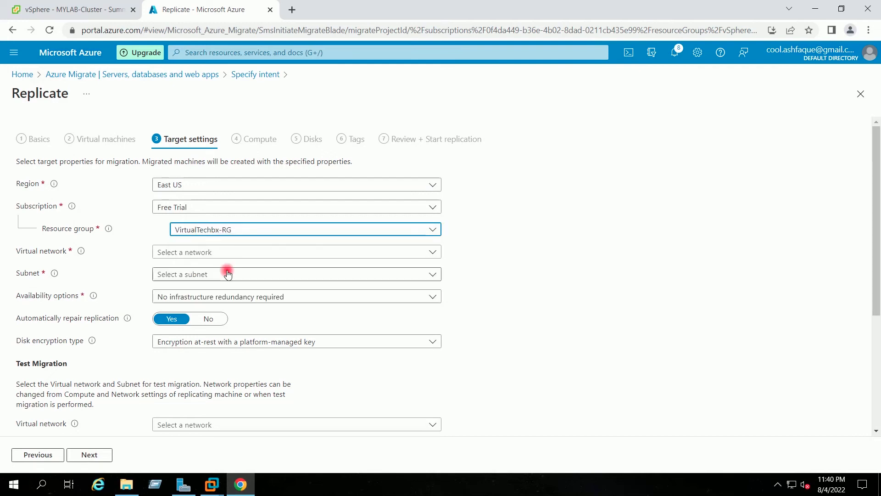
{"action": "left_click", "coordinate": [412, 252]}
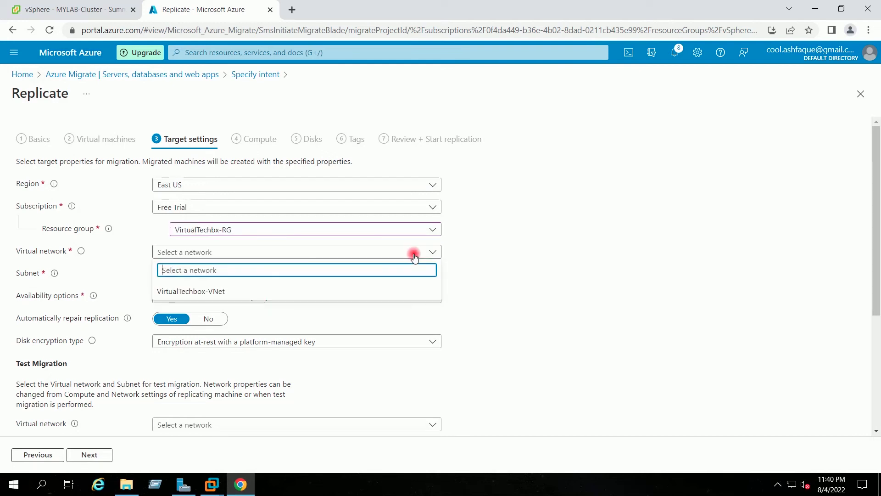
{"action": "left_click", "coordinate": [217, 292]}
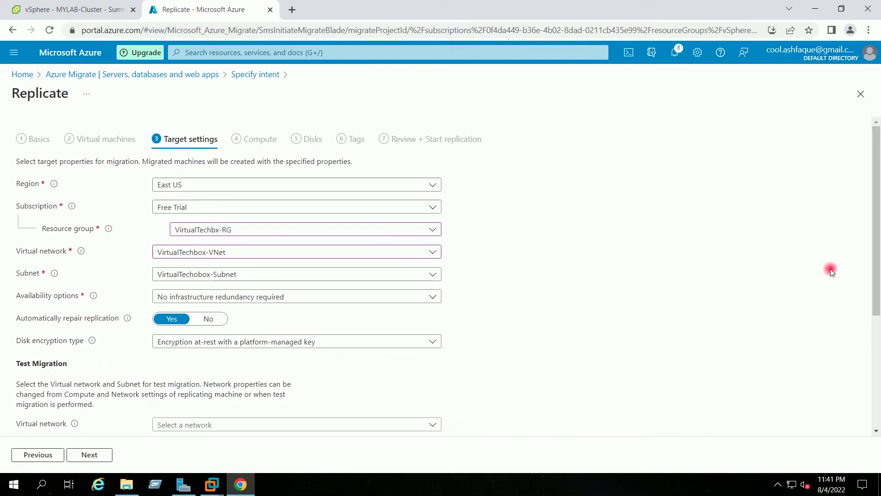
Step: Apply Azure Hybrid Benefit with Software Assurance confirmed, keep compute defaults, and reach Disks
{"action": "left_click_drag", "start_coordinate": [875, 256], "coordinate": [876, 321]}
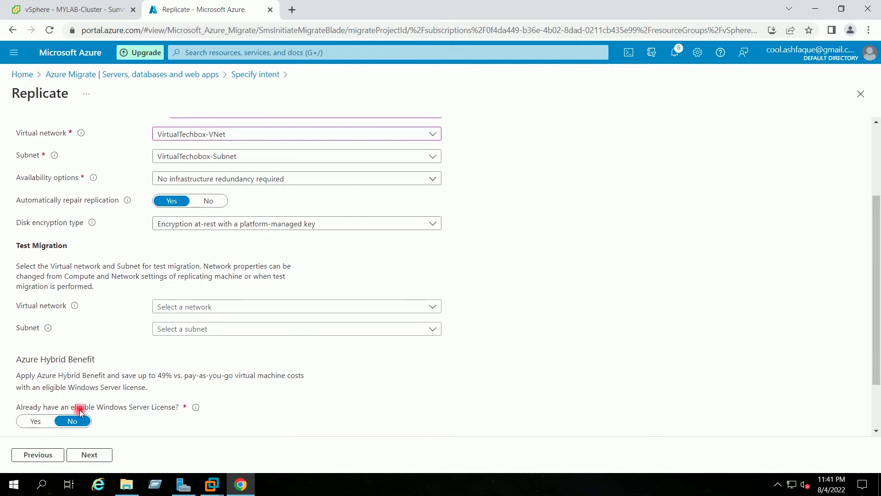
{"action": "left_click", "coordinate": [35, 422]}
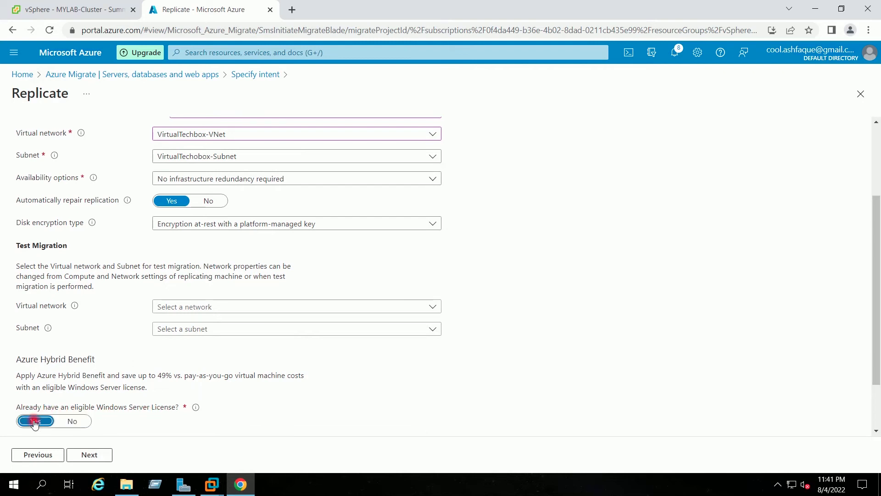
{"action": "left_click_drag", "start_coordinate": [871, 251], "coordinate": [878, 313]}
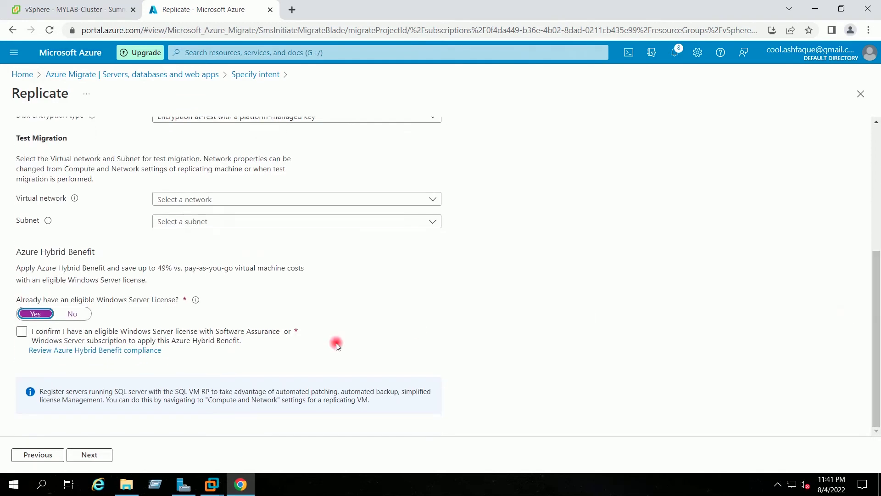
{"action": "left_click", "coordinate": [22, 332]}
{"action": "left_click", "coordinate": [21, 334]}
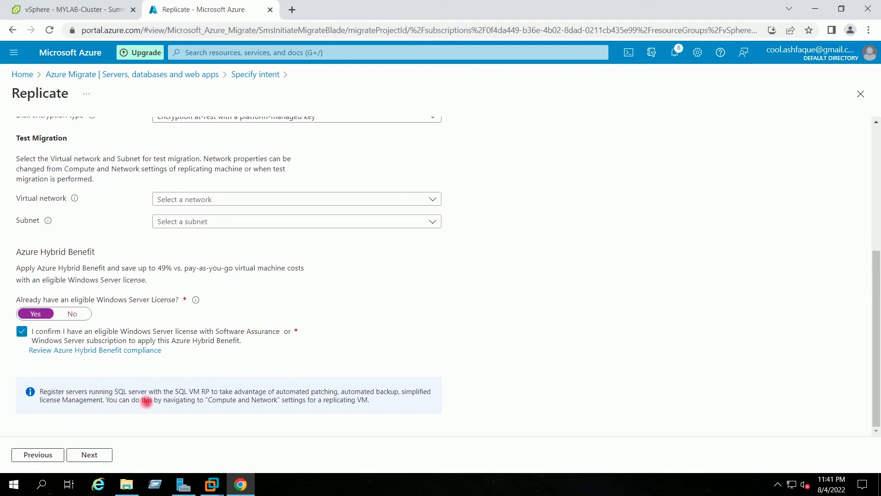
{"action": "left_click", "coordinate": [105, 458]}
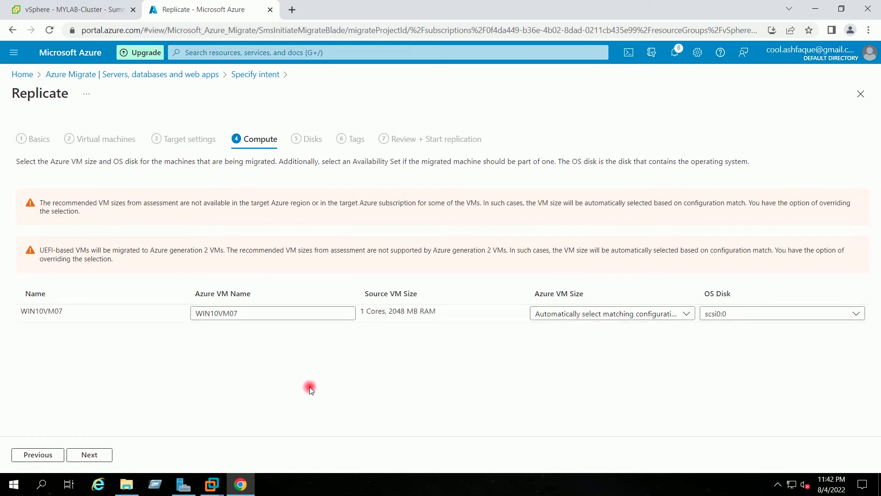
{"action": "left_click", "coordinate": [90, 454]}
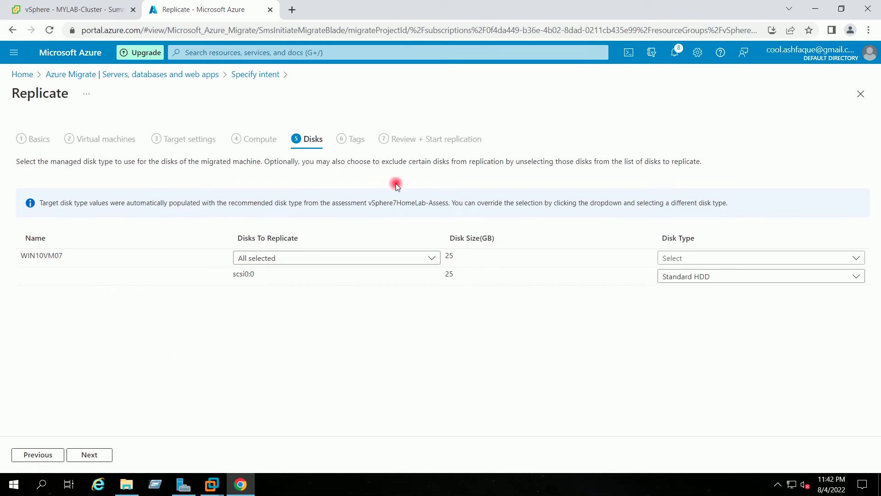
Step: Change WIN10VM07's disk type to Premium and proceed to Tags
{"action": "left_click", "coordinate": [744, 260]}
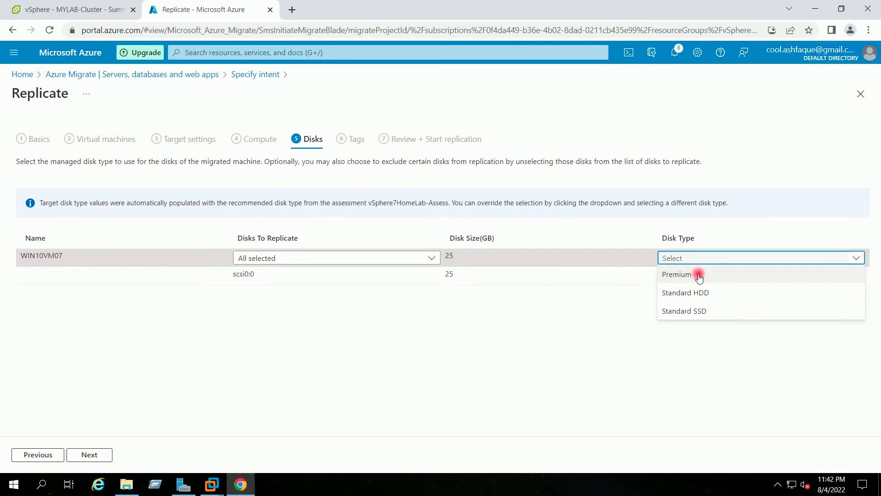
{"action": "left_click", "coordinate": [717, 275]}
{"action": "left_click", "coordinate": [406, 334]}
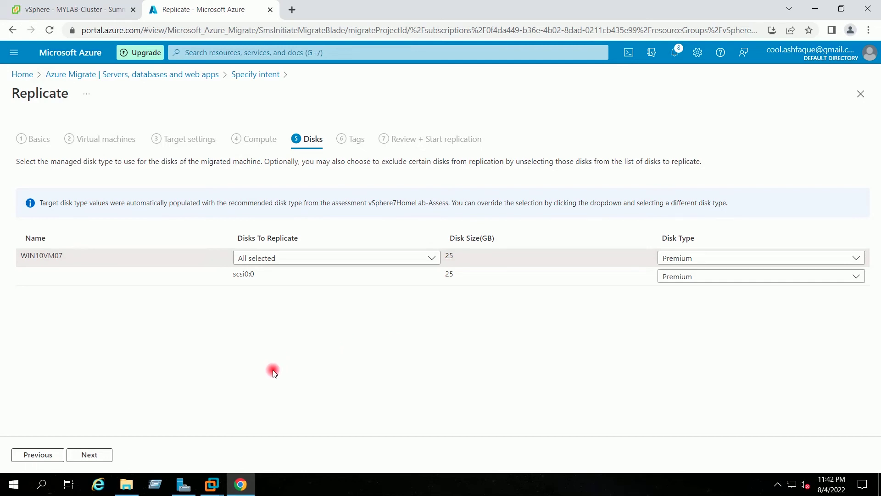
{"action": "left_click", "coordinate": [105, 457]}
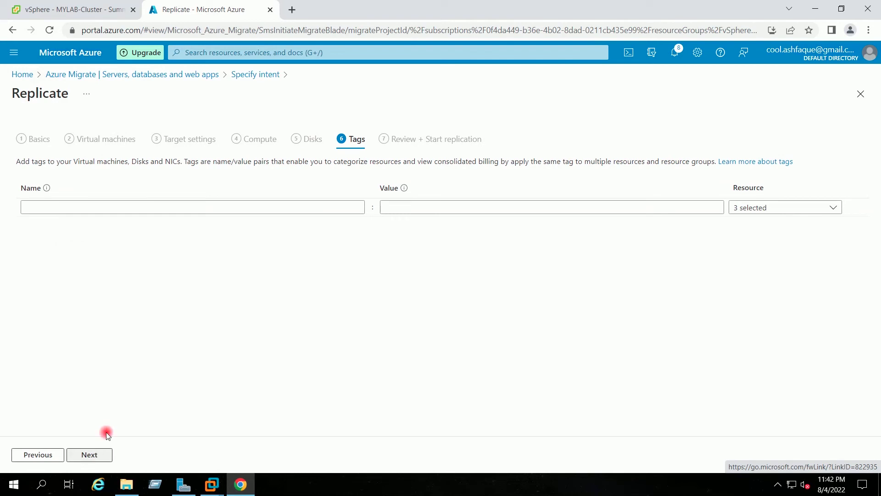
Step: Skip tags, review the 1-VM East US summary, and start replicating WIN10VM07
{"action": "left_click", "coordinate": [93, 454]}
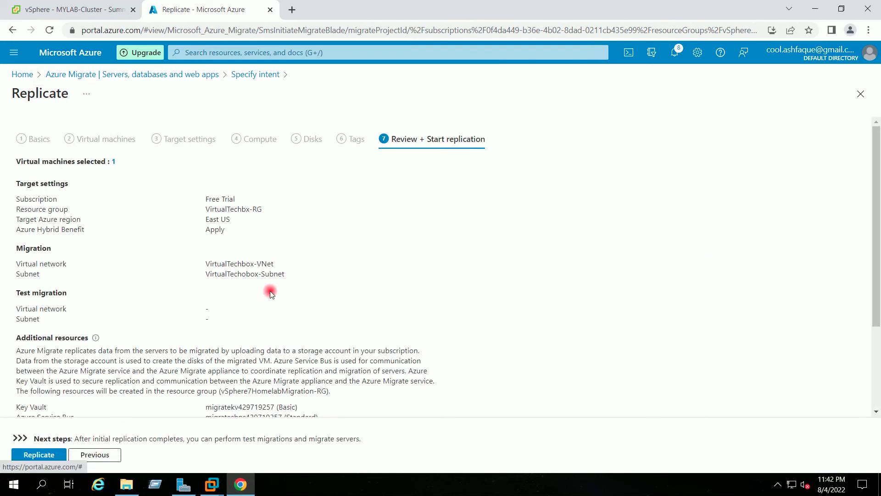
{"action": "scroll", "coordinate": [270, 290], "scroll_direction": "down", "scroll_amount": 3}
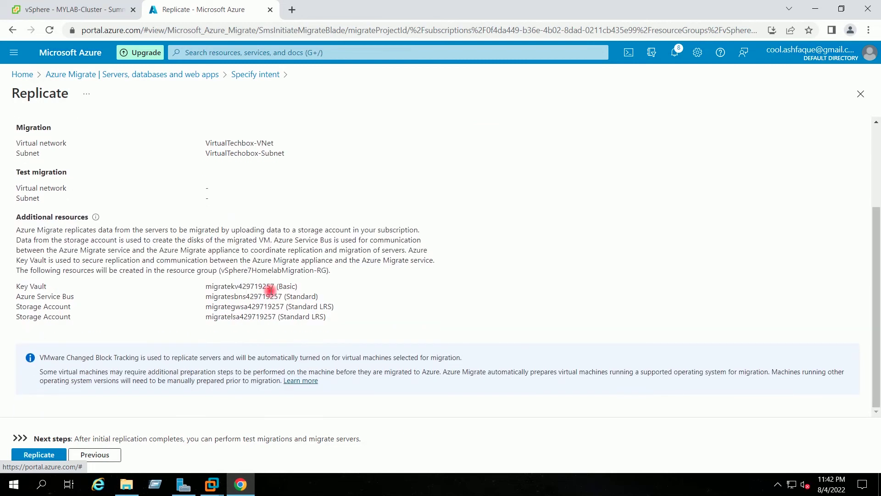
{"action": "scroll", "coordinate": [270, 289], "scroll_direction": "up", "scroll_amount": 3}
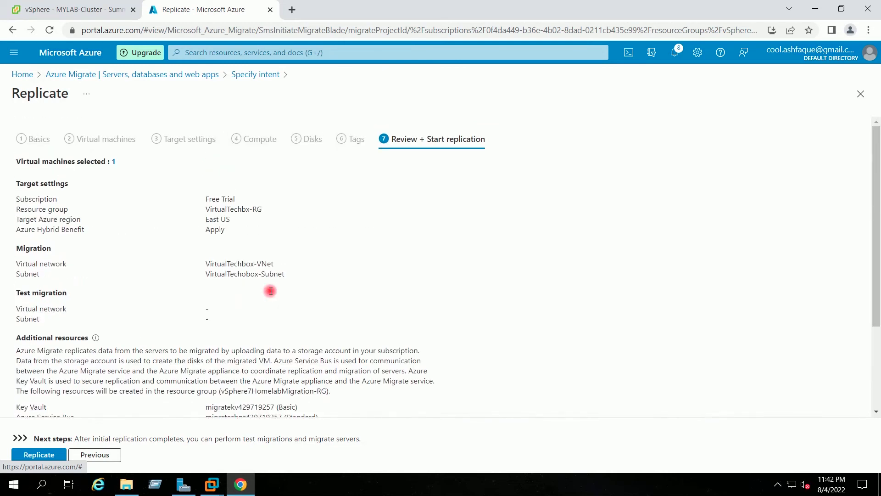
{"action": "scroll", "coordinate": [271, 294], "scroll_direction": "down", "scroll_amount": 3}
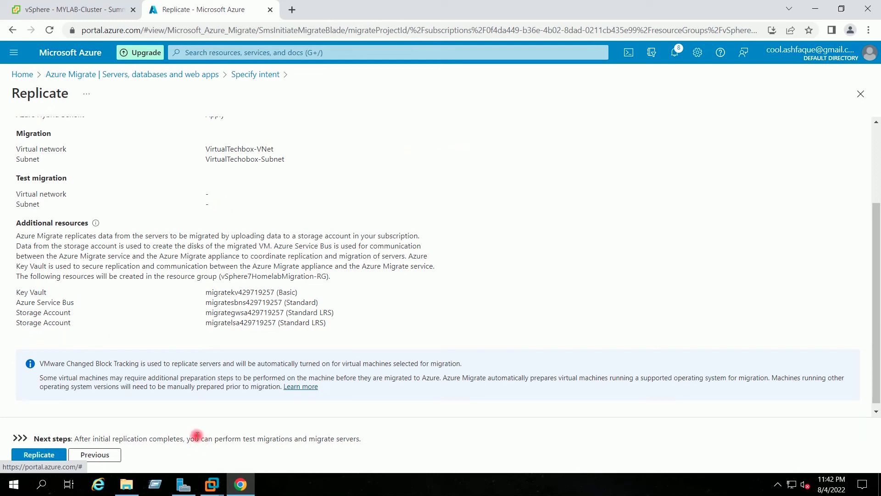
{"action": "scroll", "coordinate": [189, 412], "scroll_direction": "up", "scroll_amount": 3}
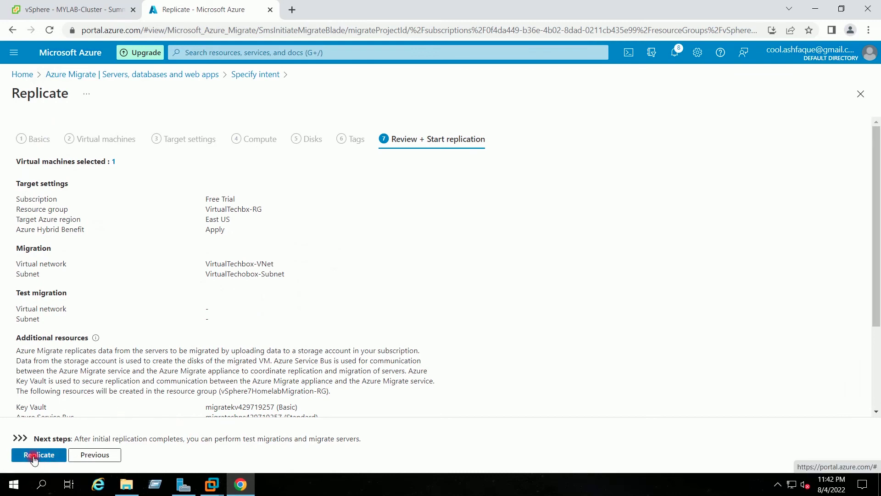
{"action": "left_click", "coordinate": [34, 456]}
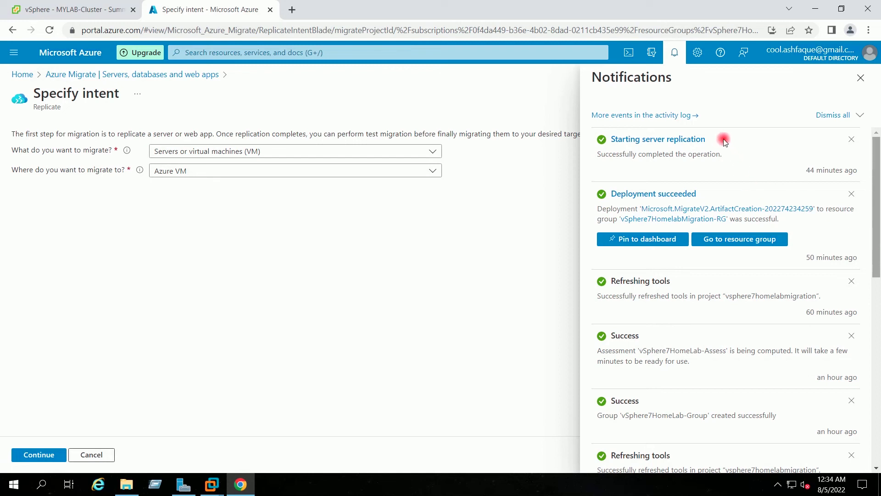
Step: Close notifications and go Home → Azure Migrate → Servers, databases and web apps, down to Migration tools
{"action": "left_click", "coordinate": [859, 76]}
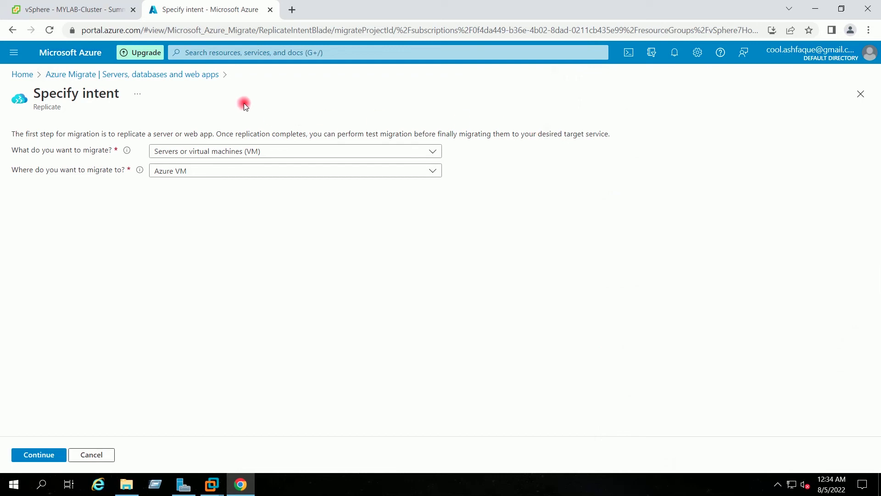
{"action": "left_click", "coordinate": [27, 77]}
{"action": "left_click", "coordinate": [219, 121]}
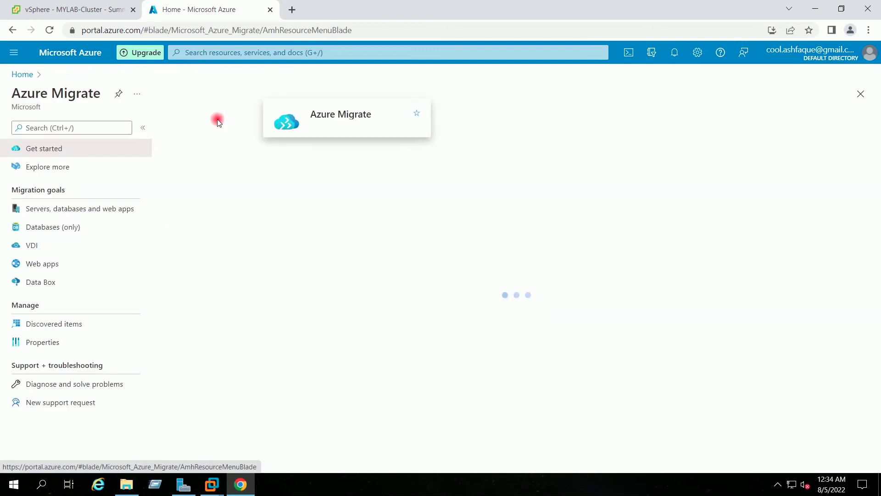
{"action": "left_click", "coordinate": [89, 209]}
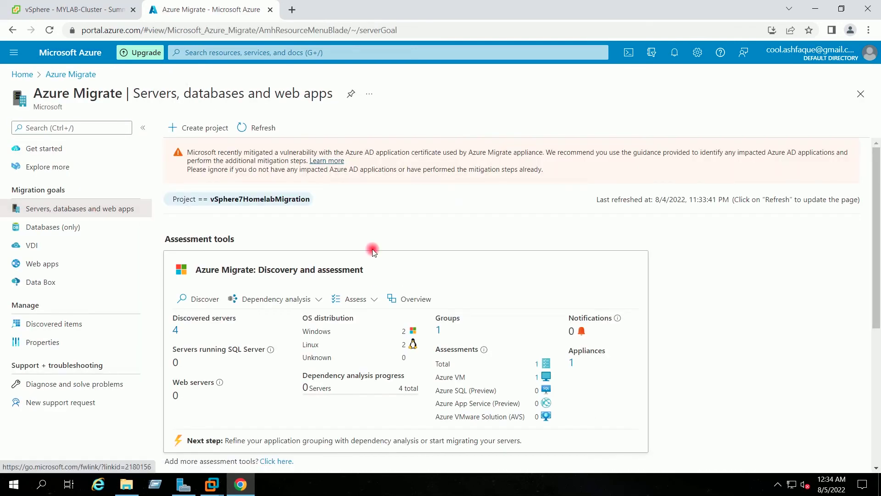
{"action": "scroll", "coordinate": [445, 222], "scroll_direction": "down", "scroll_amount": 1}
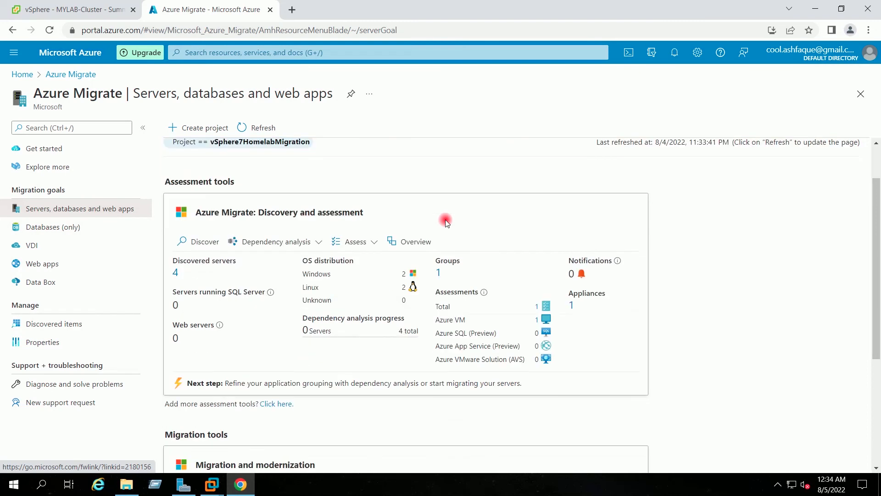
{"action": "scroll", "coordinate": [445, 219], "scroll_direction": "down", "scroll_amount": 1}
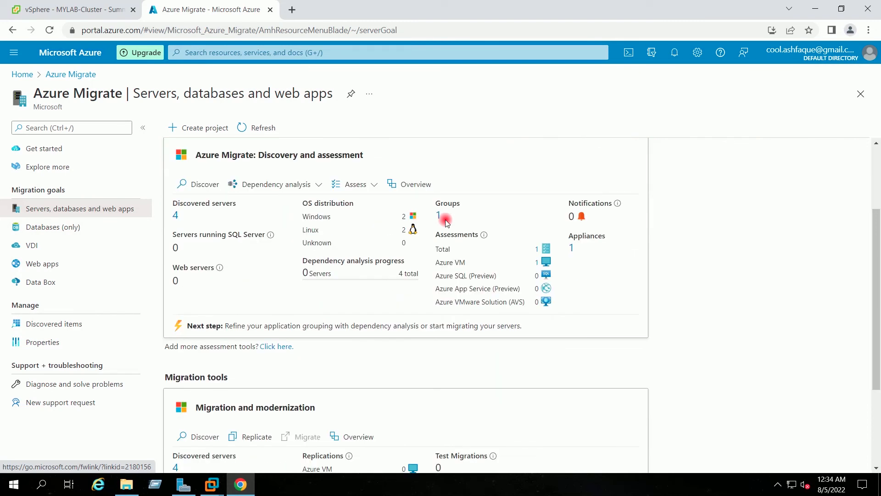
{"action": "scroll", "coordinate": [446, 222], "scroll_direction": "down", "scroll_amount": 1}
{"action": "scroll", "coordinate": [445, 219], "scroll_direction": "down", "scroll_amount": 2}
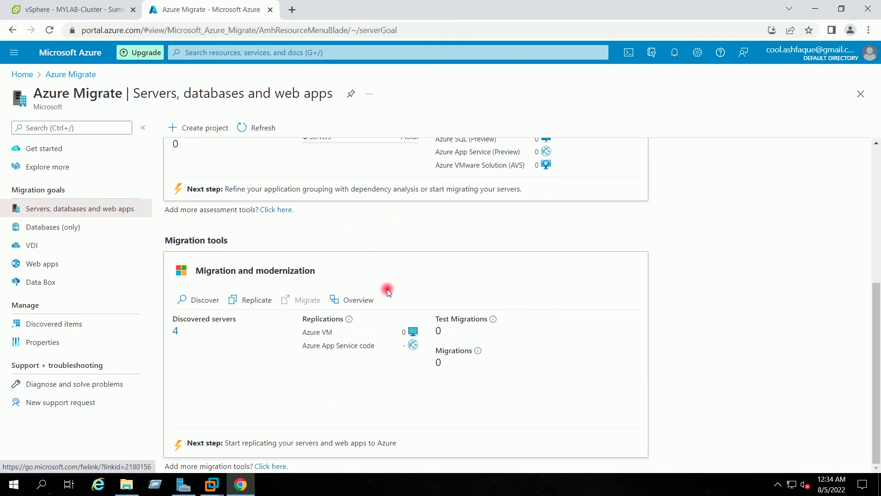
Step: Check the Server Migration jobs list for WIN10VM07's successful start-replication job, then go Home
{"action": "left_click", "coordinate": [353, 301]}
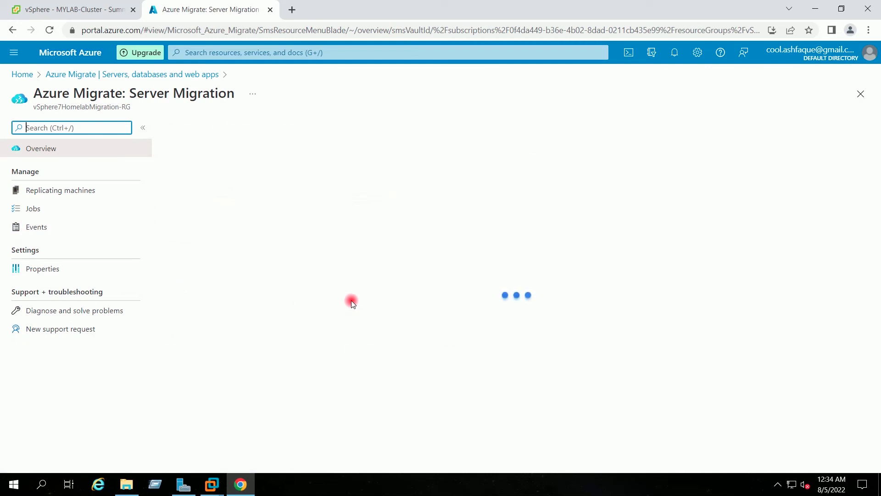
{"action": "left_click", "coordinate": [33, 208]}
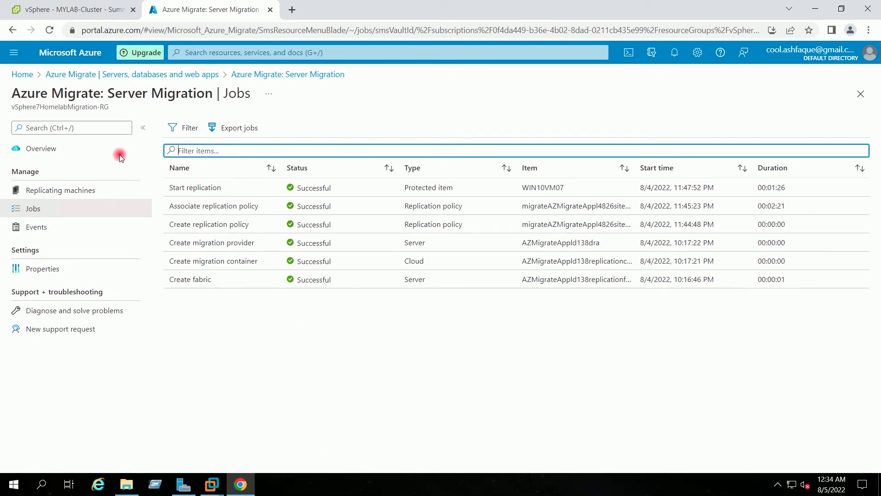
{"action": "left_click", "coordinate": [24, 75]}
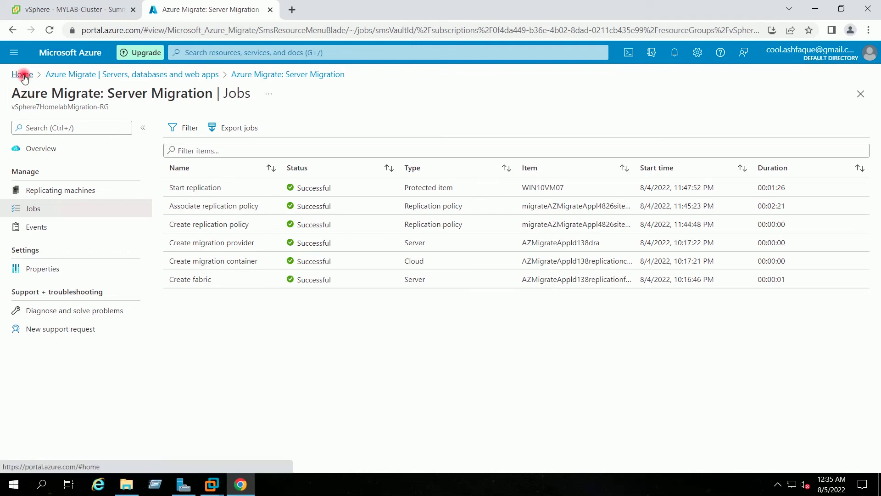
Step: Reopen Azure Migrate's servers overview and open the Azure VM replications list for WIN10VM07
{"action": "left_click", "coordinate": [816, 7]}
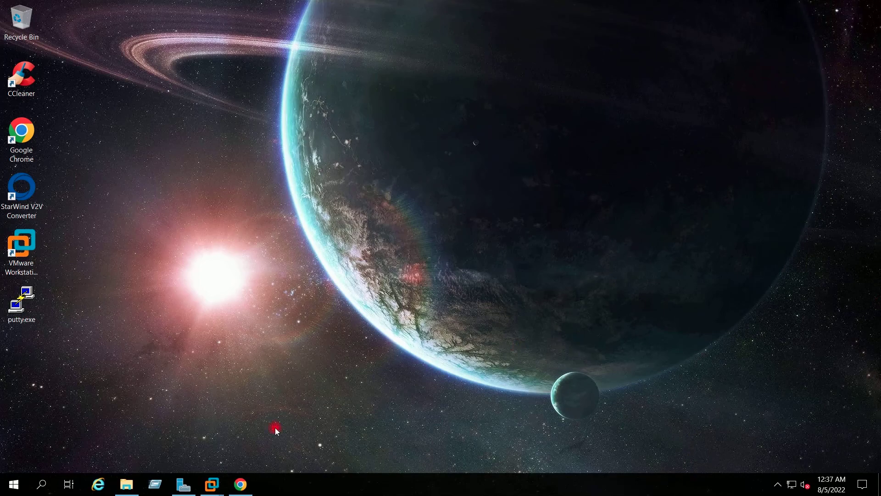
{"action": "left_click", "coordinate": [241, 484]}
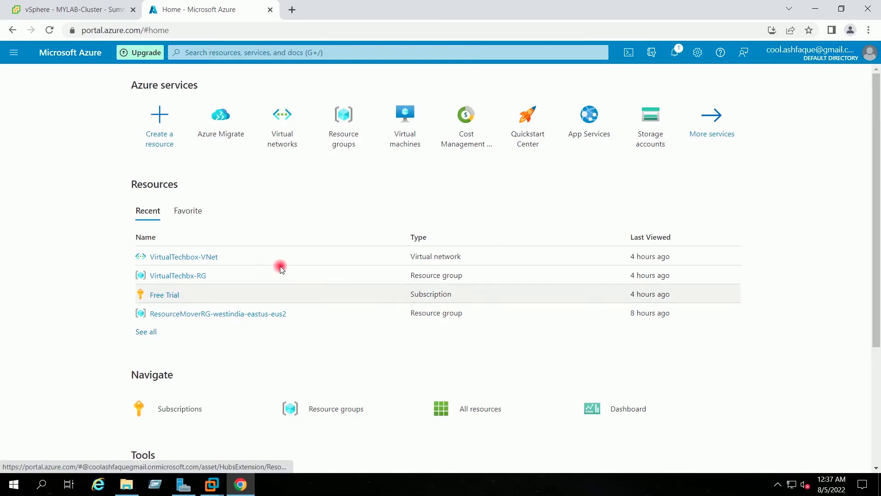
{"action": "left_click", "coordinate": [221, 132]}
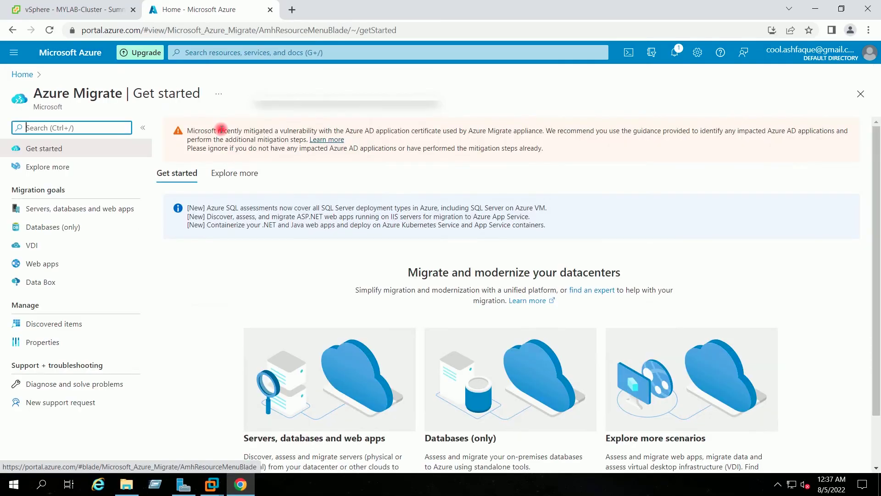
{"action": "left_click", "coordinate": [86, 209]}
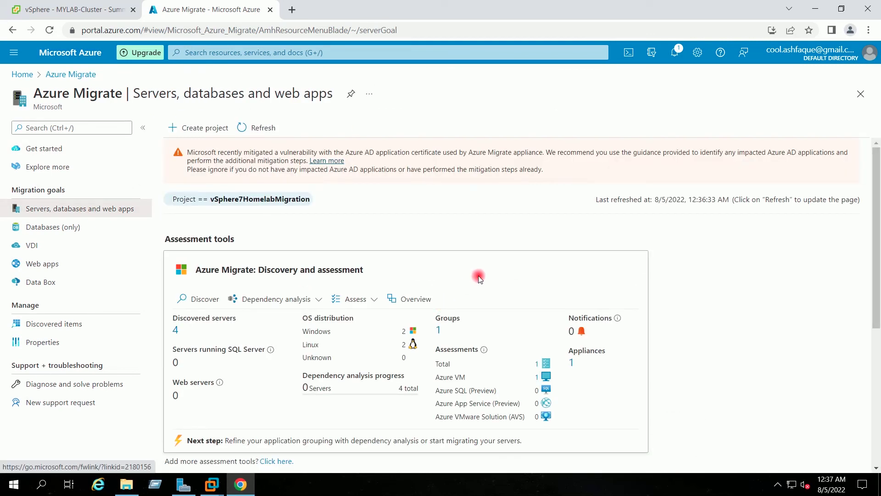
{"action": "scroll", "coordinate": [478, 275], "scroll_direction": "down", "scroll_amount": 5}
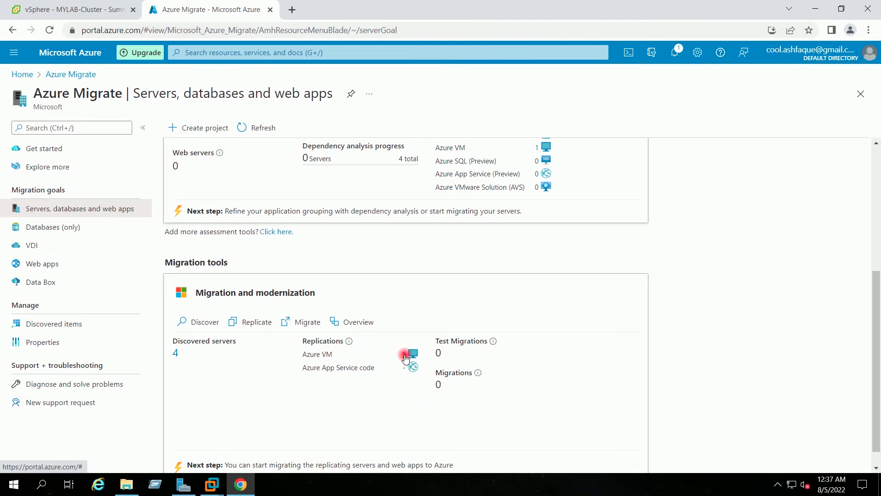
{"action": "left_click", "coordinate": [404, 358]}
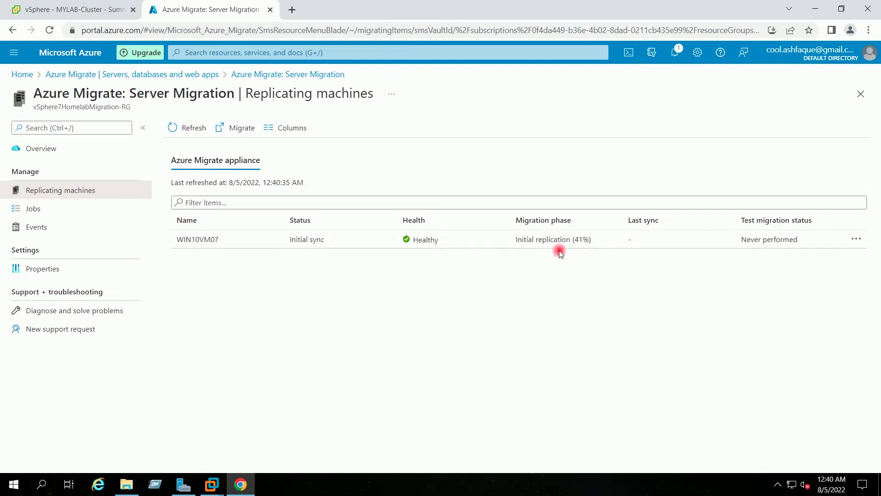
Step: Refresh Replicating machines until WIN10VM07 shows Test migration pending, then return Home
{"action": "left_click", "coordinate": [174, 126]}
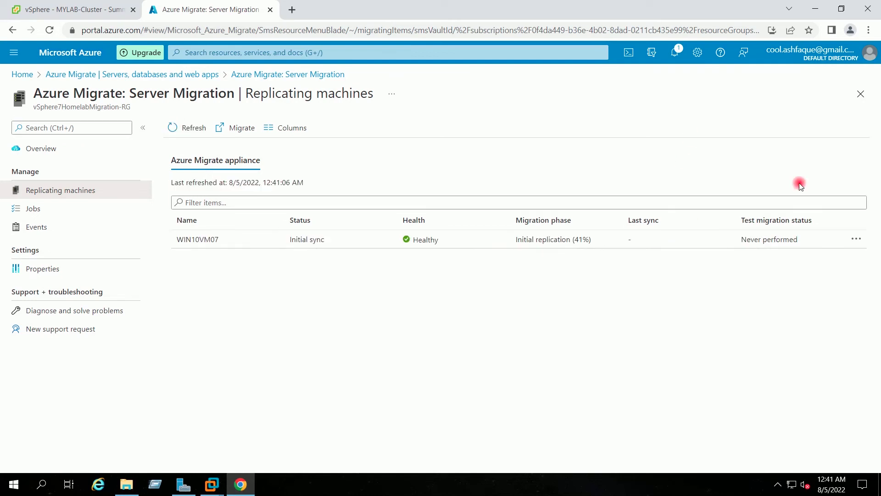
{"action": "left_click", "coordinate": [187, 131]}
{"action": "left_click", "coordinate": [187, 130]}
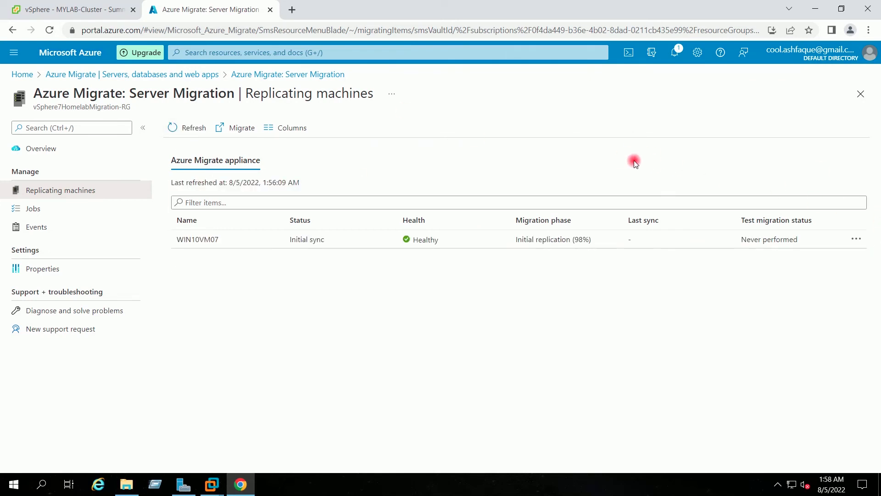
{"action": "left_click", "coordinate": [172, 130]}
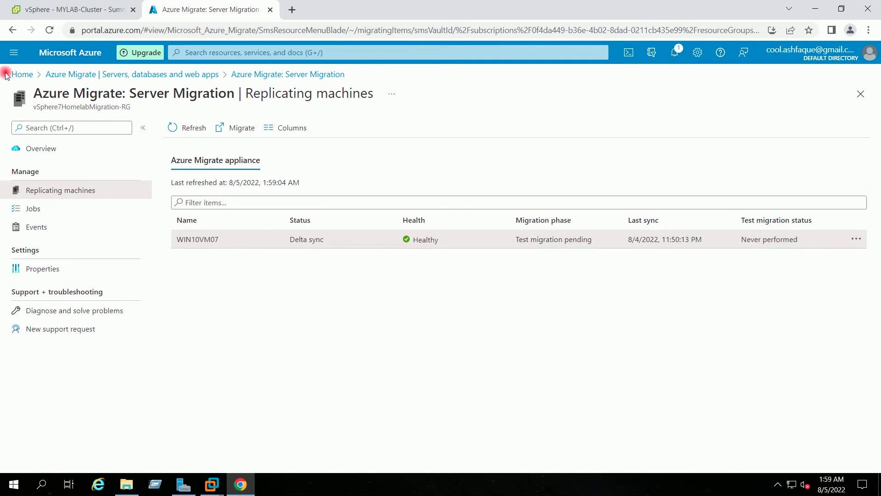
{"action": "left_click", "coordinate": [22, 75]}
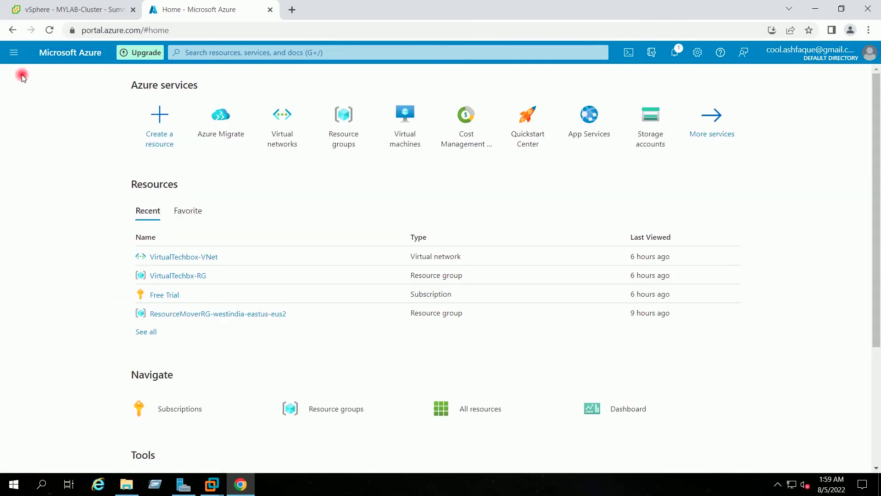
Step: Reopen Azure Migrate's servers overview and open the Migrate form for replicated machines
{"action": "left_click", "coordinate": [809, 13]}
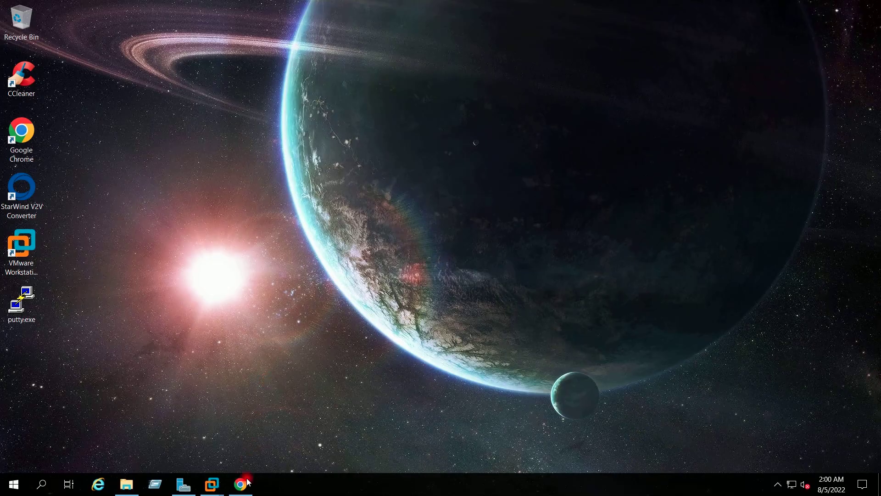
{"action": "left_click", "coordinate": [241, 484]}
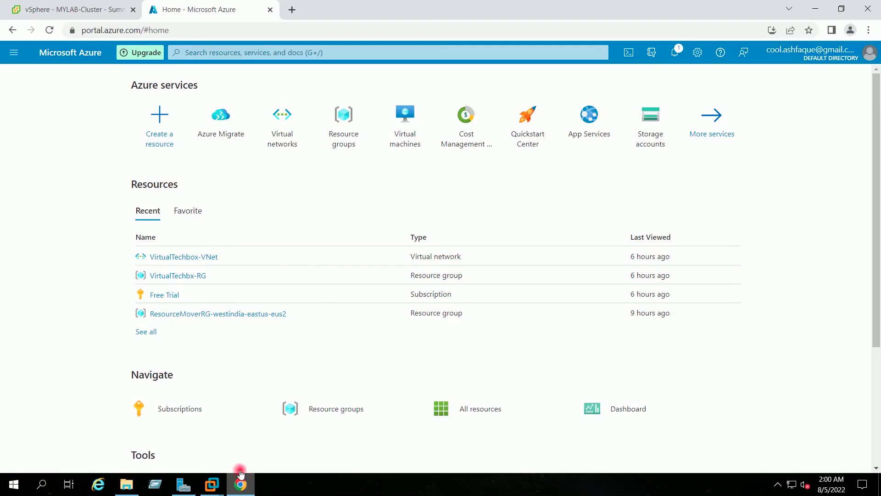
{"action": "left_click", "coordinate": [219, 132]}
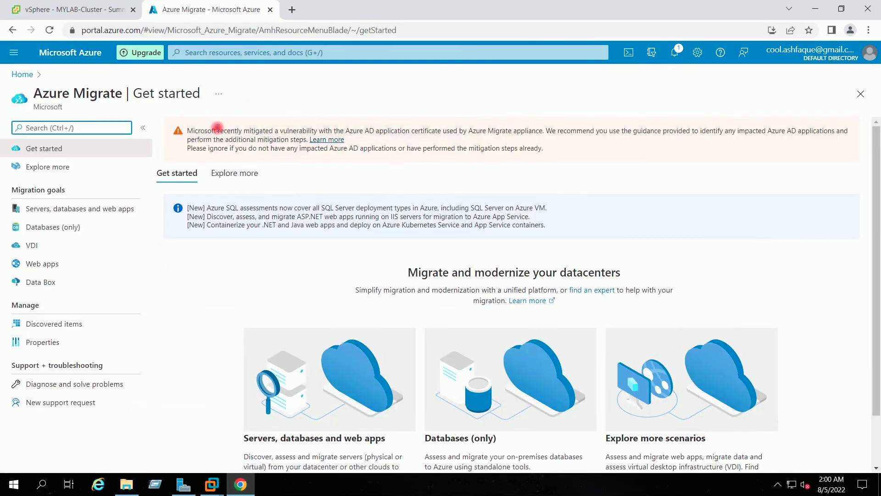
{"action": "left_click", "coordinate": [98, 207]}
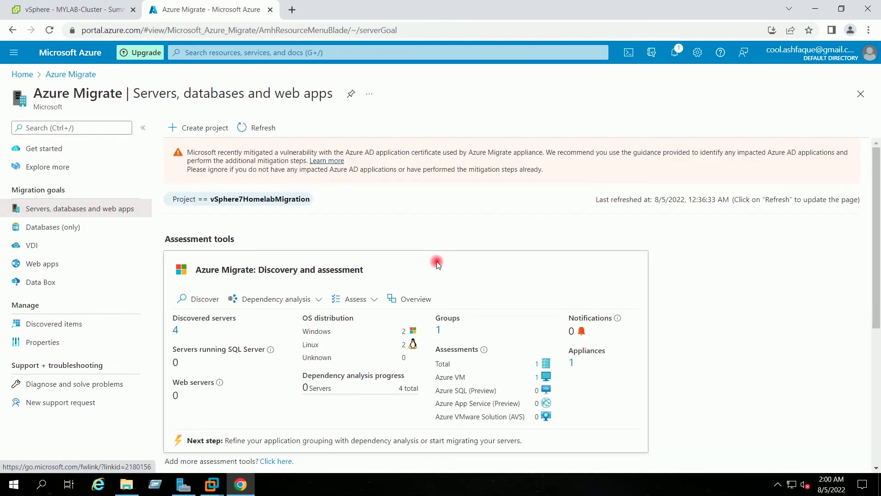
{"action": "scroll", "coordinate": [436, 262], "scroll_direction": "down", "scroll_amount": 5}
{"action": "scroll", "coordinate": [436, 262], "scroll_direction": "down", "scroll_amount": 1}
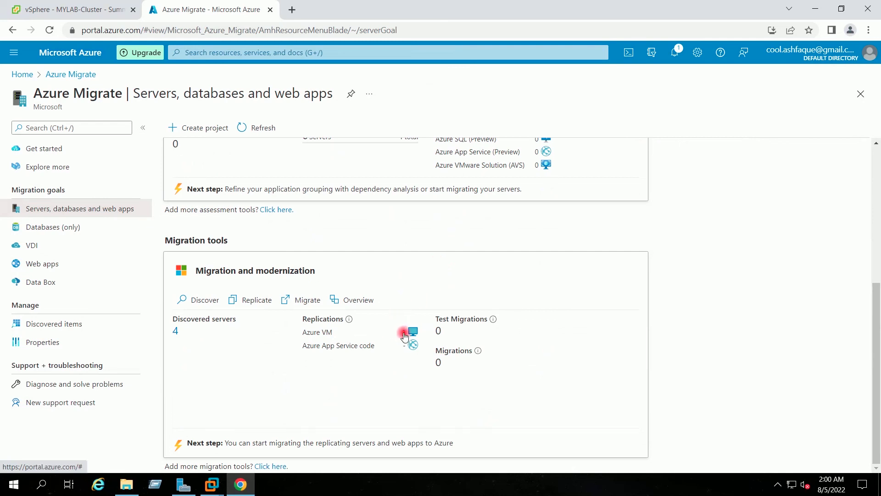
{"action": "left_click", "coordinate": [294, 305]}
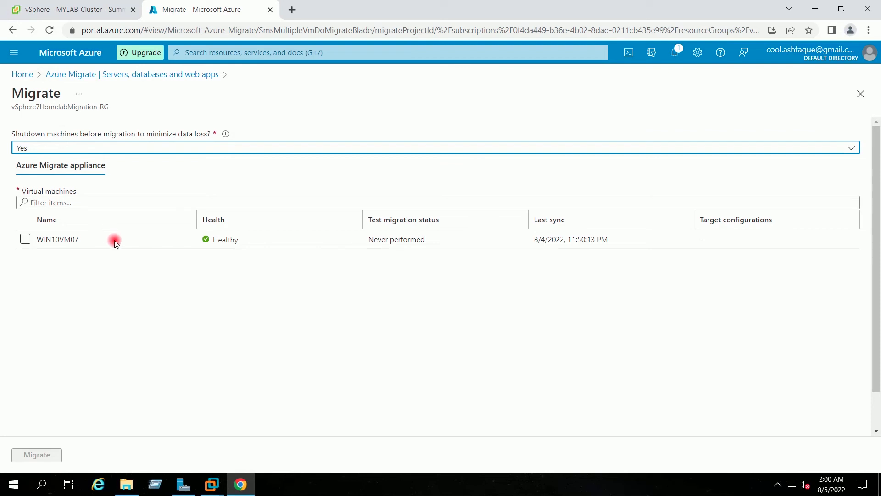
Step: Select WIN10VM07, start its migration, and confirm success in the notifications
{"action": "left_click", "coordinate": [25, 238]}
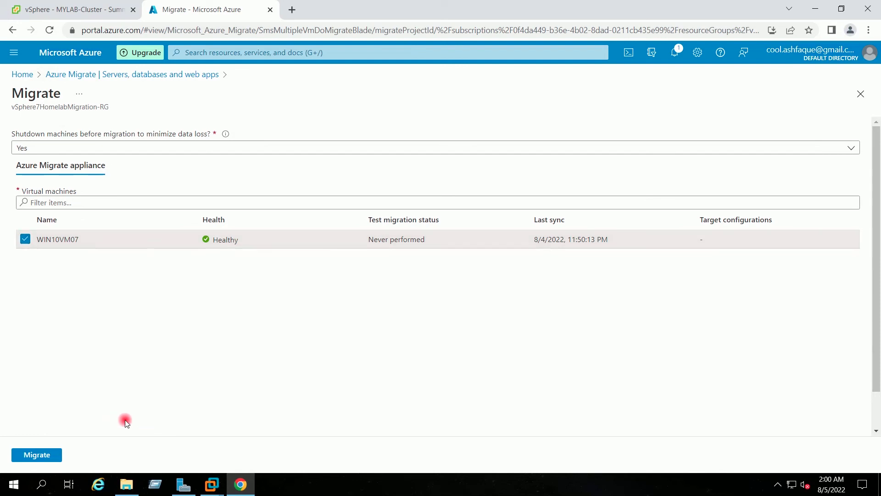
{"action": "left_click", "coordinate": [43, 456]}
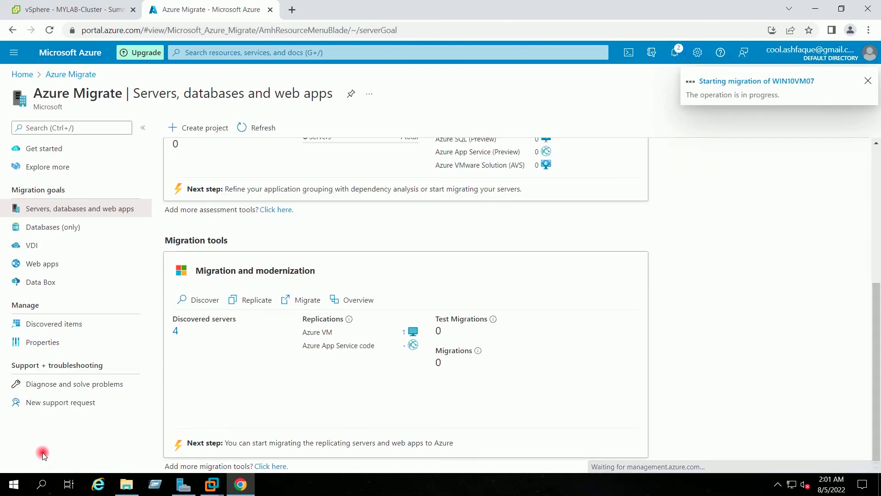
{"action": "left_click", "coordinate": [676, 51]}
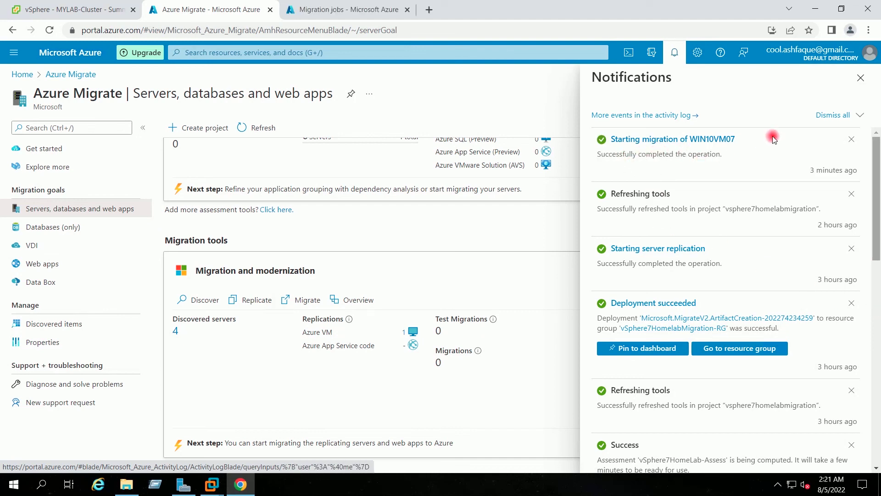
{"action": "left_click", "coordinate": [861, 79]}
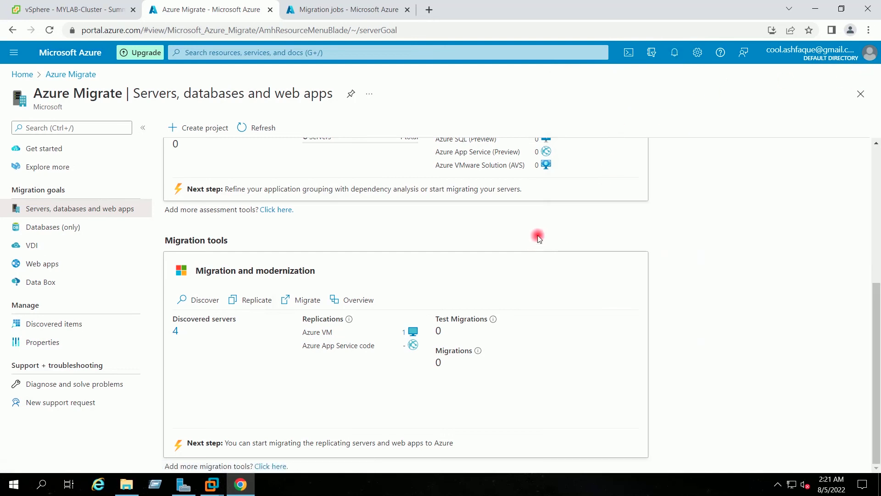
{"action": "scroll", "coordinate": [538, 235], "scroll_direction": "up", "scroll_amount": 4}
{"action": "scroll", "coordinate": [538, 235], "scroll_direction": "down", "scroll_amount": 4}
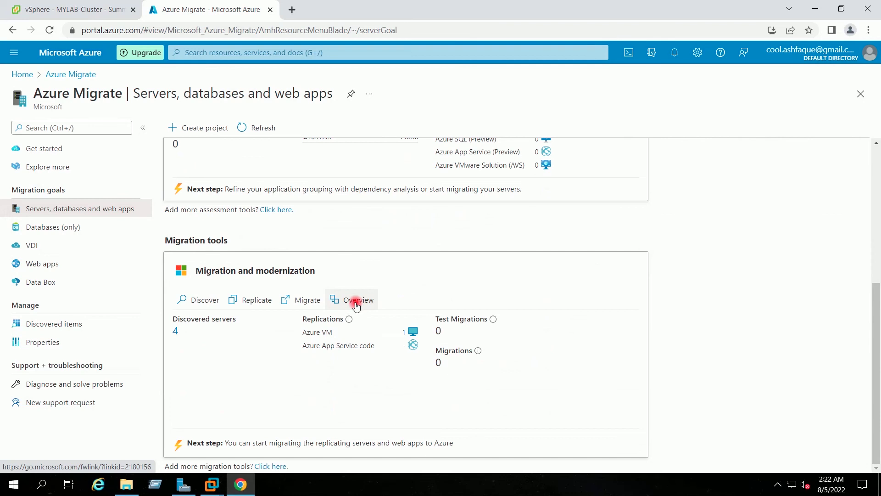
Step: Open the Server Migration overview, highlight the Migrated machines count of 1, and open Jobs
{"action": "left_click", "coordinate": [357, 300]}
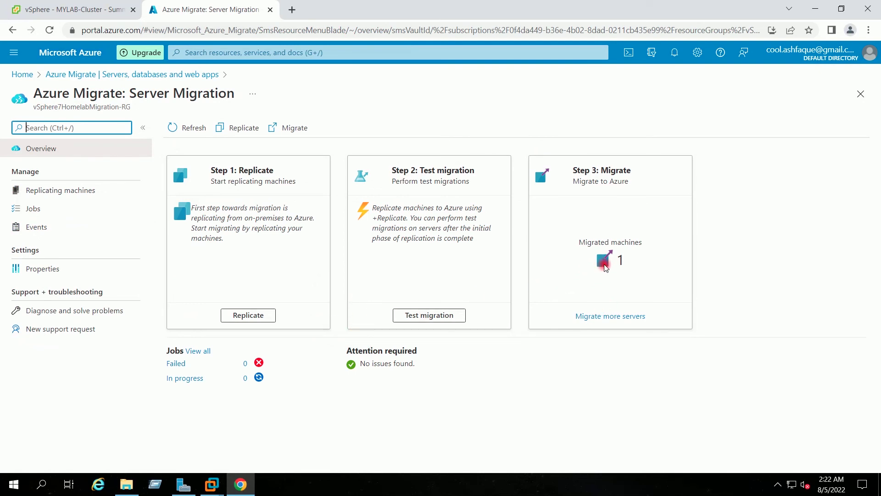
{"action": "left_click", "coordinate": [604, 261]}
{"action": "mouse_move", "coordinate": [577, 241]}
{"action": "left_mouse_down"}
{"action": "mouse_move", "coordinate": [654, 241]}
{"action": "mouse_move", "coordinate": [580, 242]}
{"action": "left_mouse_up"}
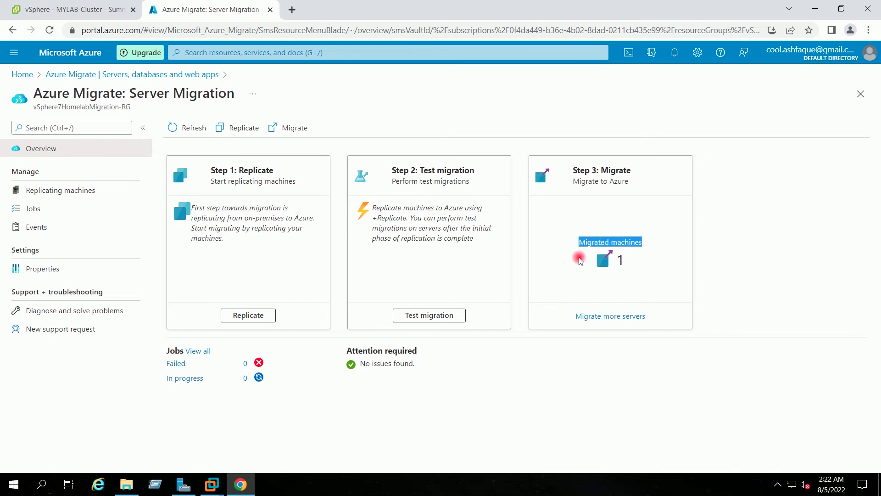
{"action": "left_click", "coordinate": [580, 260]}
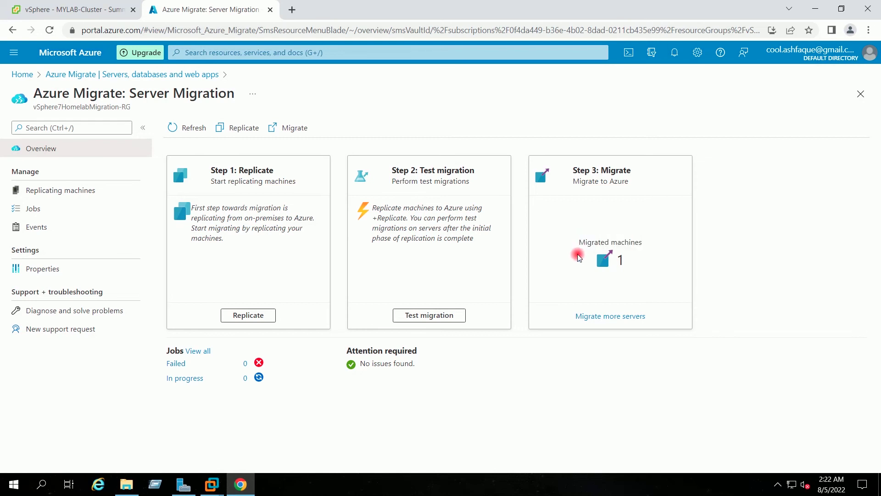
{"action": "left_click_drag", "start_coordinate": [572, 242], "coordinate": [657, 245]}
{"action": "left_click", "coordinate": [656, 244]}
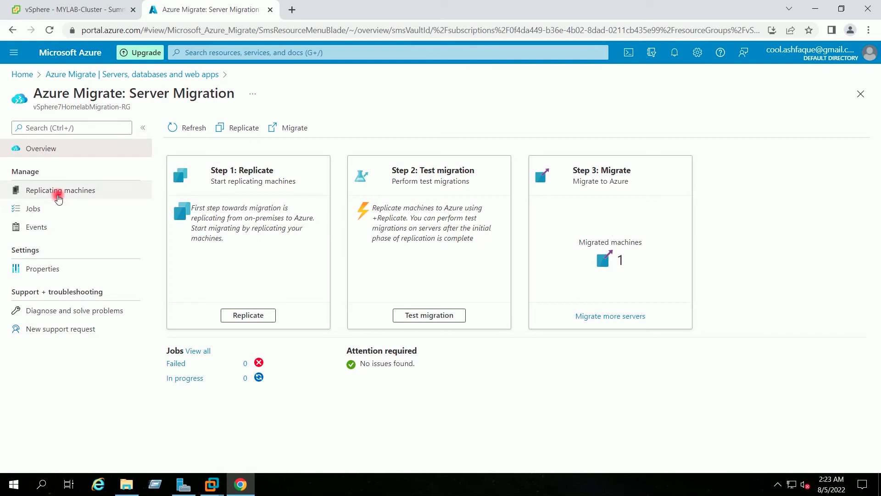
{"action": "left_click", "coordinate": [54, 209]}
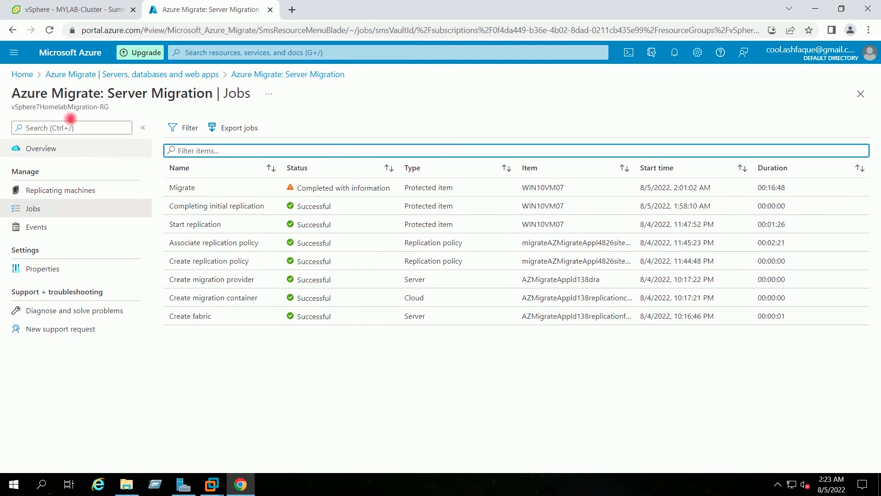
Step: Return to the Azure portal home, then switch to the vSphere Client's MYLAB-Cluster view
{"action": "left_click", "coordinate": [26, 78]}
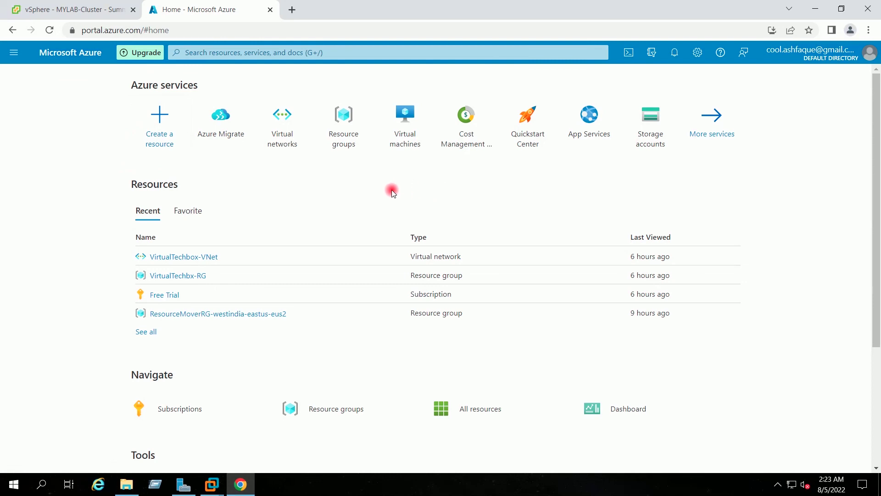
{"action": "left_click", "coordinate": [74, 9]}
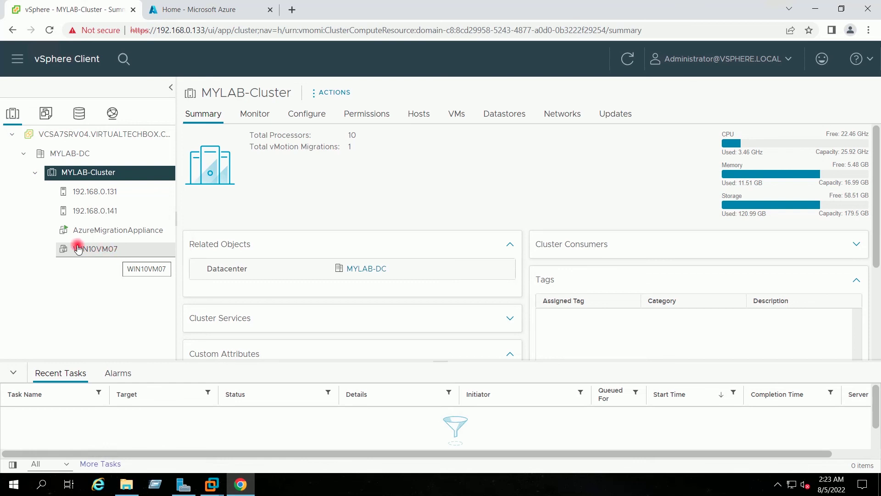
{"action": "left_click", "coordinate": [201, 11]}
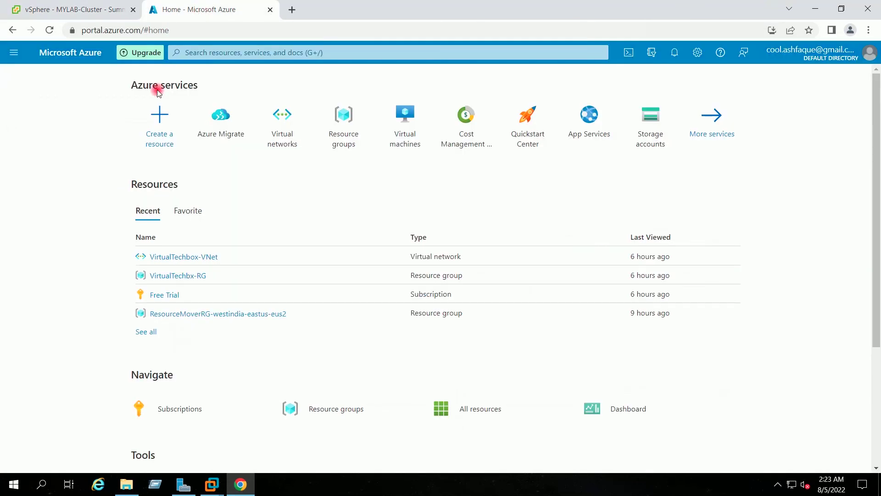
Step: Open WIN10VM07 from Virtual machines and note its private IP 10.0.2.4
{"action": "left_click", "coordinate": [405, 124]}
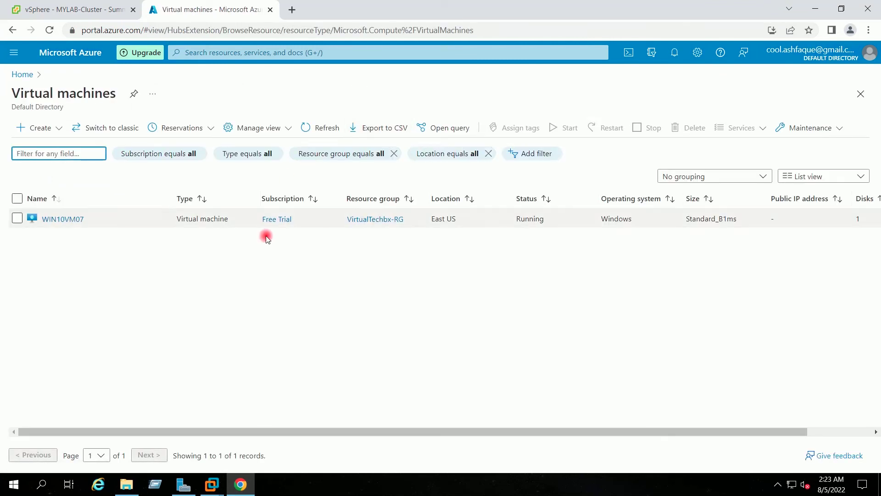
{"action": "left_click", "coordinate": [64, 218]}
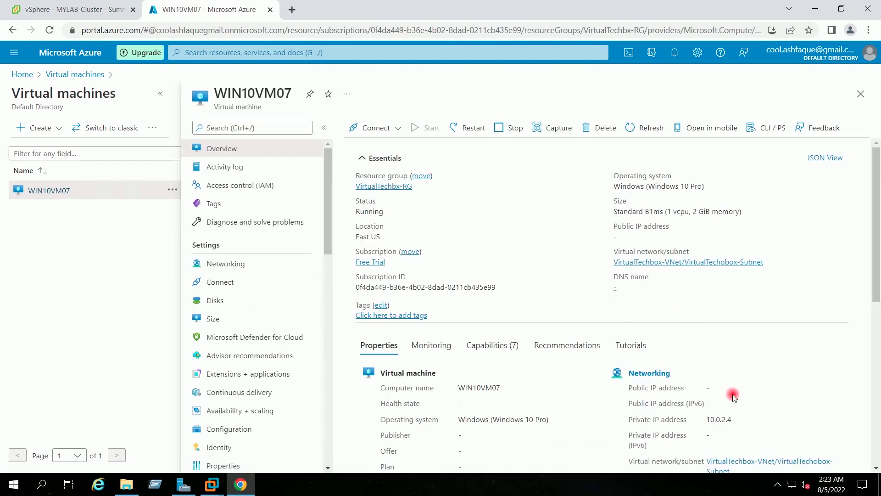
{"action": "left_click_drag", "start_coordinate": [733, 420], "coordinate": [706, 419]}
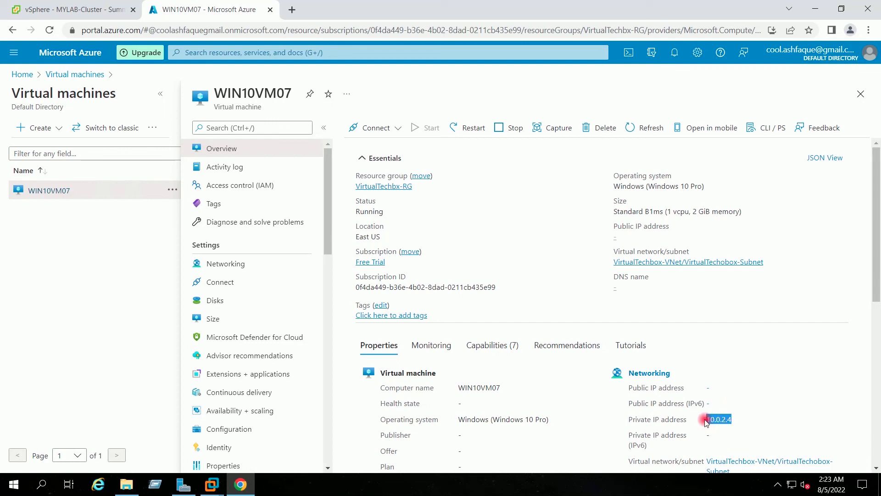
{"action": "left_click", "coordinate": [771, 416]}
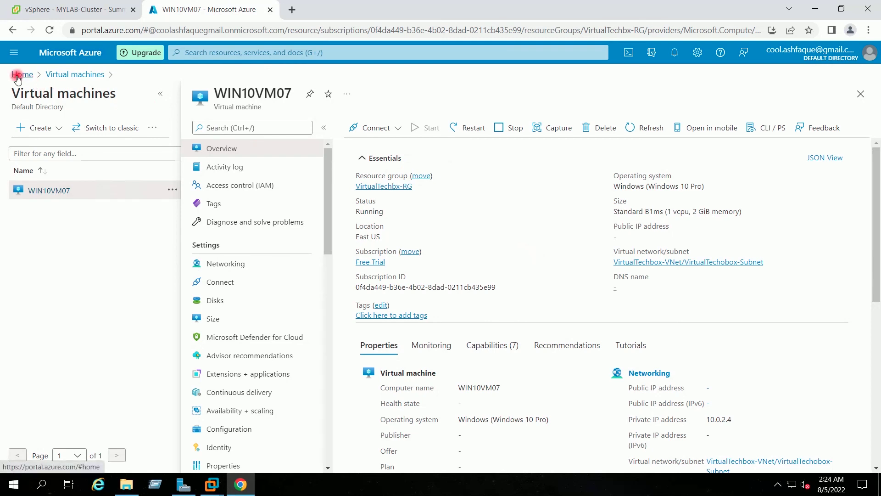
Step: Reopen WIN10VM07's overview and refresh it to load networking details, confirming private IP 10.0.2.4
{"action": "left_click", "coordinate": [17, 78]}
{"action": "left_click", "coordinate": [815, 8]}
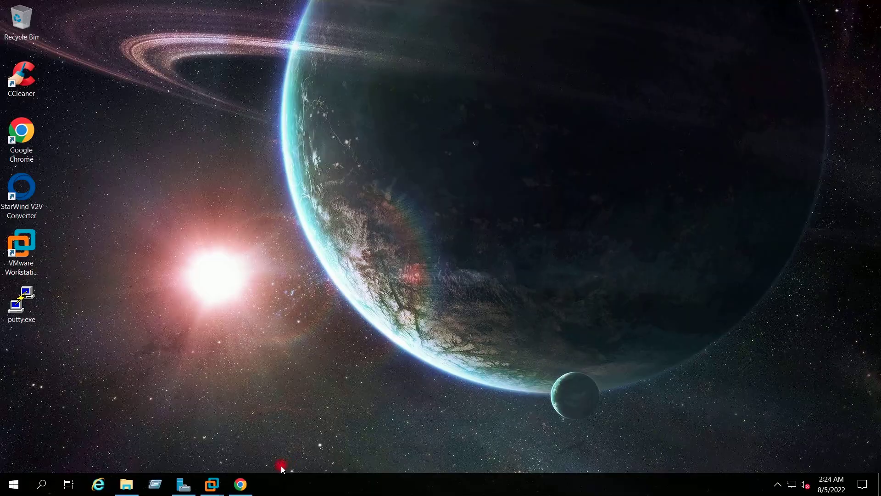
{"action": "left_click", "coordinate": [243, 484]}
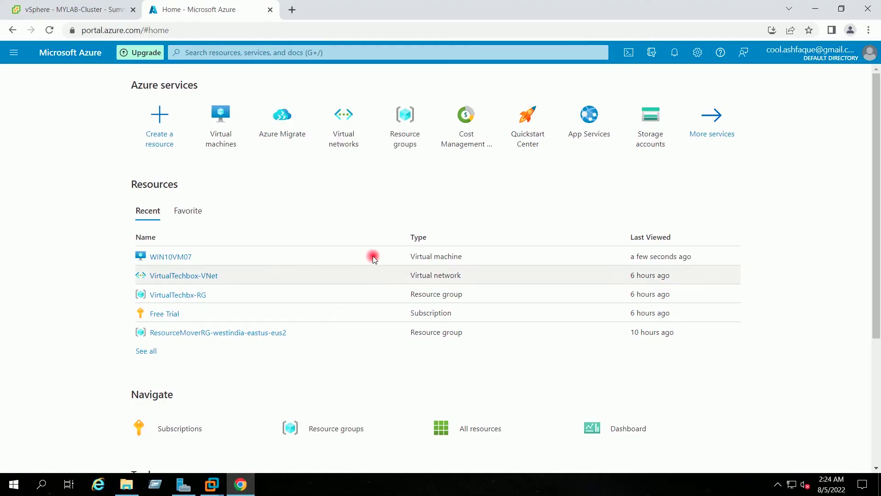
{"action": "left_click", "coordinate": [272, 125]}
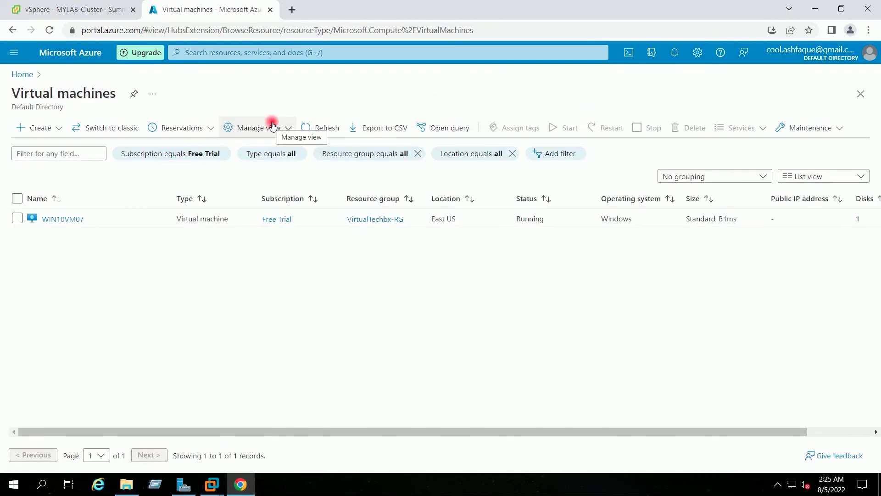
{"action": "left_click", "coordinate": [79, 220]}
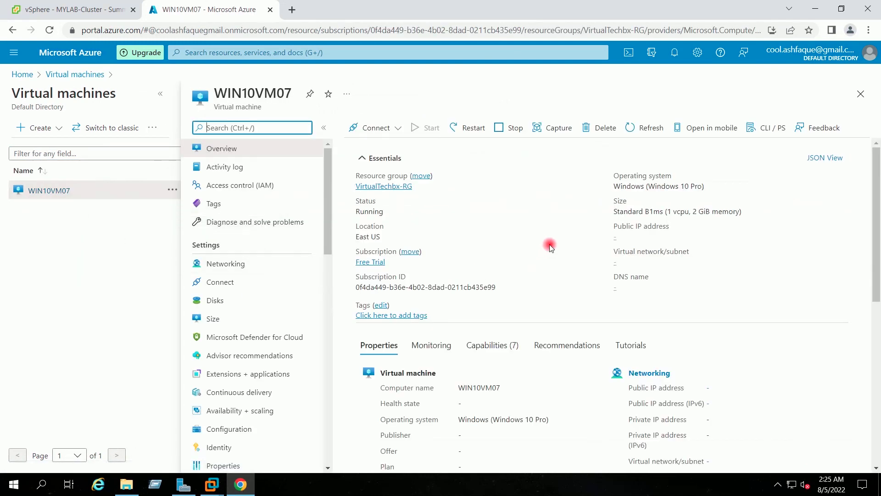
{"action": "scroll", "coordinate": [549, 244], "scroll_direction": "down", "scroll_amount": 1}
{"action": "scroll", "coordinate": [576, 206], "scroll_direction": "up", "scroll_amount": 1}
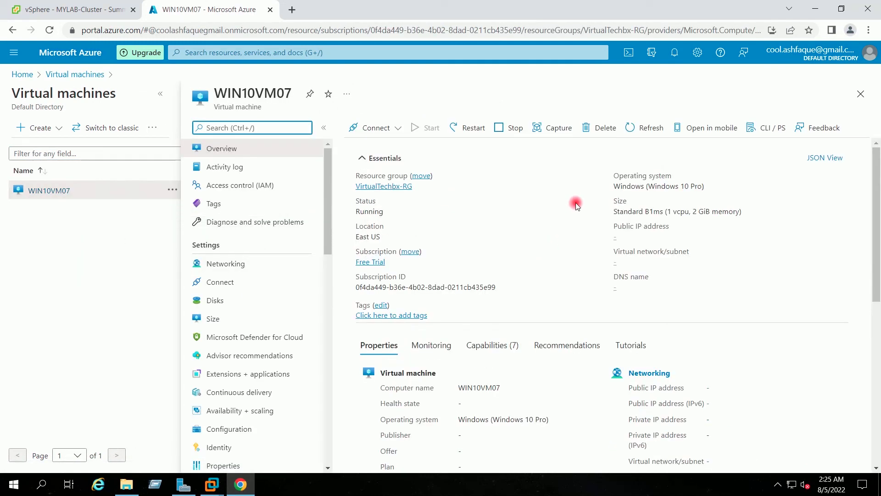
{"action": "left_click", "coordinate": [635, 131]}
{"action": "left_click_drag", "start_coordinate": [735, 419], "coordinate": [709, 419]}
{"action": "left_click", "coordinate": [786, 405]}
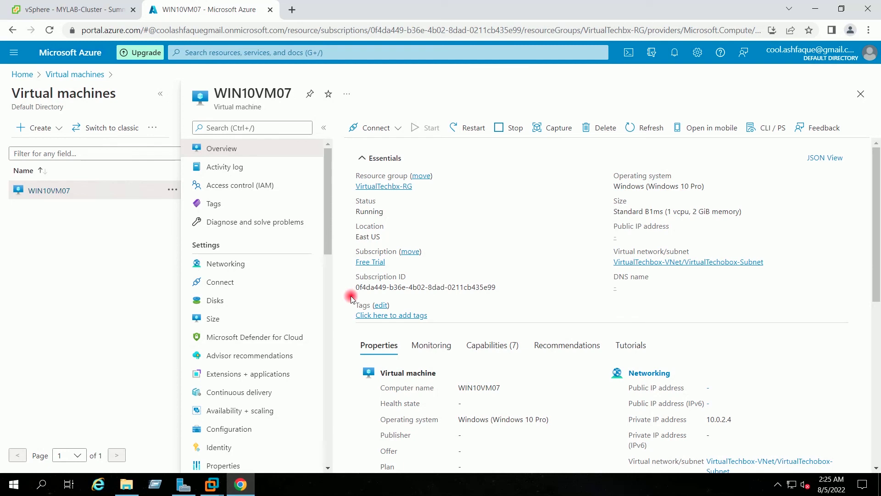
Step: Go from WIN10VM07's Networking to nic-WIN10VM07-00's IP configurations and open the ipconfig entry
{"action": "left_click", "coordinate": [263, 270]}
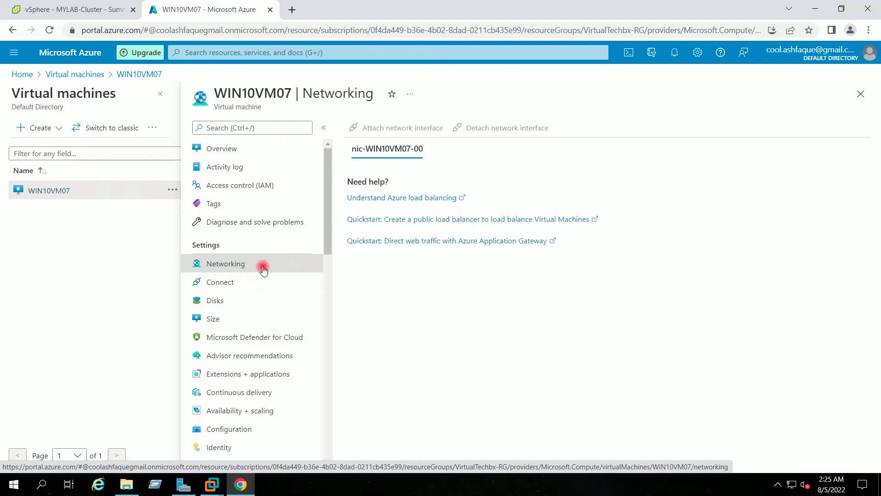
{"action": "left_click", "coordinate": [465, 210]}
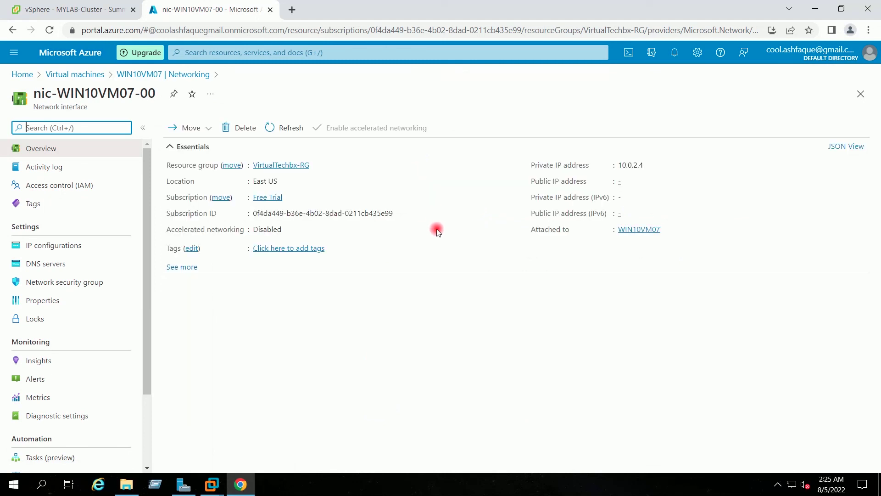
{"action": "left_click", "coordinate": [77, 249]}
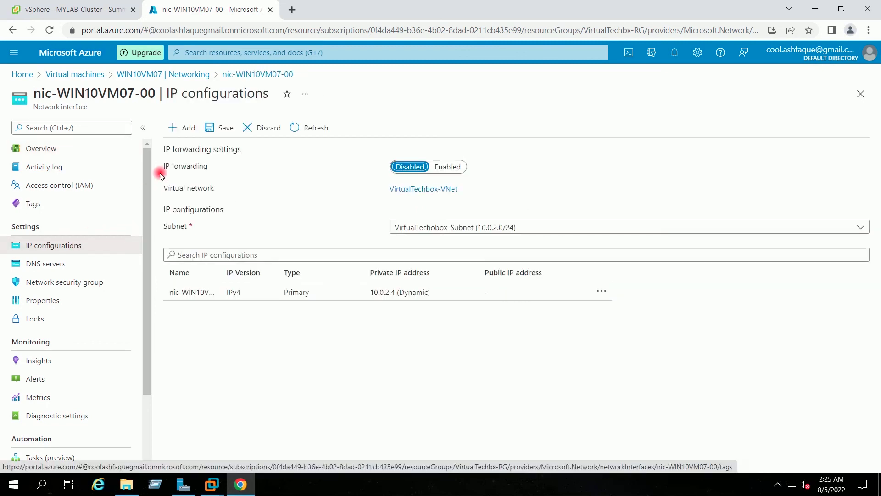
{"action": "left_click", "coordinate": [214, 293]}
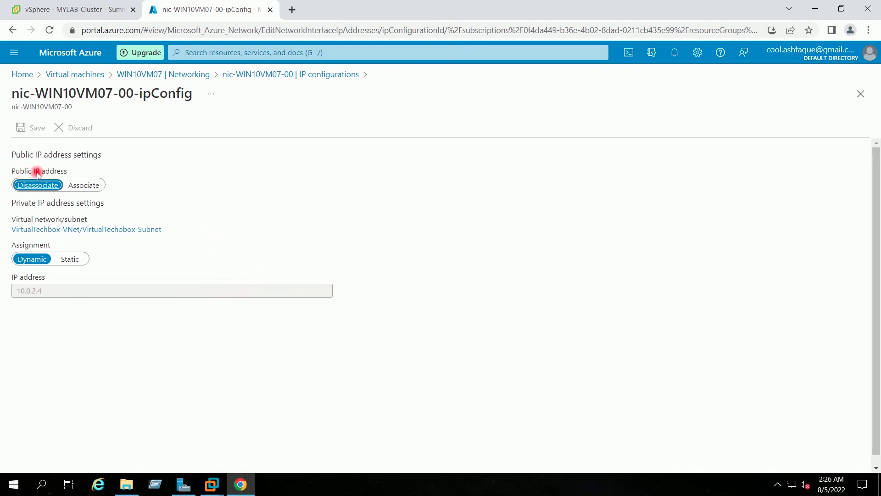
Step: Enable a public IP on the ipconfig and create a new one named PublicIP-1
{"action": "left_click", "coordinate": [77, 188]}
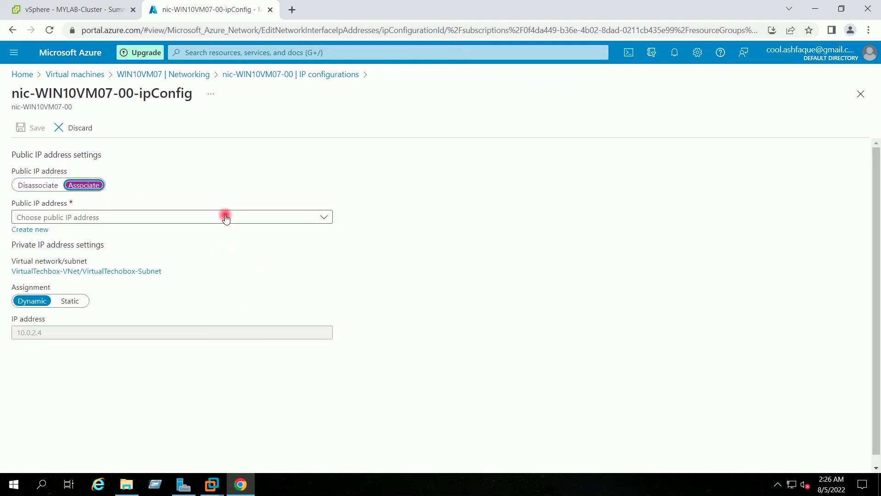
{"action": "left_click", "coordinate": [325, 218]}
{"action": "left_click", "coordinate": [324, 185]}
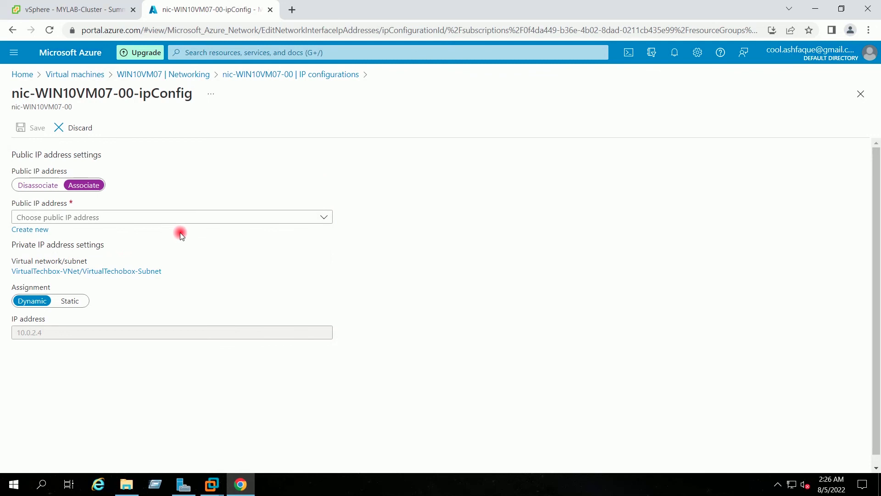
{"action": "left_click", "coordinate": [38, 232]}
{"action": "left_click", "coordinate": [87, 270]}
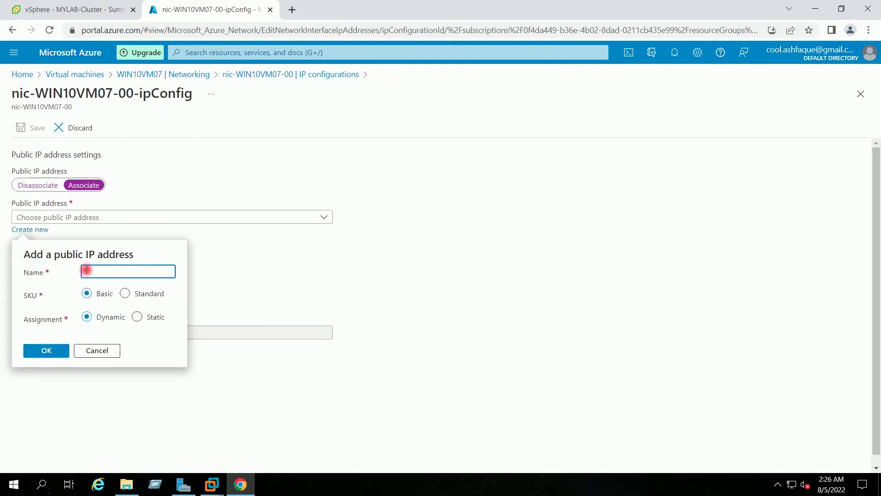
{"action": "type", "text": "Public"}
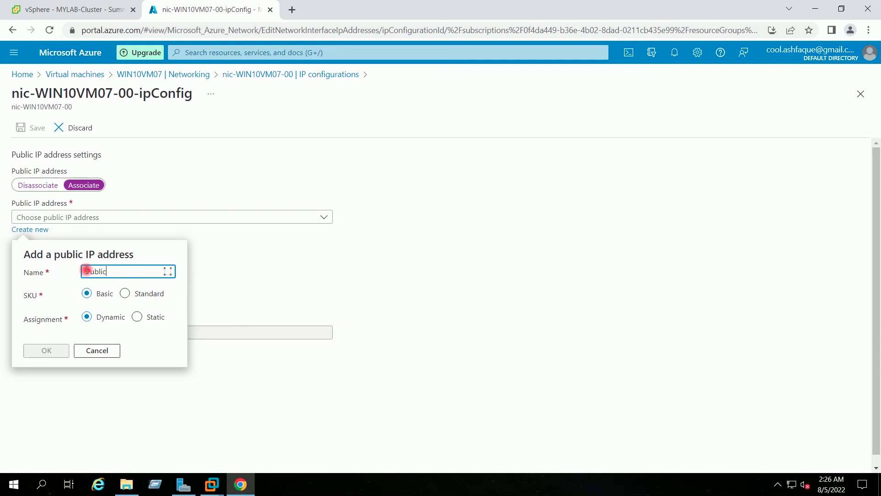
{"action": "type", "text": "IP-1"}
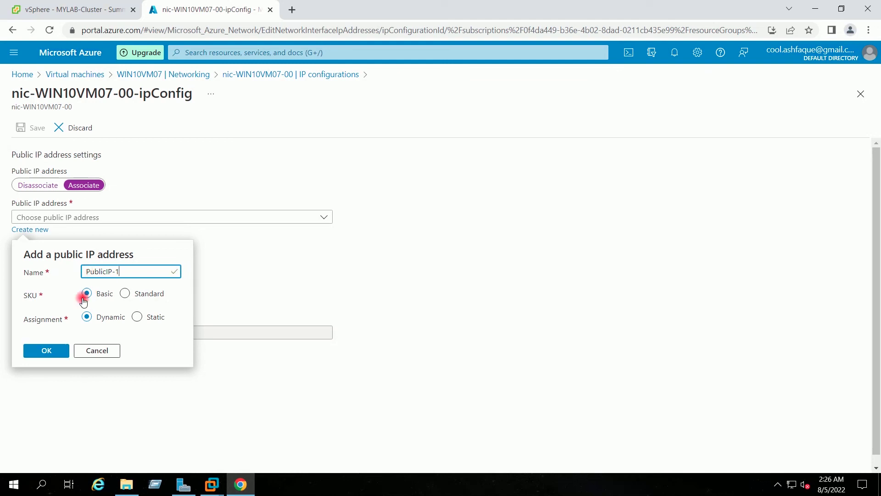
{"action": "left_click", "coordinate": [48, 351]}
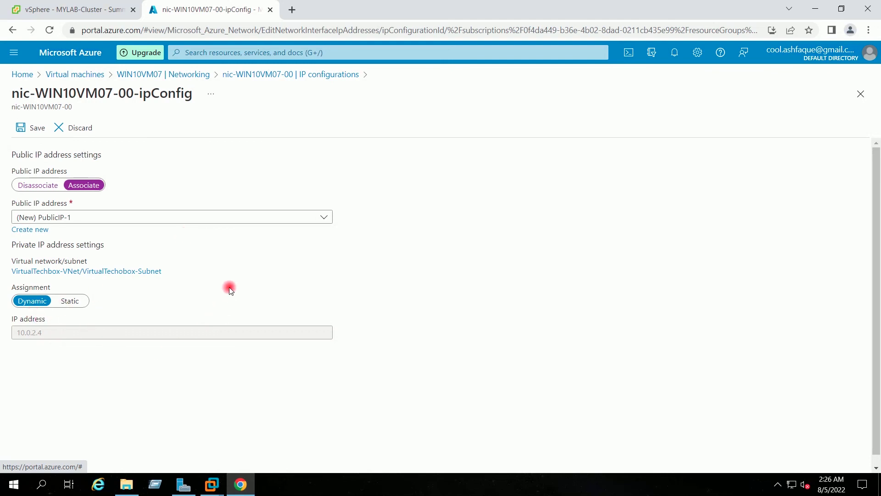
Step: Save the PublicIP-1 association and confirm the save succeeded in the notifications
{"action": "left_click", "coordinate": [29, 127]}
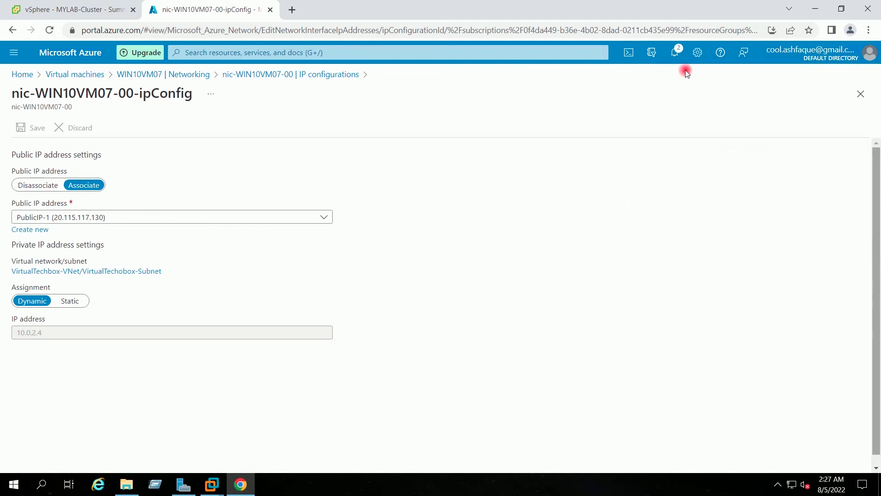
{"action": "left_click", "coordinate": [679, 51]}
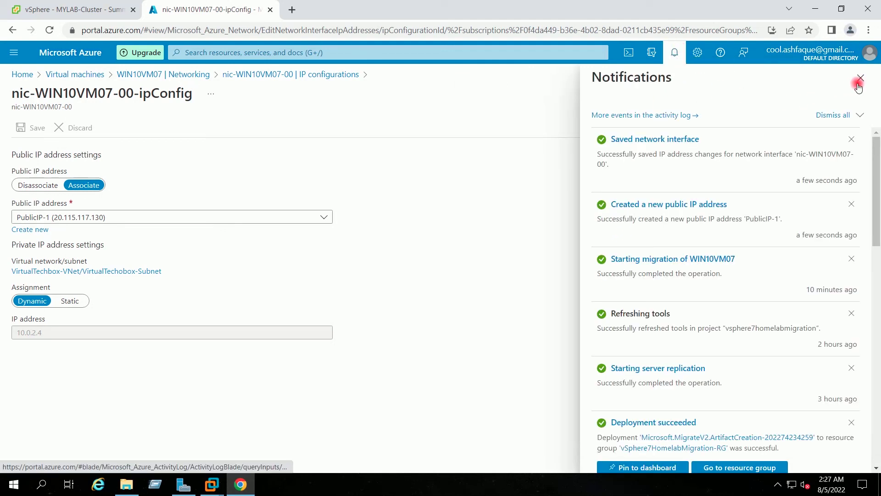
{"action": "left_click", "coordinate": [861, 78]}
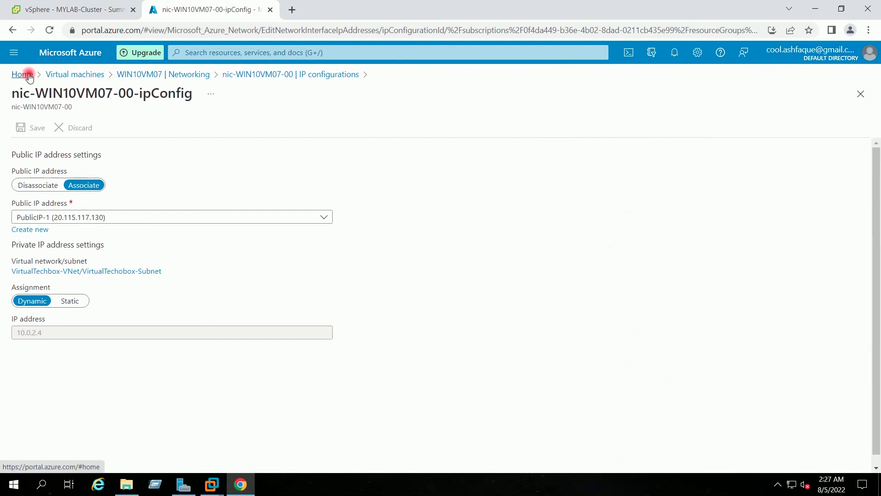
Step: Refresh WIN10VM07's overview and copy its new public IP 20.115.117.130
{"action": "left_click", "coordinate": [52, 77]}
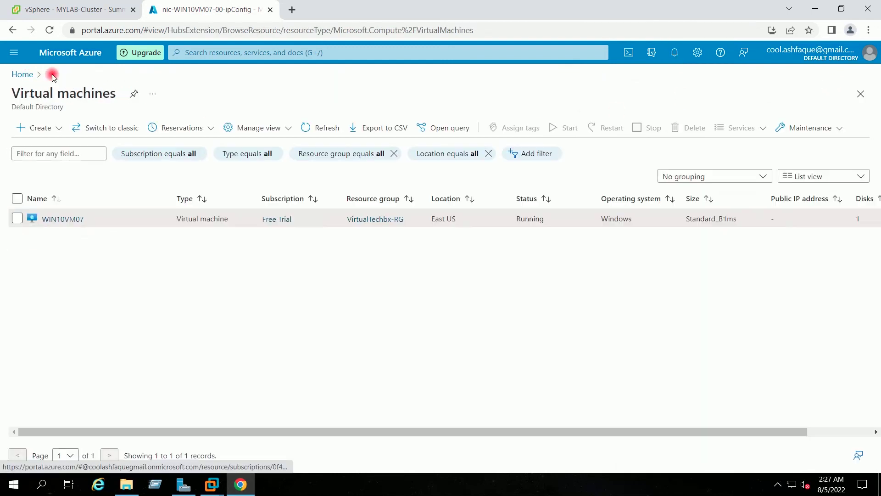
{"action": "left_click", "coordinate": [71, 220]}
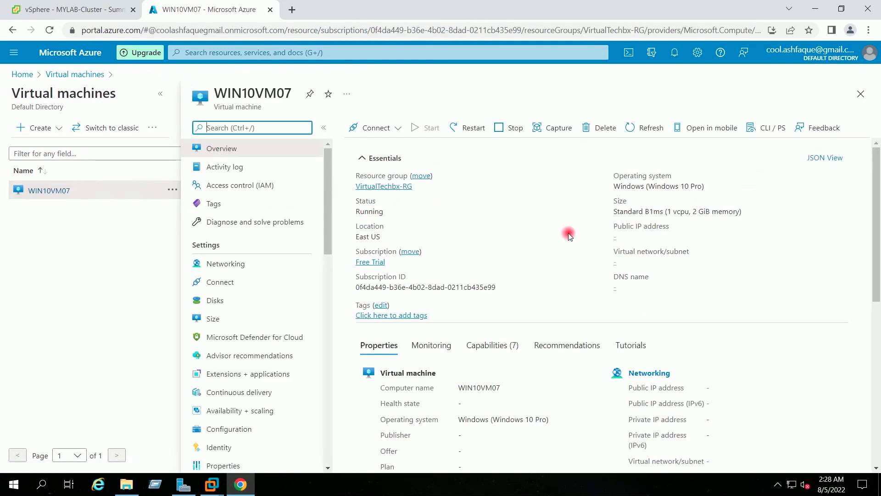
{"action": "left_click", "coordinate": [647, 131]}
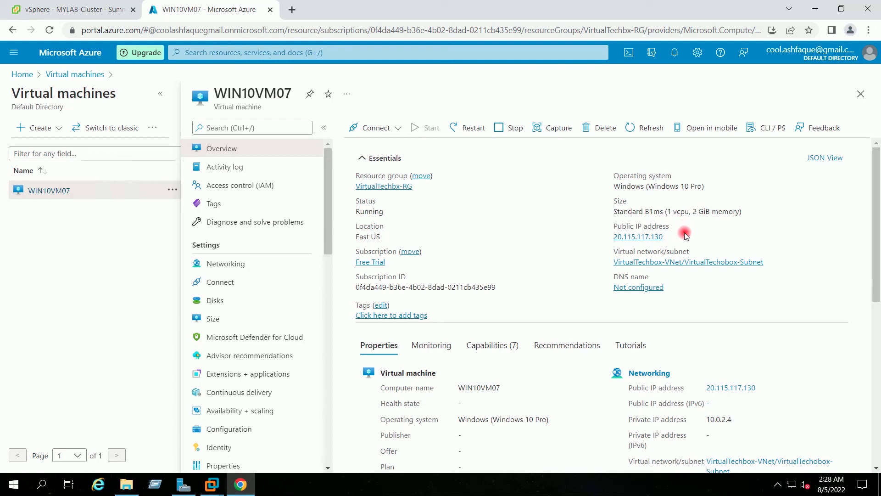
{"action": "left_click", "coordinate": [670, 237]}
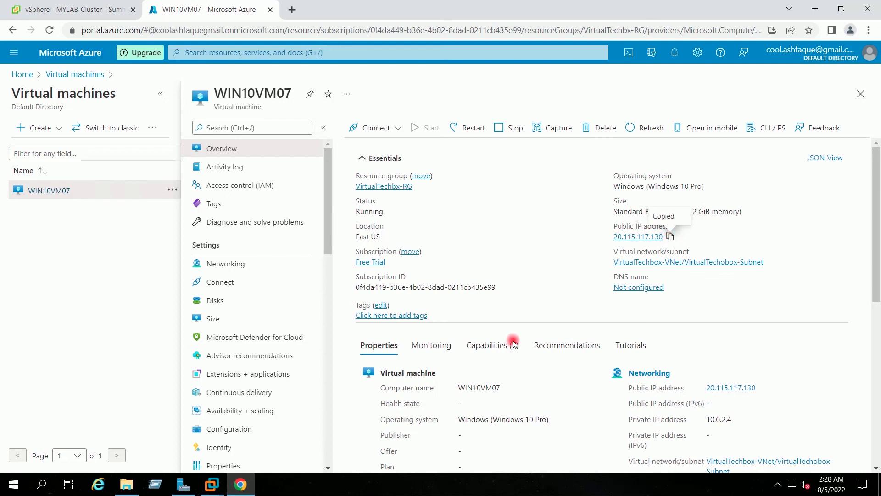
{"action": "left_click", "coordinate": [156, 484]}
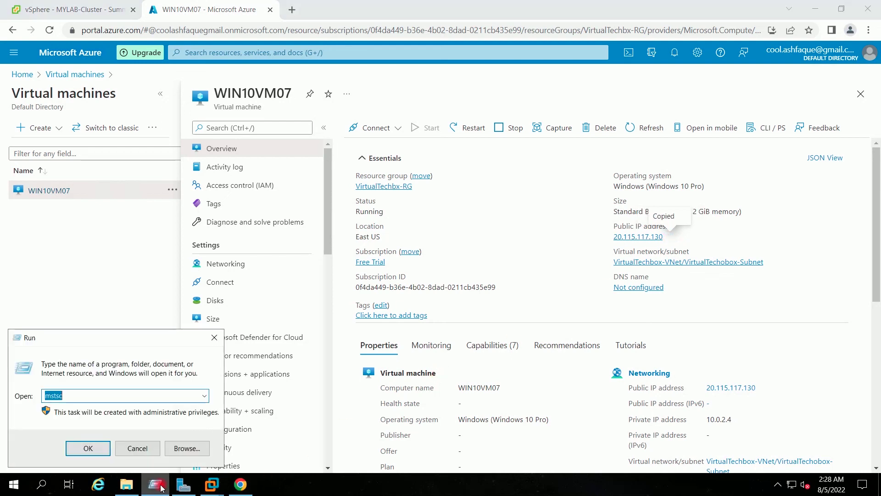
Step: Remote Desktop into 20.115.117.130 with mstsc, signing in as the admin account and accepting the certificate
{"action": "key", "text": "Return"}
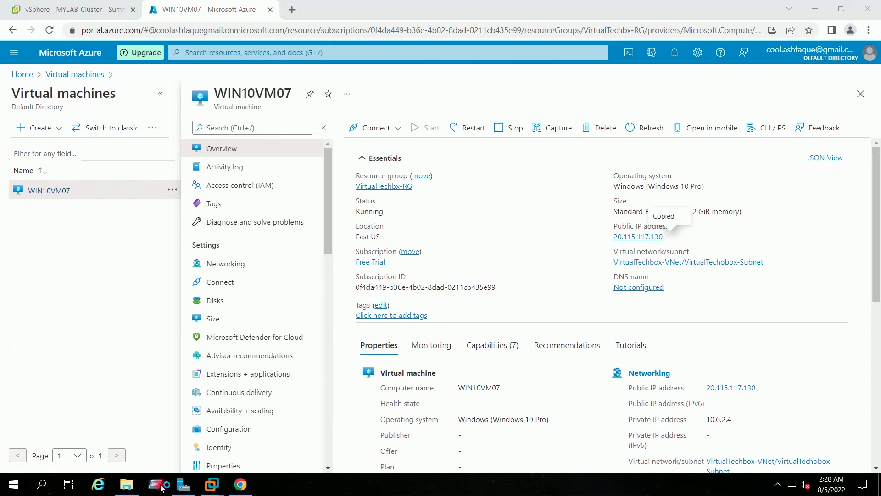
{"action": "key", "text": "ctrl+v"}
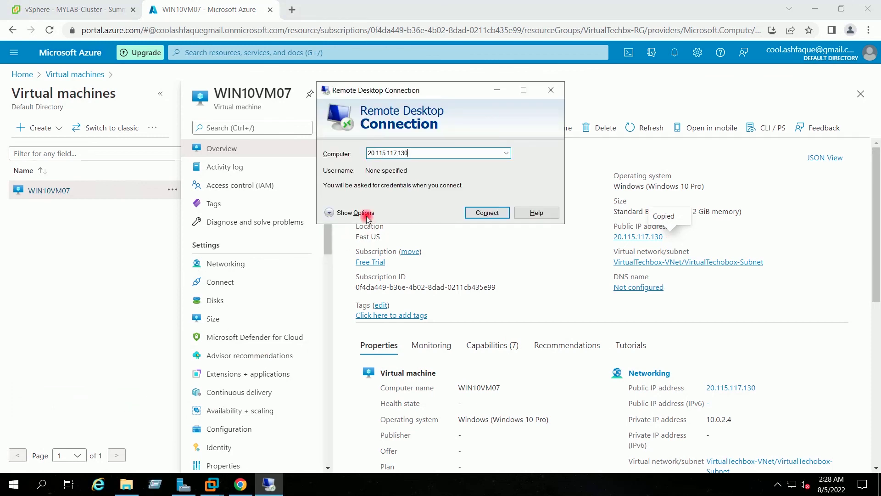
{"action": "left_click", "coordinate": [487, 213]}
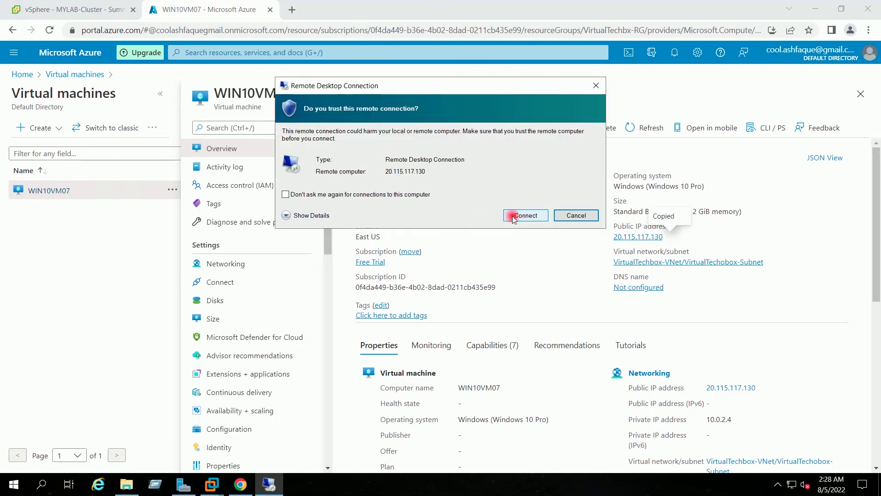
{"action": "left_click", "coordinate": [512, 219]}
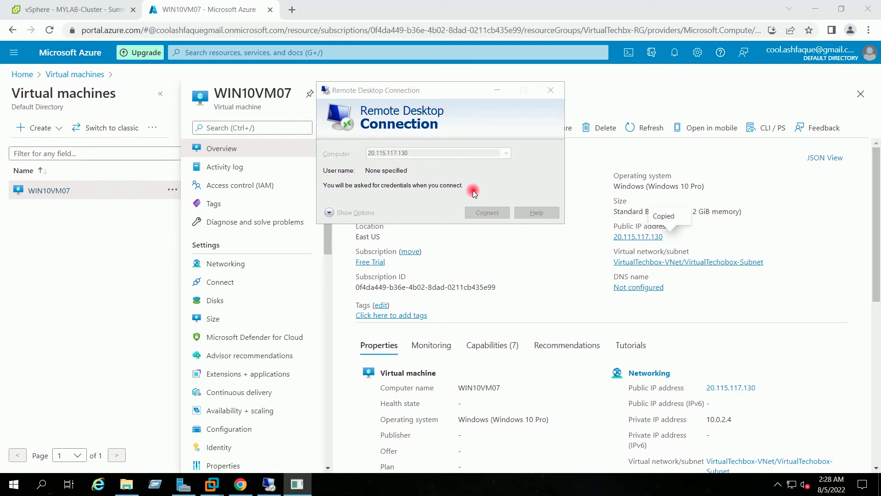
{"action": "type", "text": "Ad"}
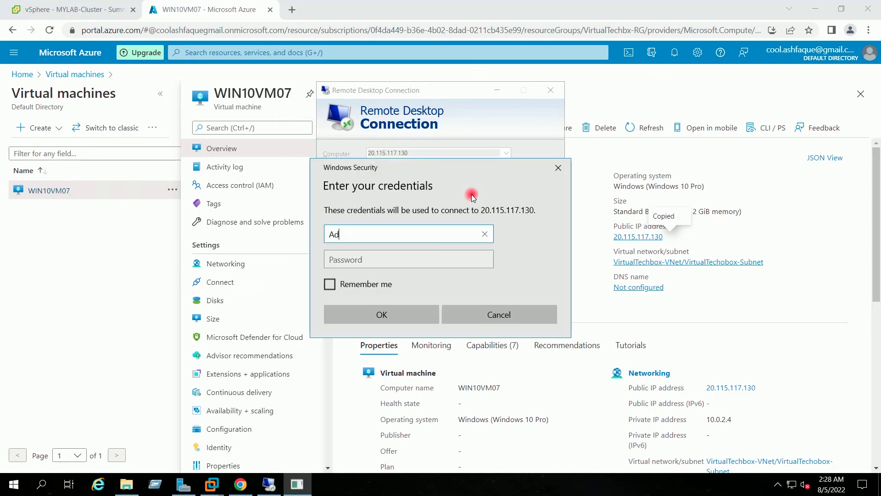
{"action": "type", "text": "min"}
{"action": "key", "text": "Tab"}
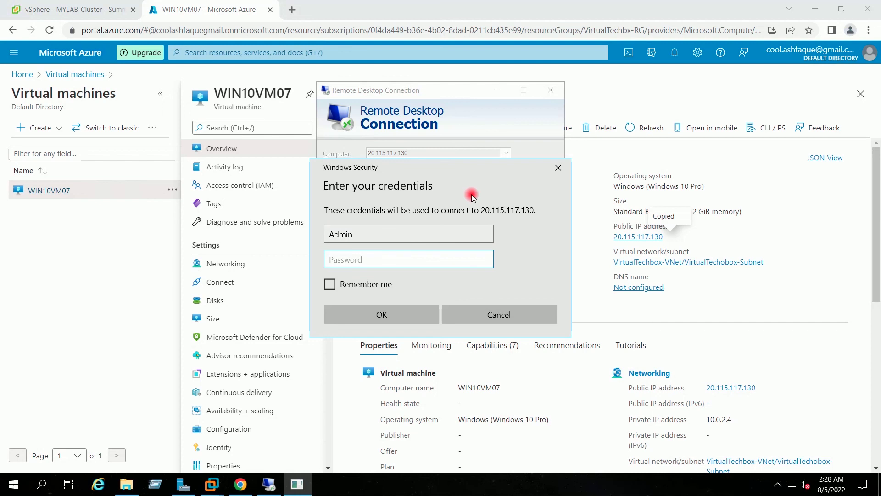
{"action": "type", "text": "**********"}
{"action": "key", "text": "Return"}
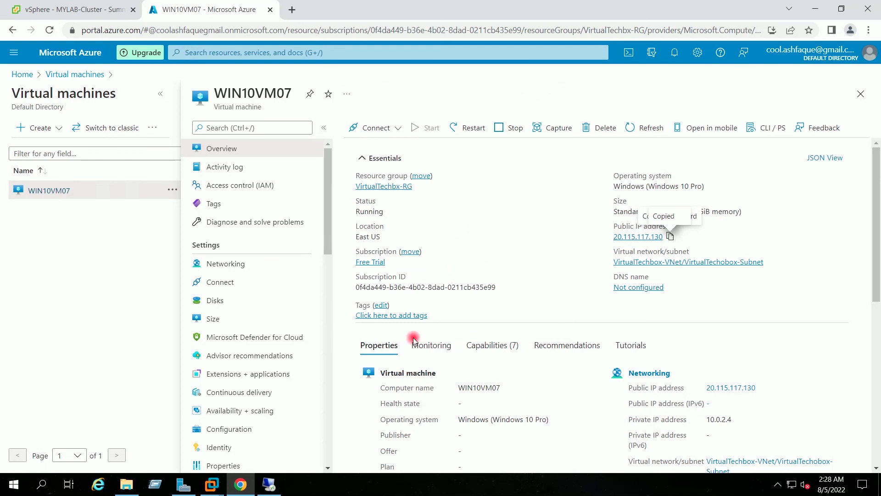
{"action": "mouse_move", "coordinate": [272, 493]}
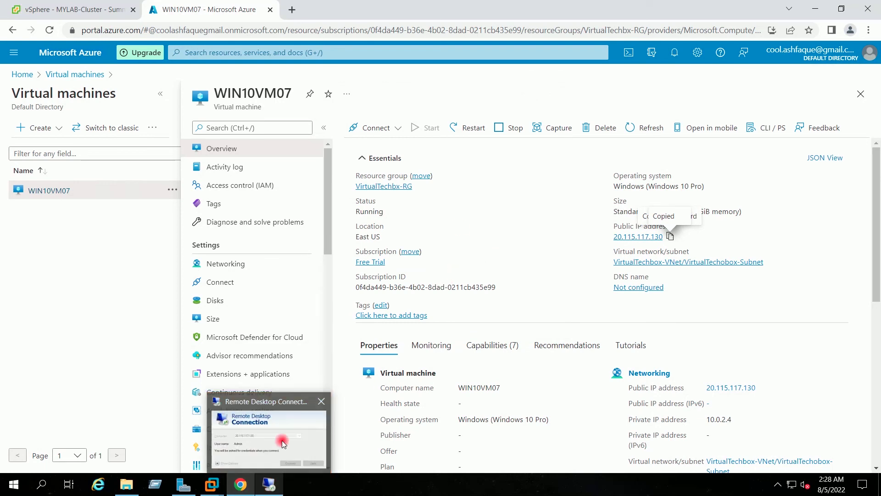
{"action": "left_click", "coordinate": [480, 251]}
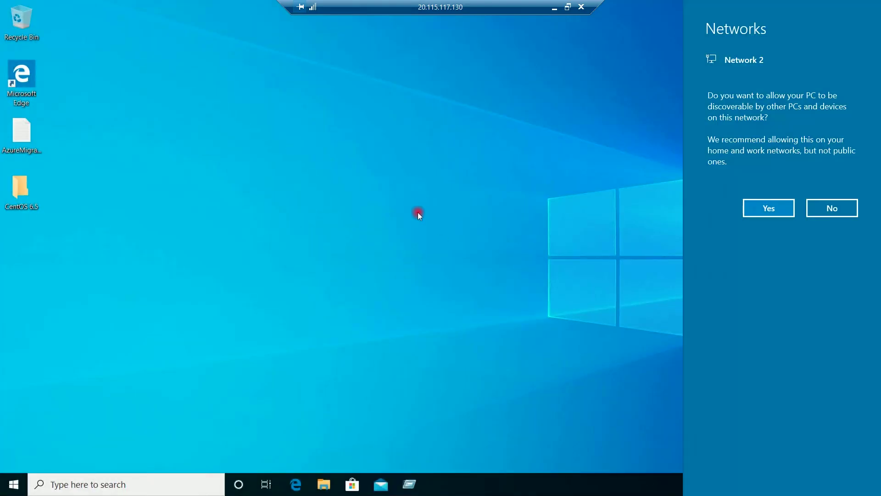
Step: Allow network discovery on the VM and start a command prompt there
{"action": "left_click", "coordinate": [758, 208]}
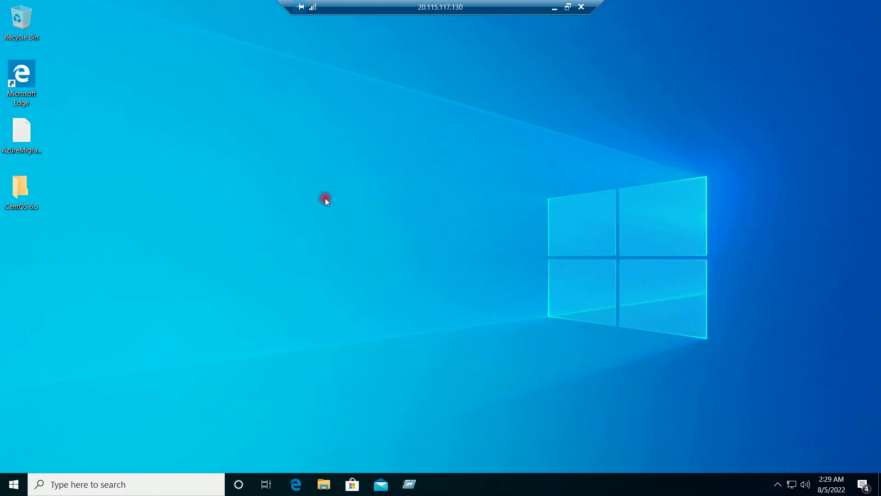
{"action": "left_click_drag", "start_coordinate": [418, 7], "coordinate": [443, 11]}
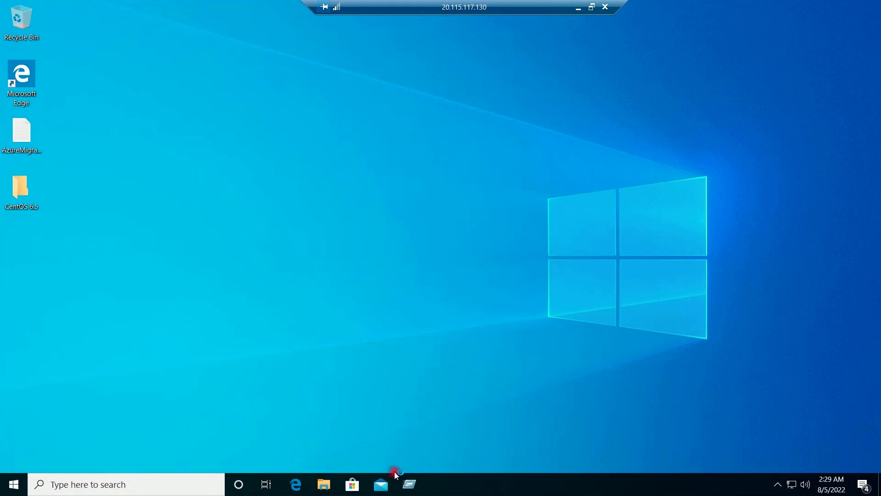
{"action": "key", "text": "super+r"}
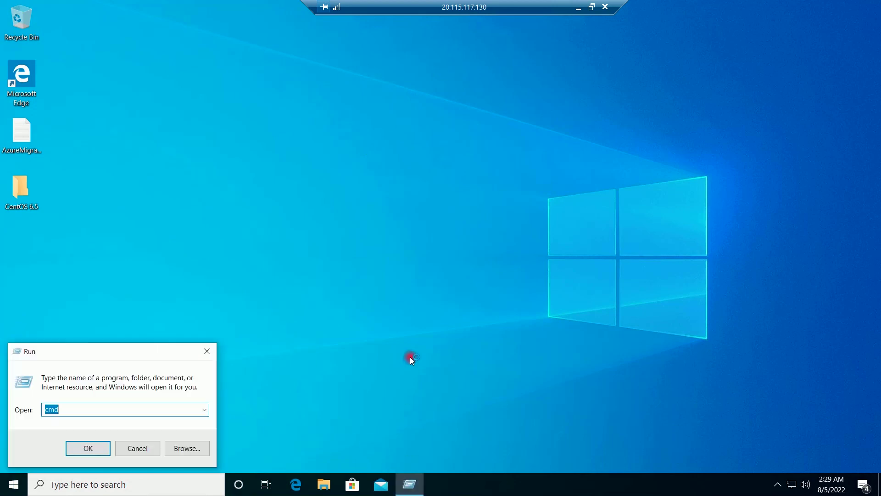
{"action": "key", "text": "Return"}
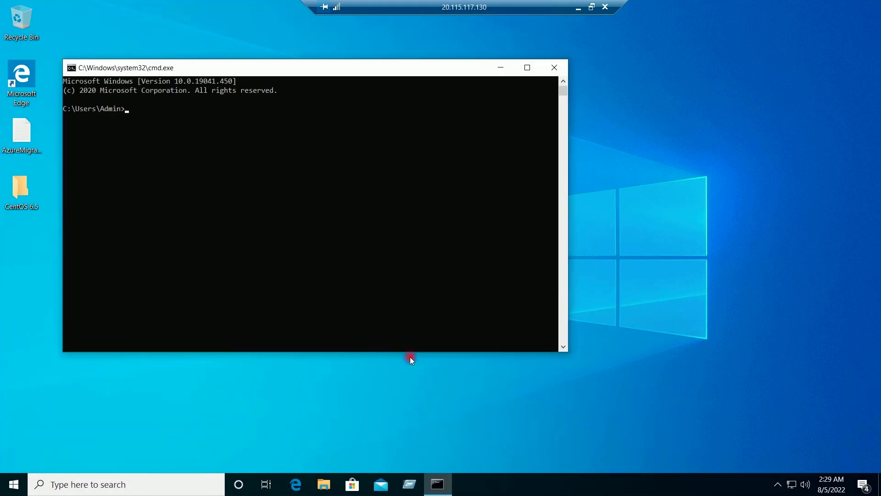
Step: Run ipconfig, hostname and ping 8.8.8.8 to confirm IPv4 10.0.2.4 and name WIN10VM07
{"action": "type", "text": "ipconfig"}
{"action": "key", "text": "Return"}
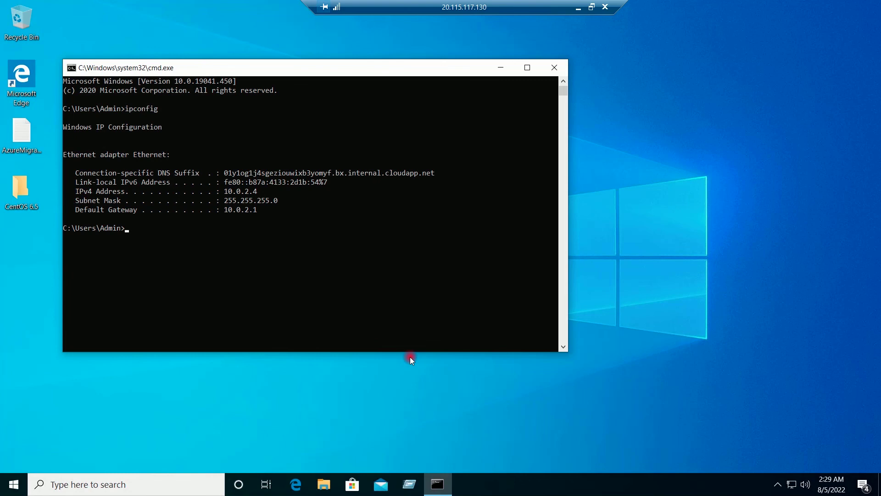
{"action": "type", "text": "hostname"}
{"action": "key", "text": "Return"}
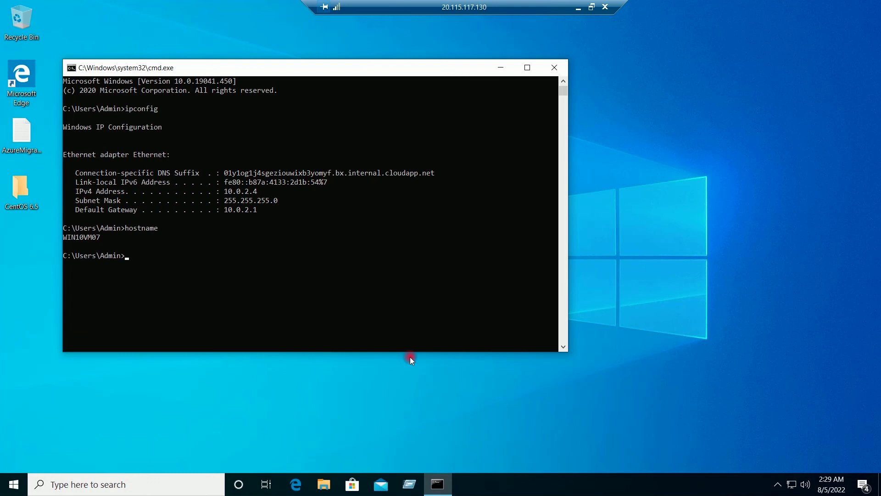
{"action": "type", "text": "ping 8.8.8.8"}
{"action": "key", "text": "Return"}
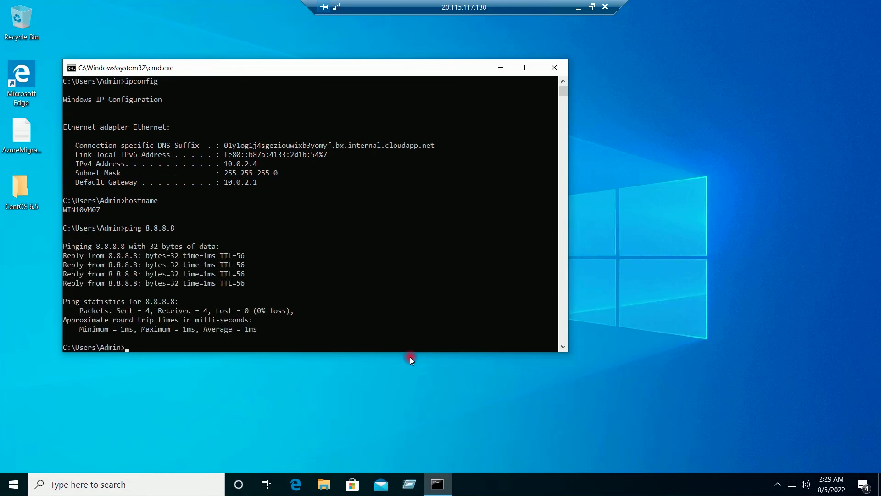
Step: Close the command prompt, refresh the remote desktop, then minimize the session and browser
{"action": "left_click", "coordinate": [554, 67]}
{"action": "right_click", "coordinate": [535, 93]}
{"action": "left_click", "coordinate": [546, 130]}
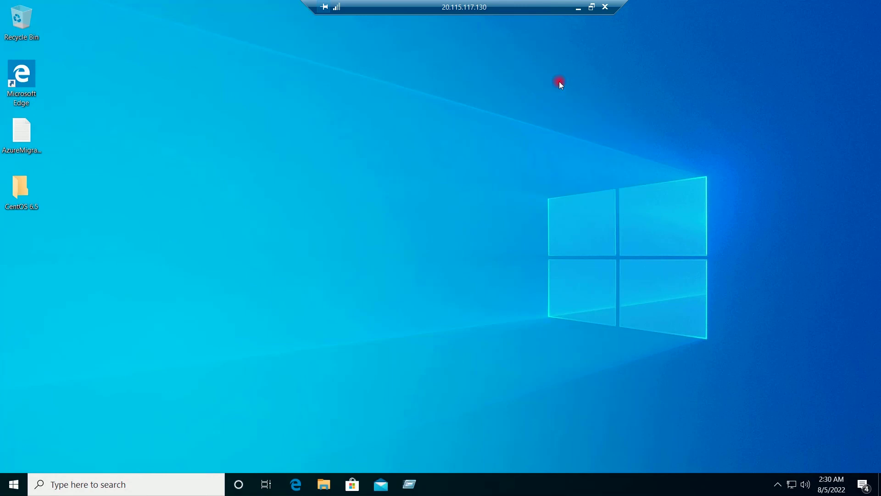
{"action": "left_click", "coordinate": [579, 8]}
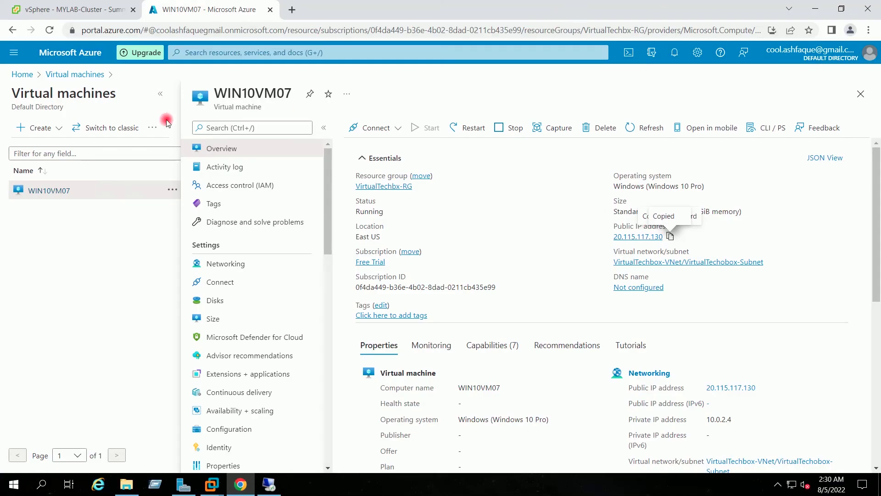
{"action": "left_click", "coordinate": [21, 73]}
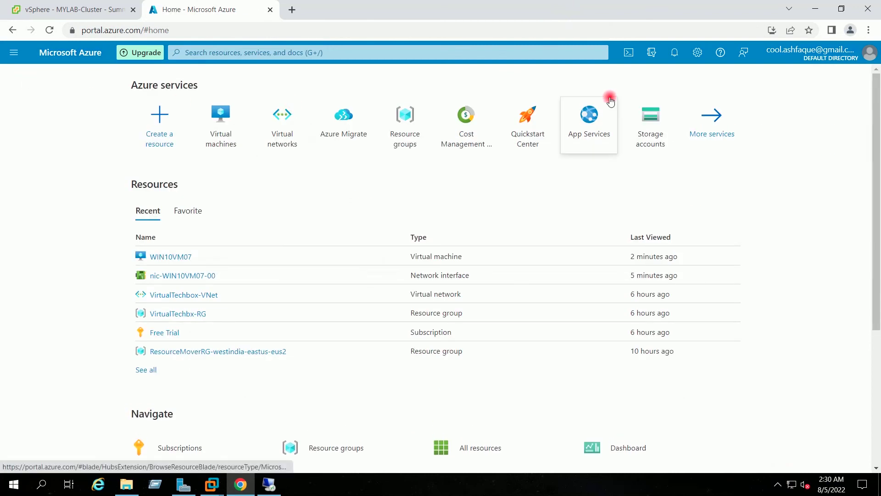
{"action": "left_click", "coordinate": [814, 10]}
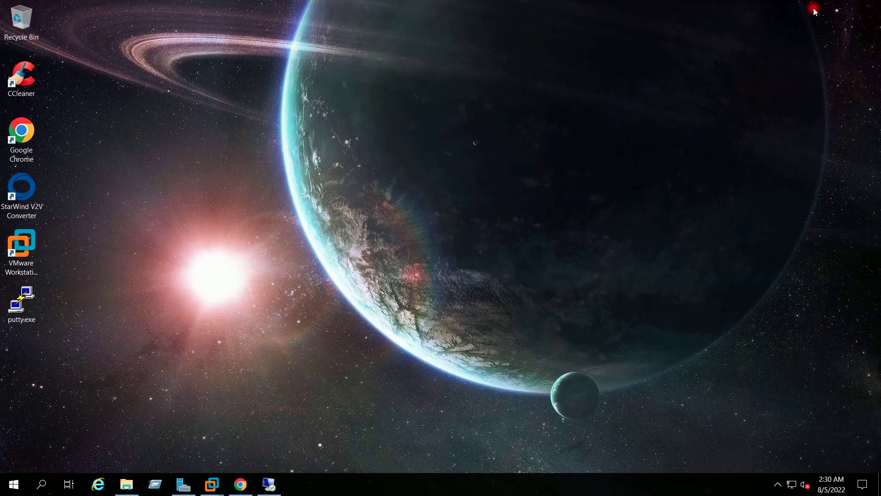